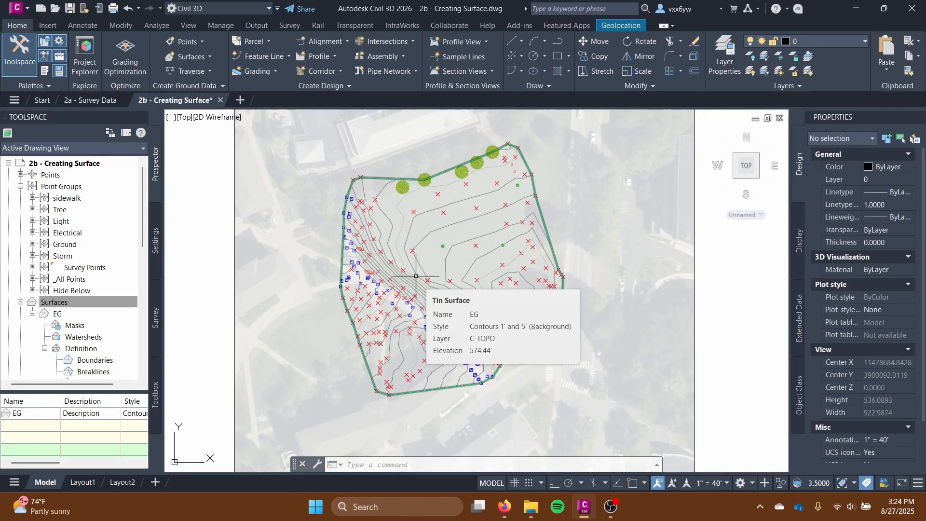
- Save the drawing
key("ctrl+s")
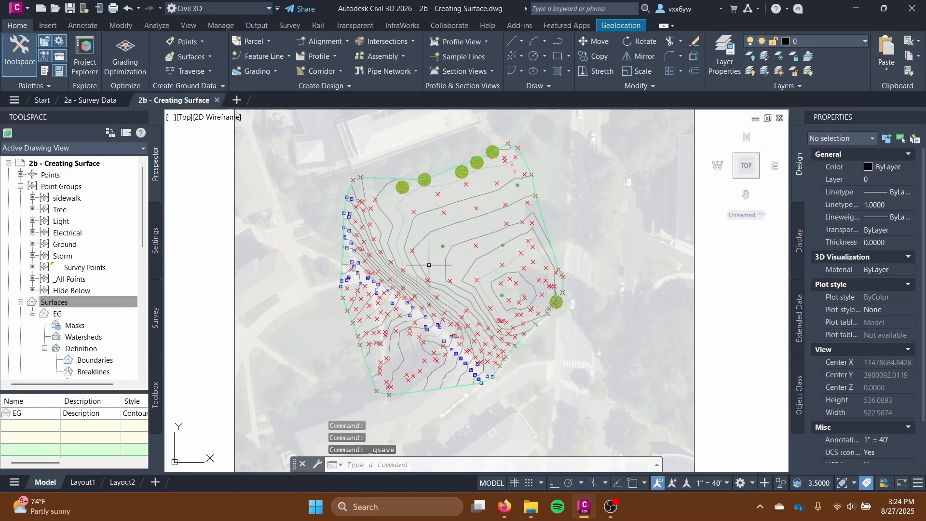
- Start a 3D polyline (3DPOLY) and select all object snap modes in the drafting settings
scroll(451, 356, "up", 5)
mouse_move(310, 279)
middle_mouse_down()
mouse_move(353, 254)
mouse_move(396, 349)
middle_mouse_up()
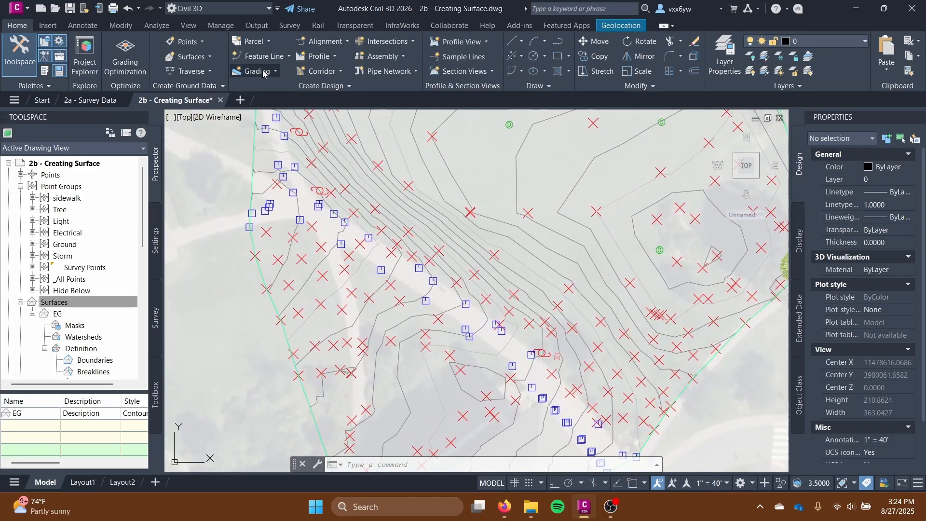
middle_click_drag(365, 231, 397, 391)
middle_click_drag(346, 348, 379, 256)
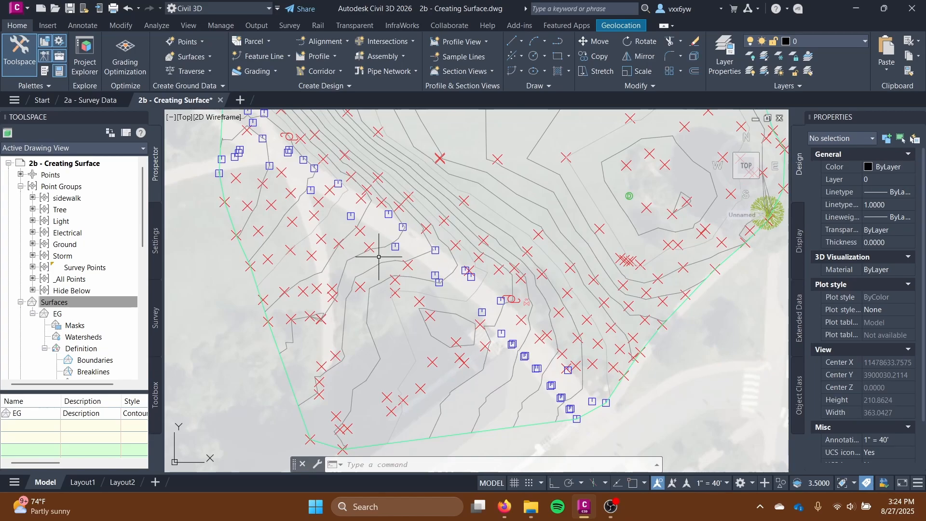
scroll(578, 400, "up", 4)
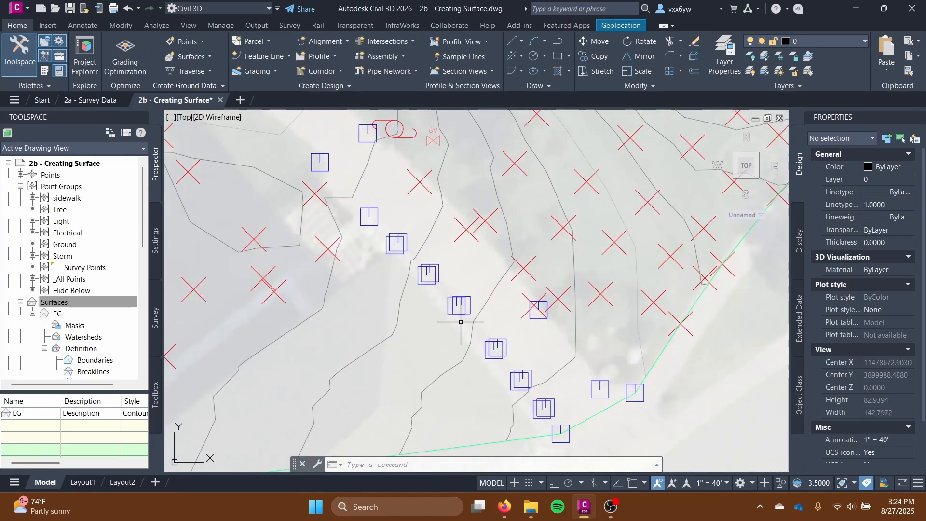
type("y")
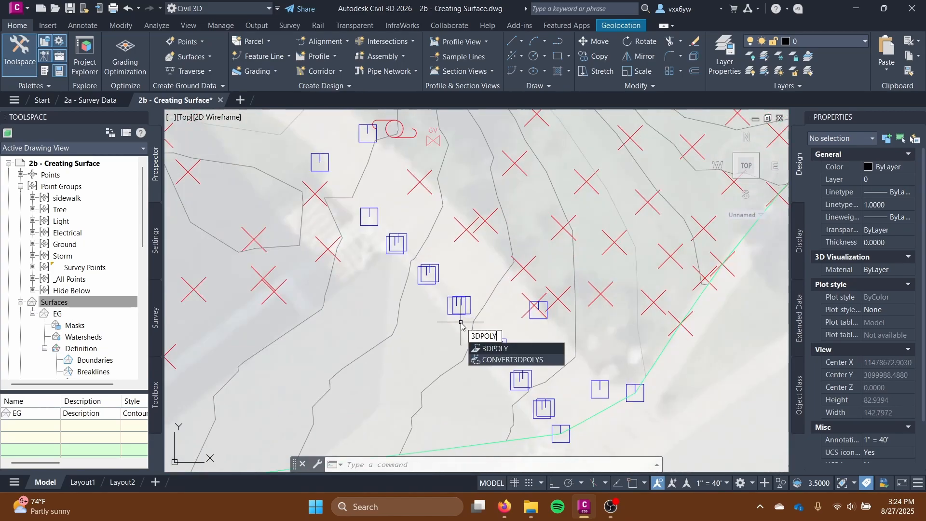
key("Return")
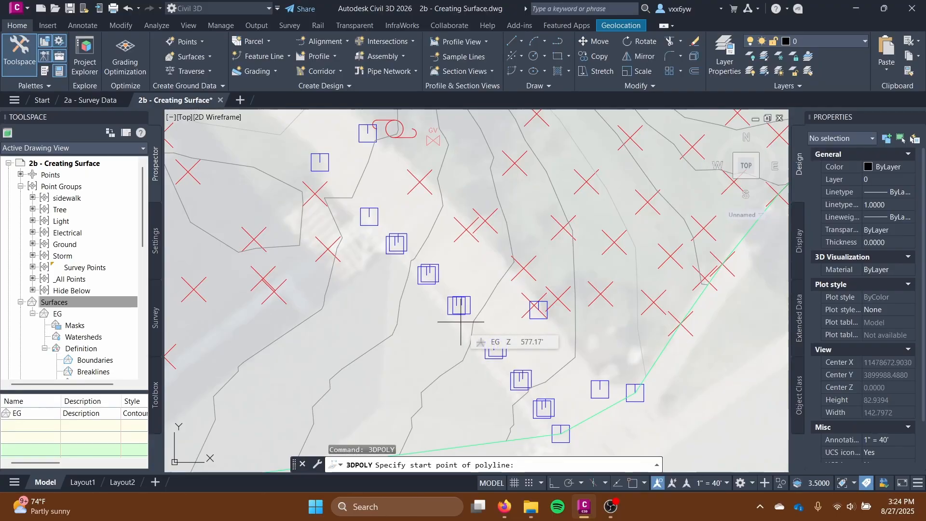
scroll(532, 420, "up", 2)
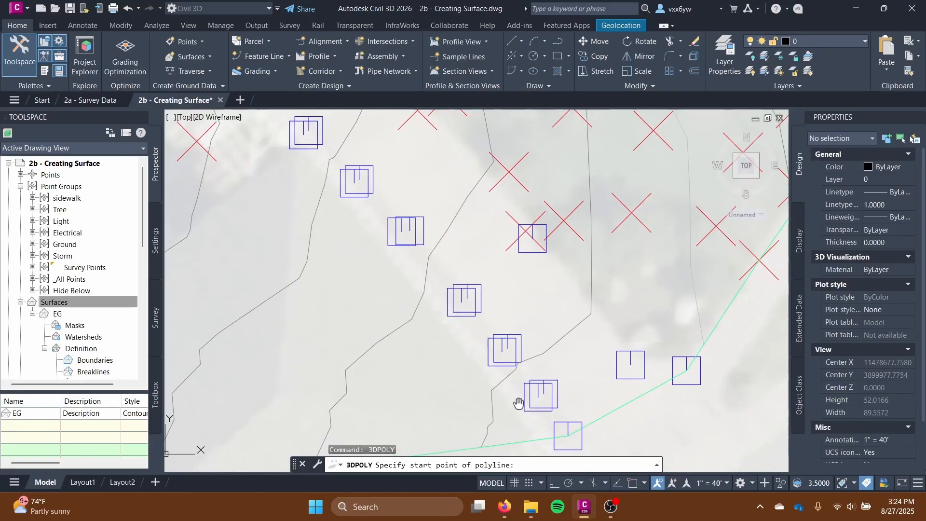
left_click(644, 483)
left_click(652, 468)
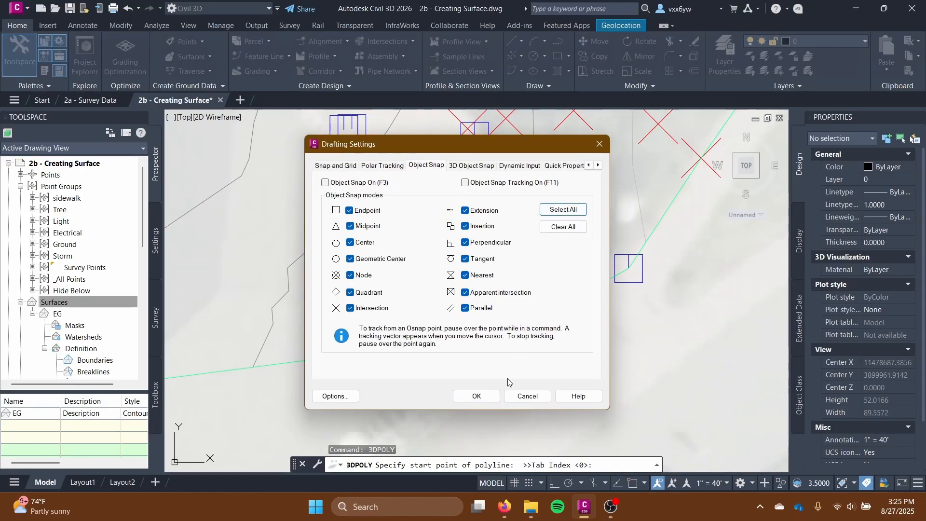
left_click(488, 403)
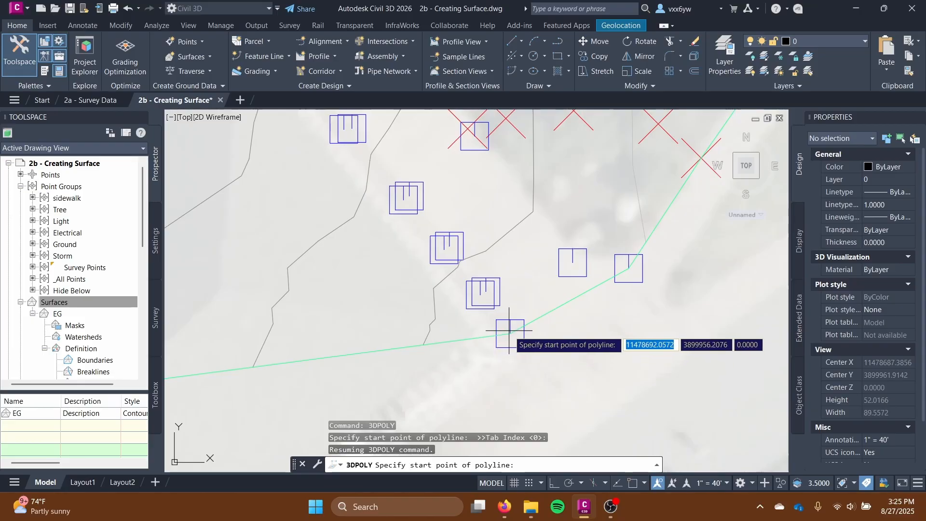
- With object snap on, start the 3D polyline at the sidewalk's southeasternmost boundary point and snap it through the next two southwest-edge points
middle_click_drag(339, 229, 372, 385)
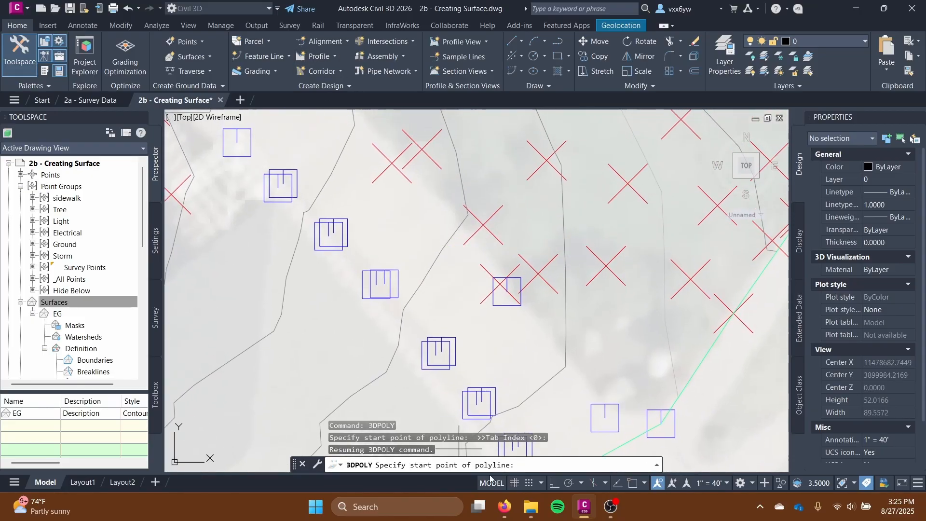
mouse_move(357, 333)
middle_mouse_down()
mouse_move(174, 77)
mouse_move(278, 256)
mouse_move(293, 204)
middle_mouse_up()
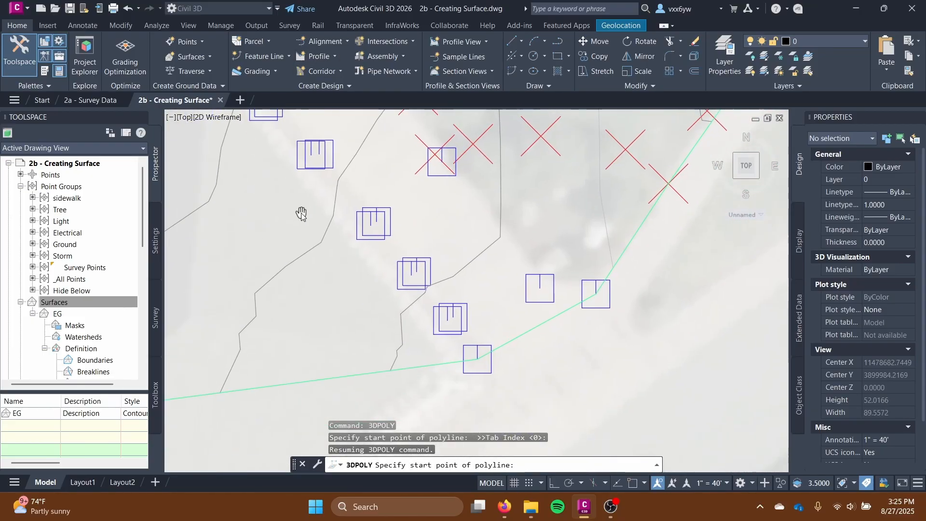
scroll(396, 268, "up", 2)
scroll(397, 268, "up", 2)
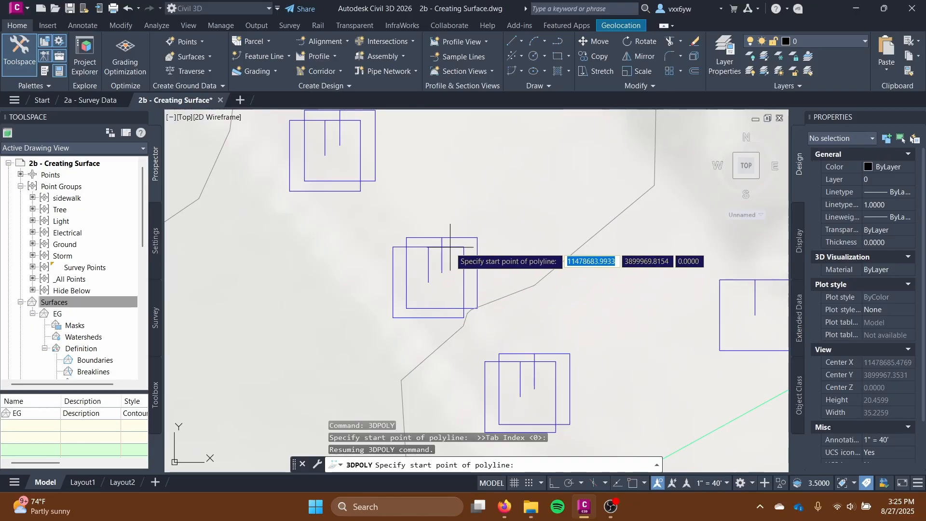
scroll(405, 256, "down", 5)
scroll(333, 235, "up", 6)
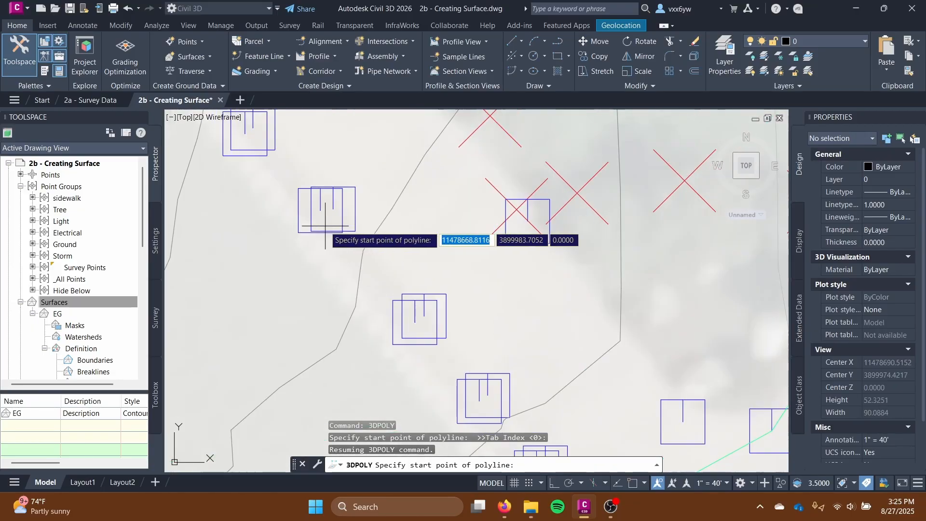
scroll(332, 202, "down", 4)
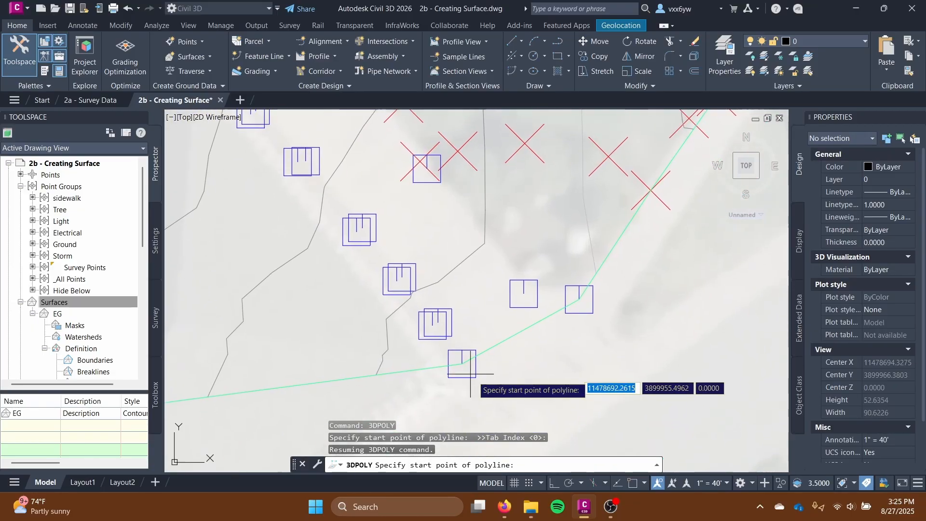
scroll(462, 362, "up", 3)
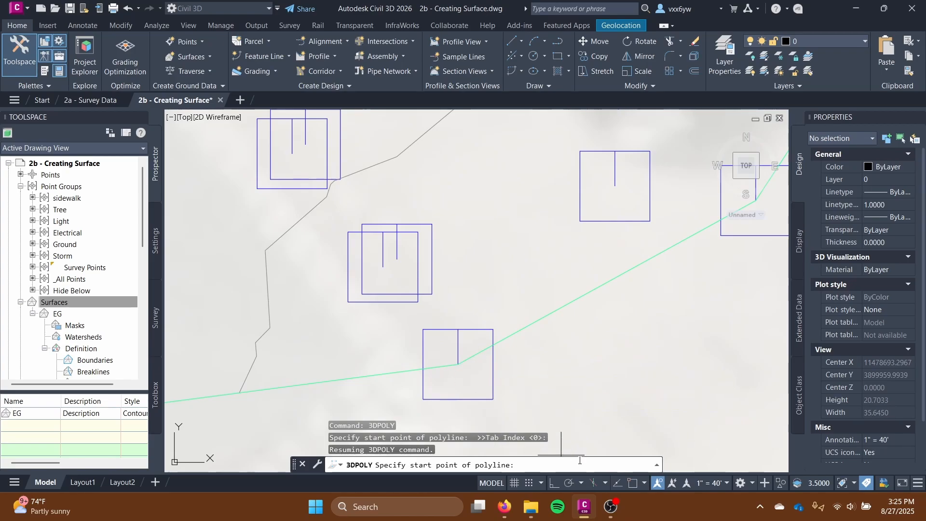
left_click(457, 364)
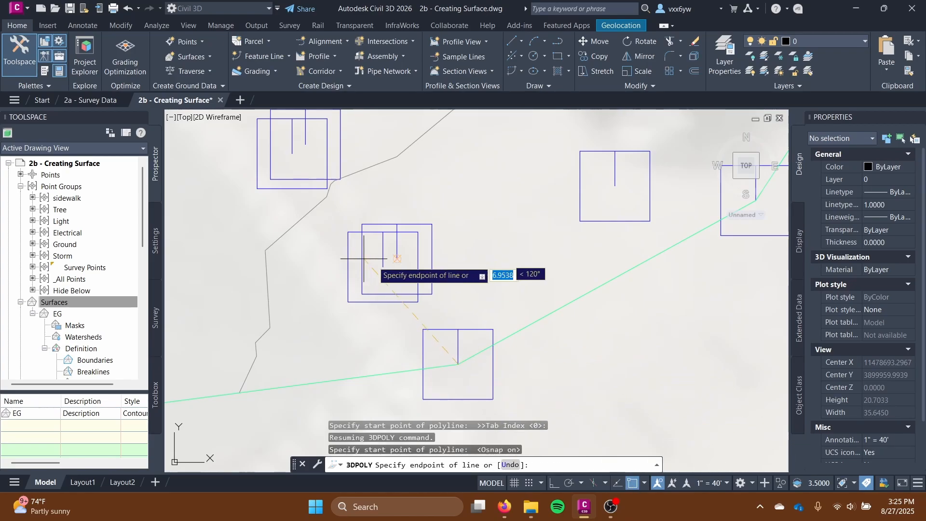
left_click(383, 267)
left_click(292, 154)
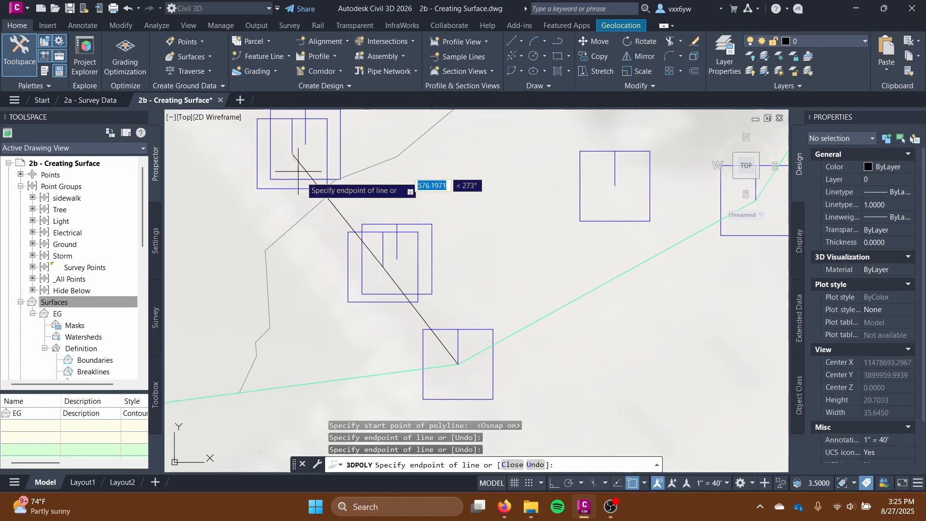
- Continue the 3D polyline northwest, snapping to each survey point along the sidewalk's southwest edge past the stairs
middle_click_drag(294, 173, 474, 373)
left_click(370, 228)
scroll(405, 355, "down", 4)
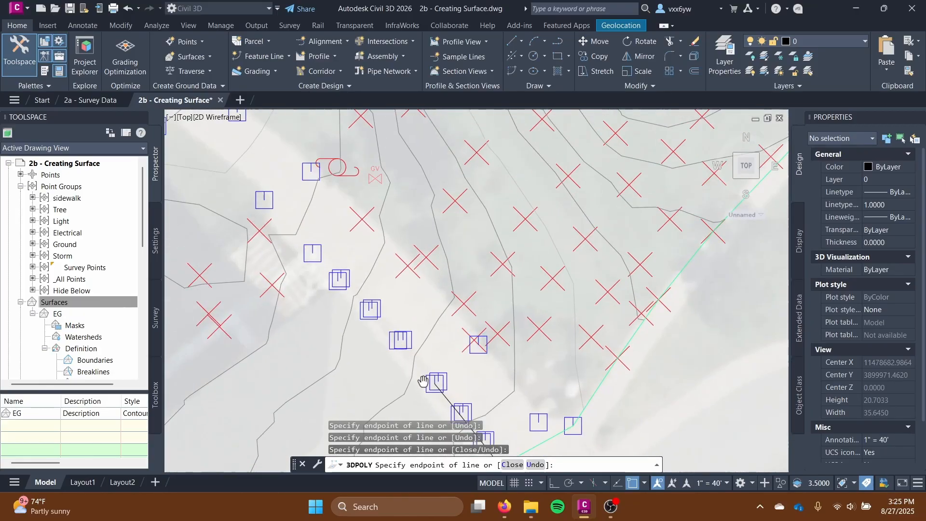
scroll(405, 354, "up", 3)
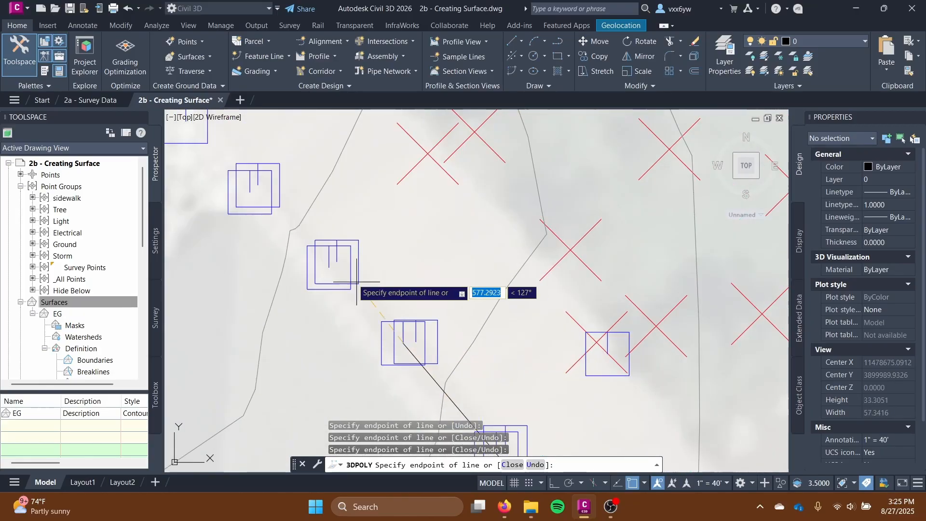
left_click(329, 267)
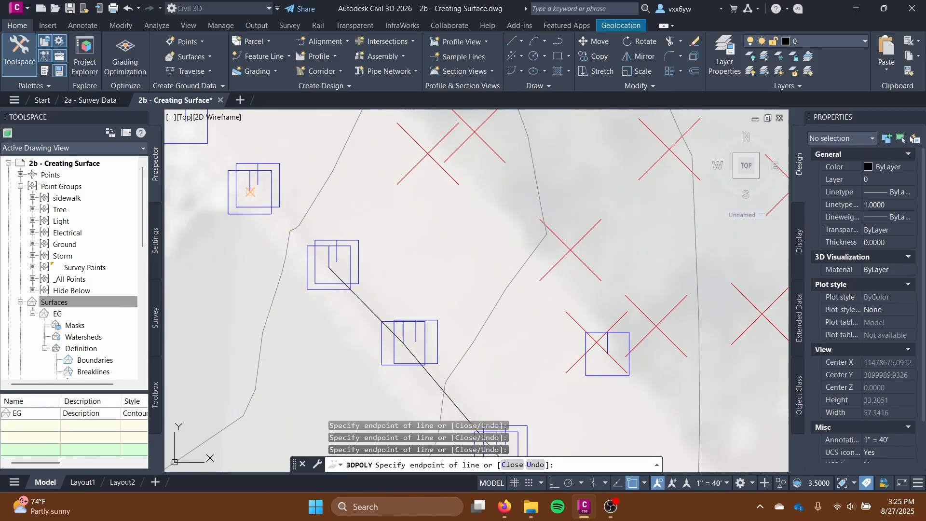
mouse_move(329, 267)
middle_mouse_down()
mouse_move(456, 415)
mouse_move(442, 285)
middle_mouse_up()
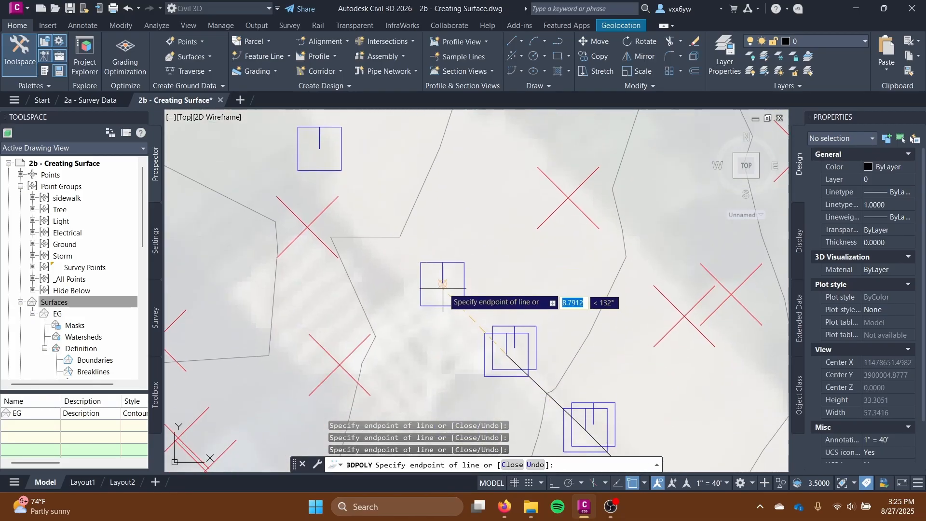
left_click(319, 148)
middle_click_drag(289, 147, 497, 474)
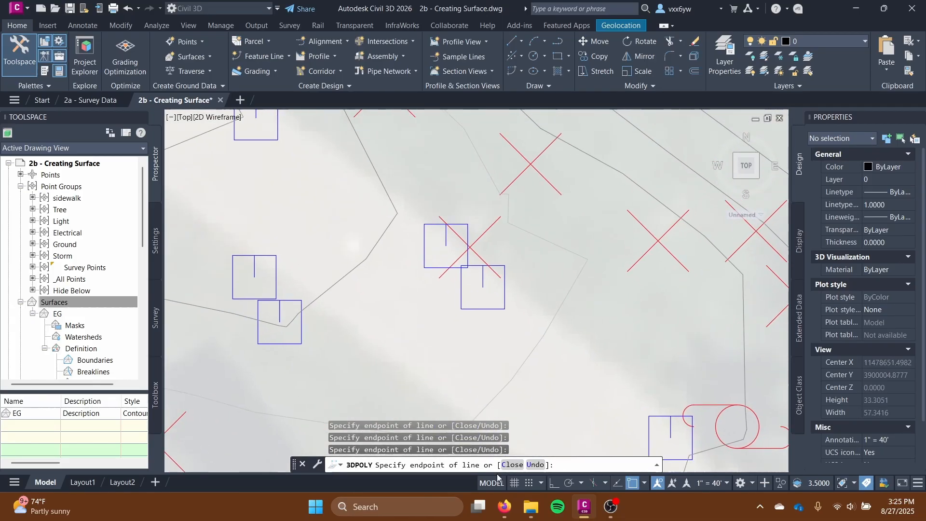
- Try extending the 3D polyline through both closely spaced sidewalk points, and undo those two vertices
left_click(255, 277)
middle_click_drag(255, 277, 572, 371)
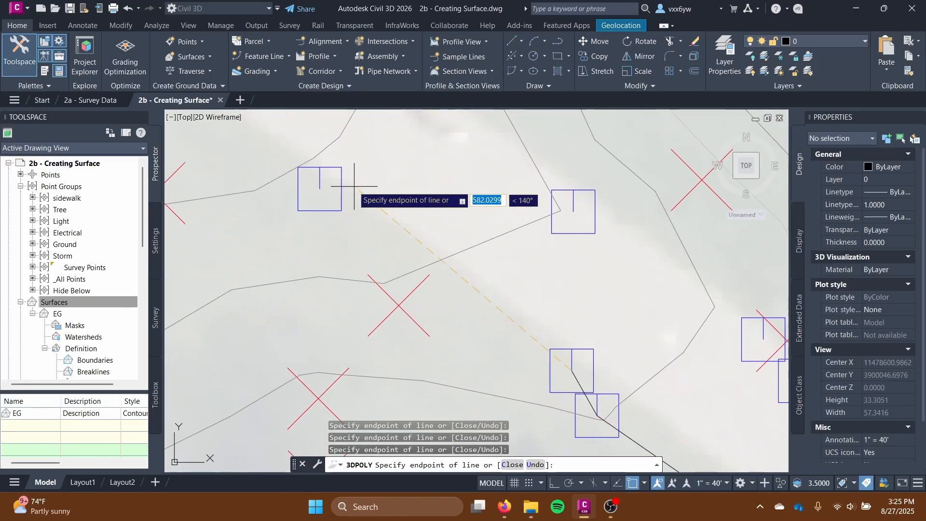
scroll(544, 308, "down", 4)
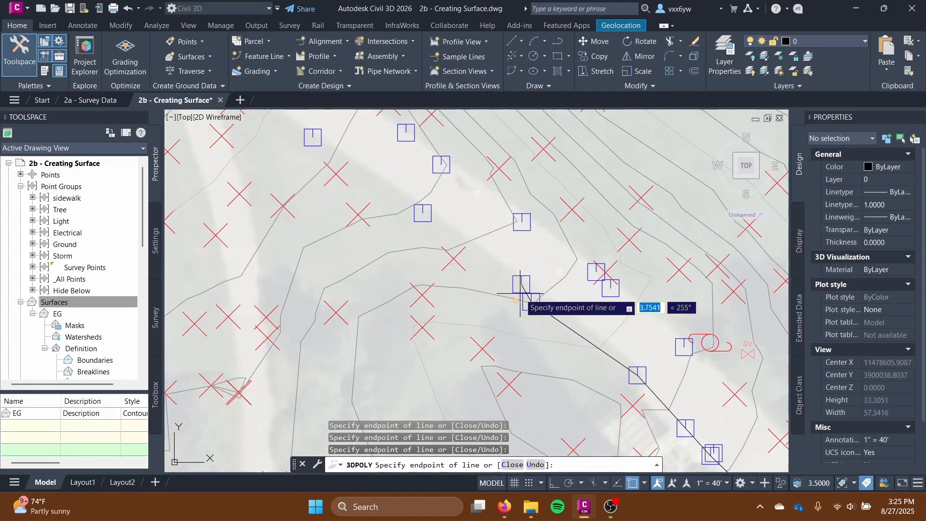
scroll(514, 314, "up", 4)
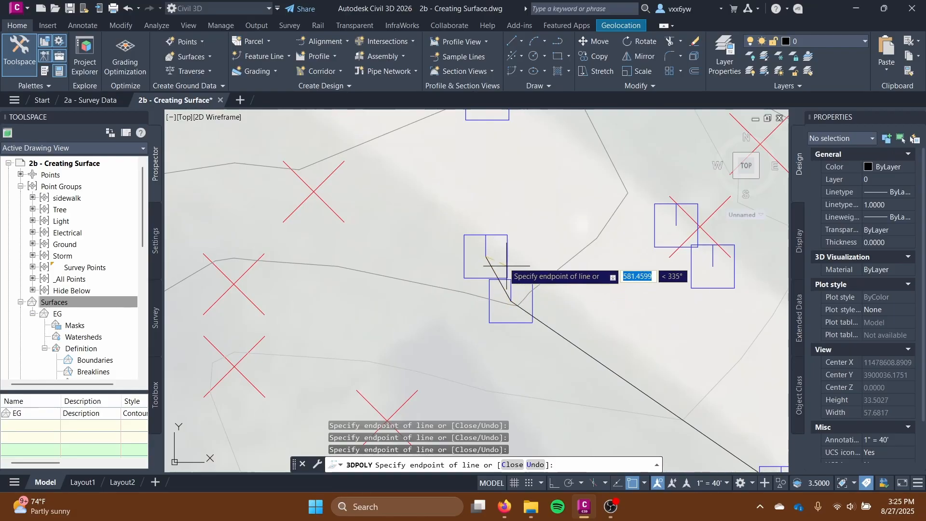
middle_click_drag(521, 343, 431, 272)
scroll(431, 274, "down", 2)
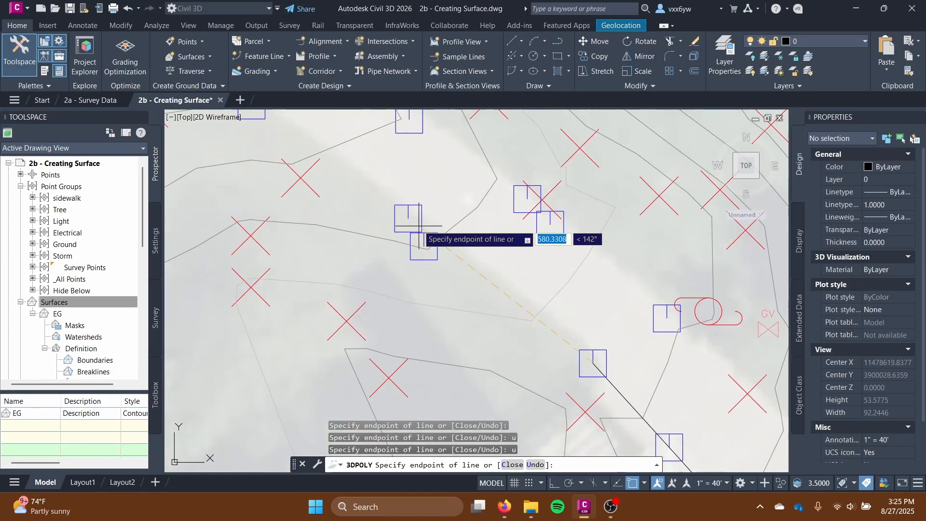
- Extend the 3D polyline via the upper point of the close pair along the sidewalk's southwest edge to the branching path
middle_click_drag(331, 159, 479, 315)
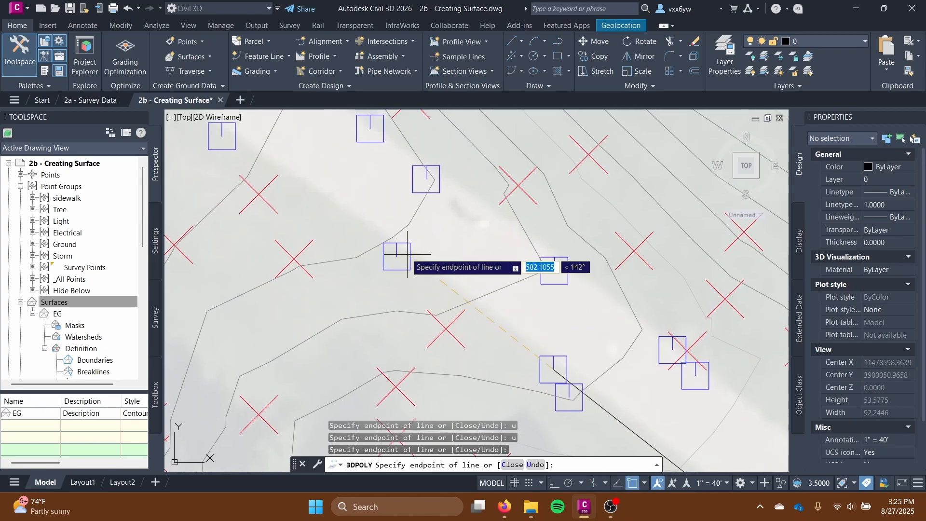
middle_click_drag(350, 222, 511, 364)
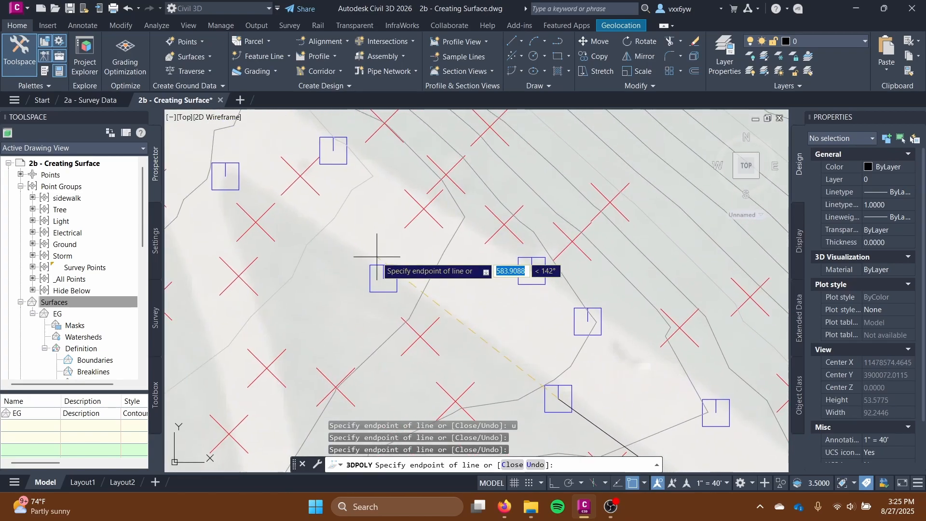
left_click(384, 277)
middle_click_drag(296, 242, 384, 302)
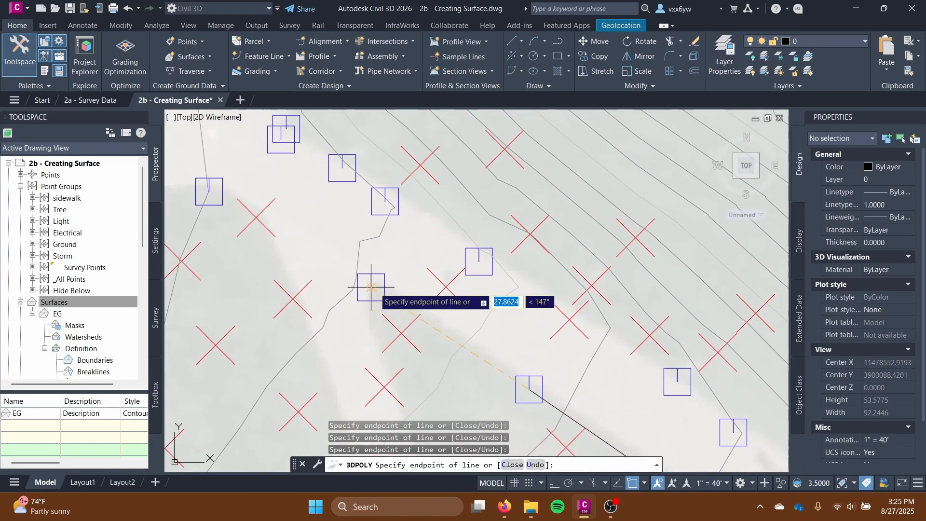
left_click(370, 287)
- Examine the survey points along the branching path and the sidewalk's northwest stretch to find the route for the breakline
scroll(455, 331, "down", 4)
mouse_move(456, 330)
middle_mouse_down()
mouse_move(394, 238)
mouse_move(368, 261)
mouse_move(372, 282)
mouse_move(301, 340)
middle_mouse_up()
scroll(393, 241, "down", 4)
scroll(372, 282, "up", 4)
scroll(372, 285, "down", 4)
scroll(328, 316, "down", 2)
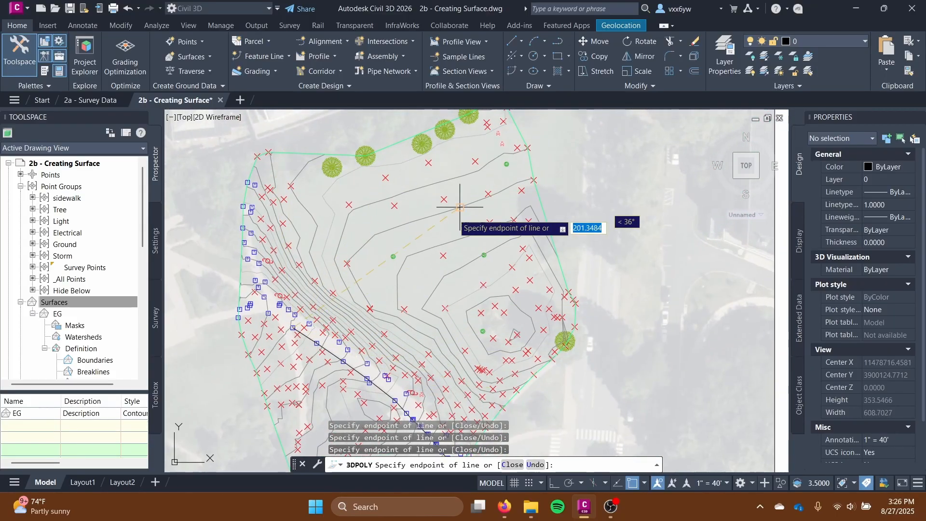
scroll(465, 310, "up", 2)
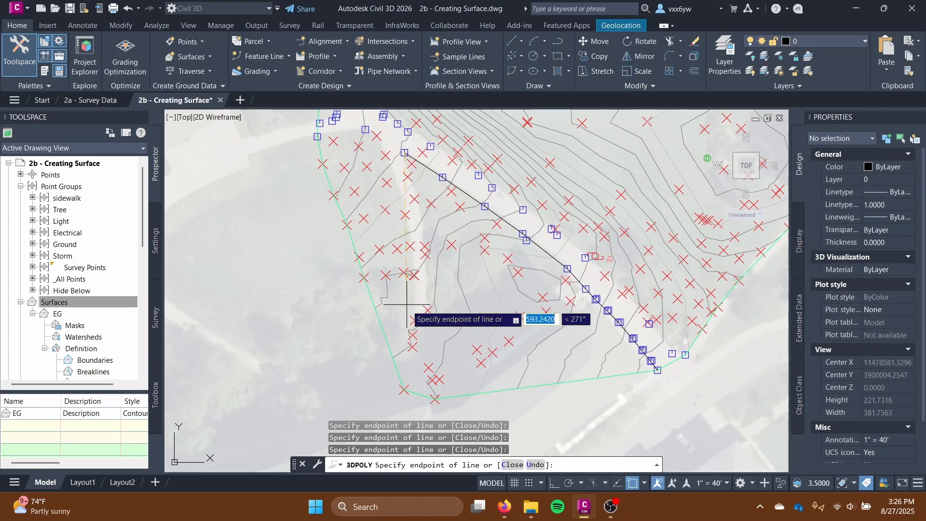
middle_click_drag(332, 192, 346, 382)
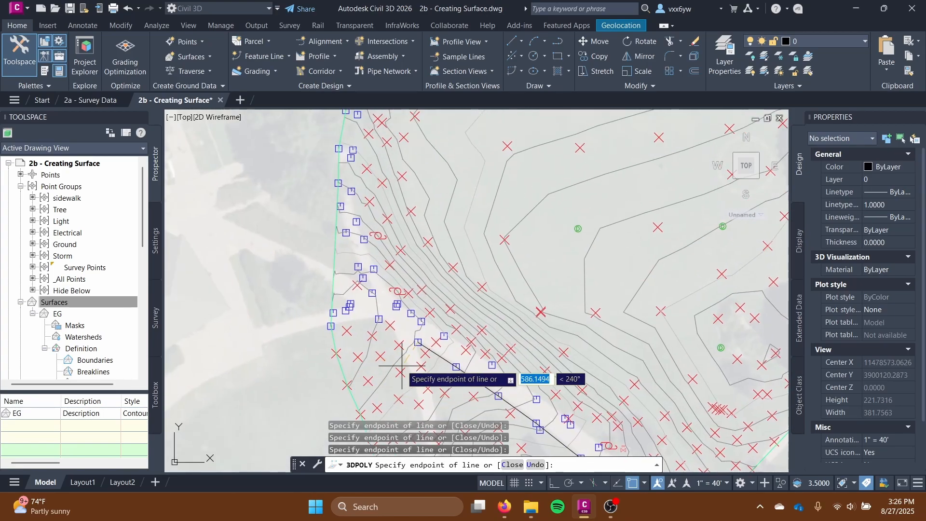
scroll(402, 369, "up", 4)
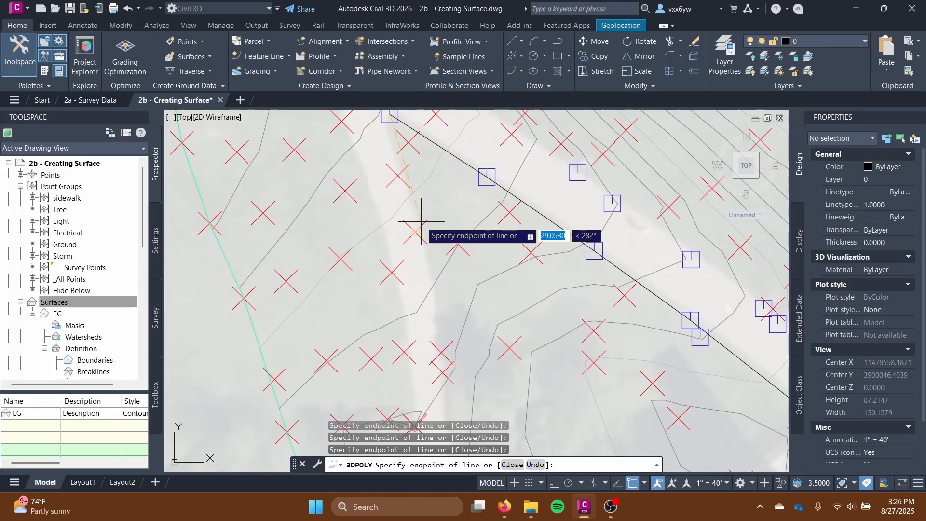
middle_click_drag(419, 389, 410, 199)
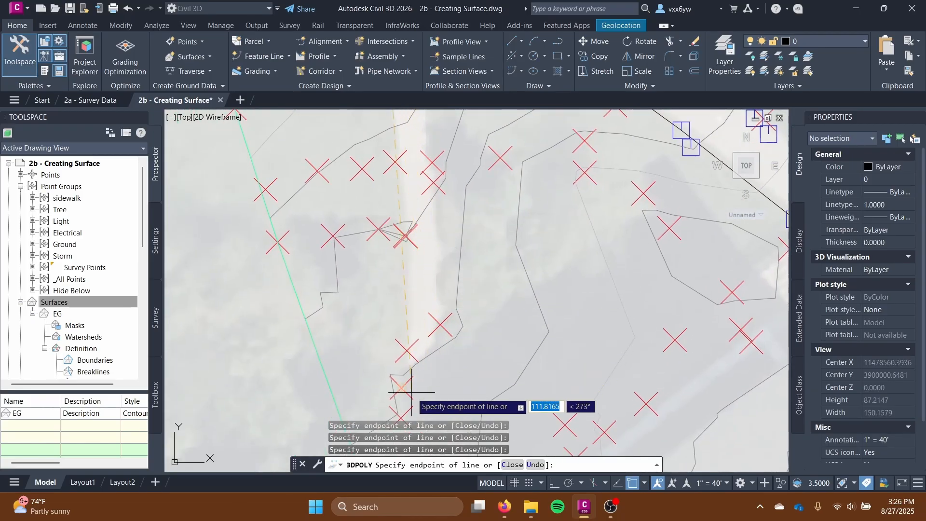
mouse_move(411, 374)
middle_mouse_down()
mouse_move(420, 258)
mouse_move(422, 458)
middle_mouse_up()
middle_click_drag(407, 213, 434, 381)
mouse_move(390, 183)
middle_mouse_down()
mouse_move(405, 291)
mouse_move(438, 387)
middle_mouse_up()
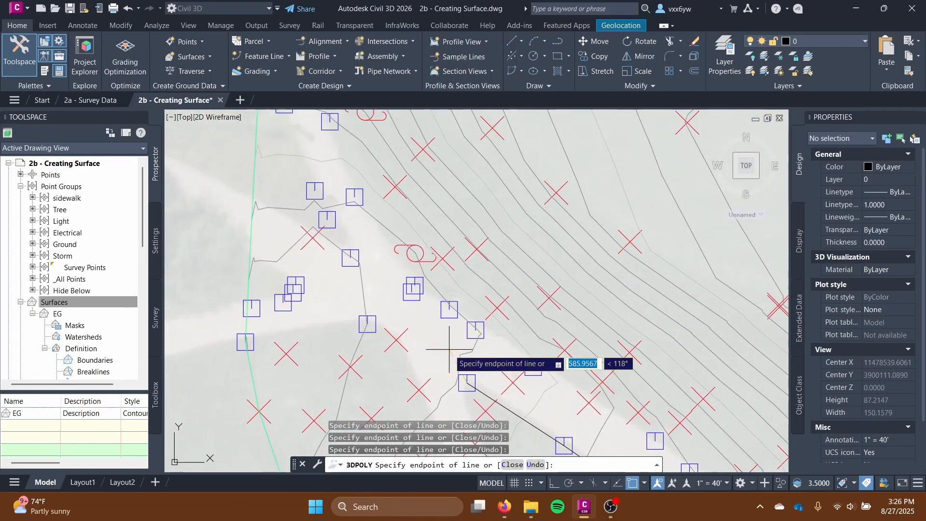
- Extend the 3D polyline around the west end of the branching path, snapping to its end points and the closely spaced points on its north side
middle_click_drag(449, 349, 463, 305)
scroll(464, 308, "up", 2)
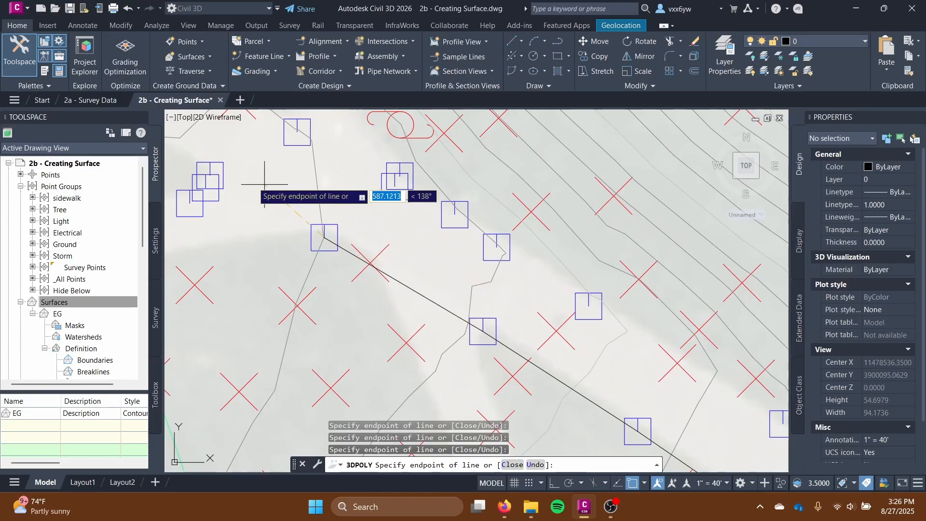
middle_click_drag(264, 183, 506, 262)
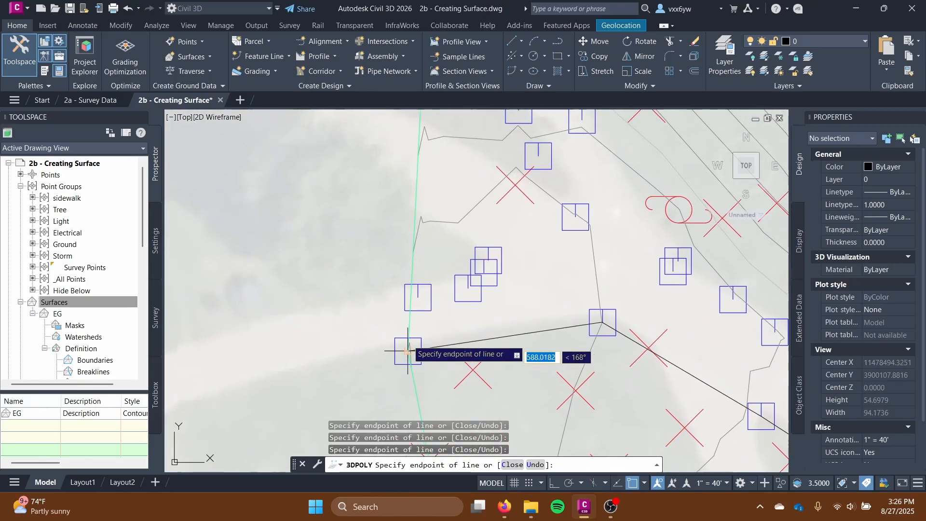
left_click(469, 288)
scroll(480, 286, "up", 3)
left_click(490, 236)
scroll(525, 209, "down", 2)
left_click(519, 199)
middle_click_drag(519, 199, 456, 297)
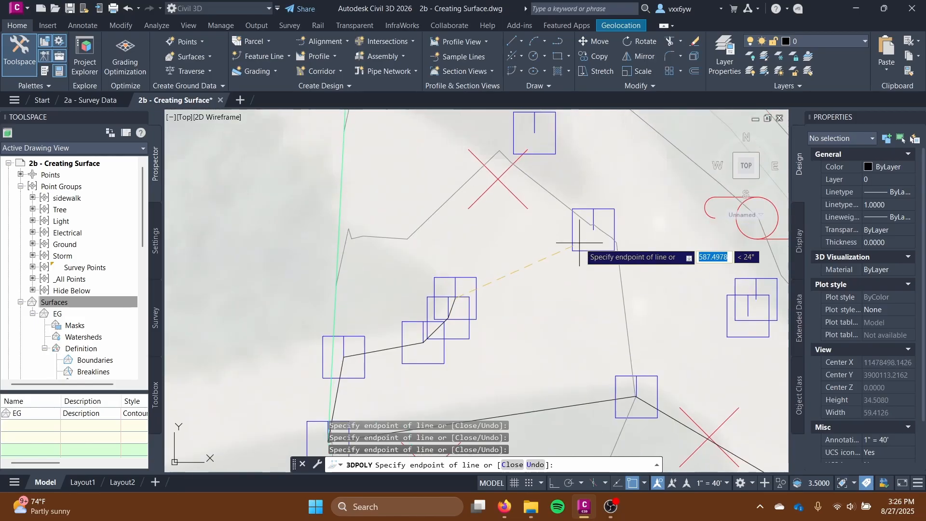
- Continue the 3D polyline from the branching path north along the sidewalk's west edge, snapping to each survey point
left_click(594, 229)
left_click(535, 133)
scroll(534, 133, "down", 4)
middle_click_drag(534, 133, 505, 306)
middle_click_drag(649, 378, 477, 390)
scroll(312, 128, "up", 4)
left_click(413, 347)
left_click(364, 211)
left_click(389, 283)
- Try adding another vertex toward the sidewalk's north end, and undo that vertex
left_click(381, 191)
type("u")
key("Return")
- Extend the 3D polyline to the sidewalk's north end and cross over to the survey points on its east edge
scroll(381, 294, "up", 4)
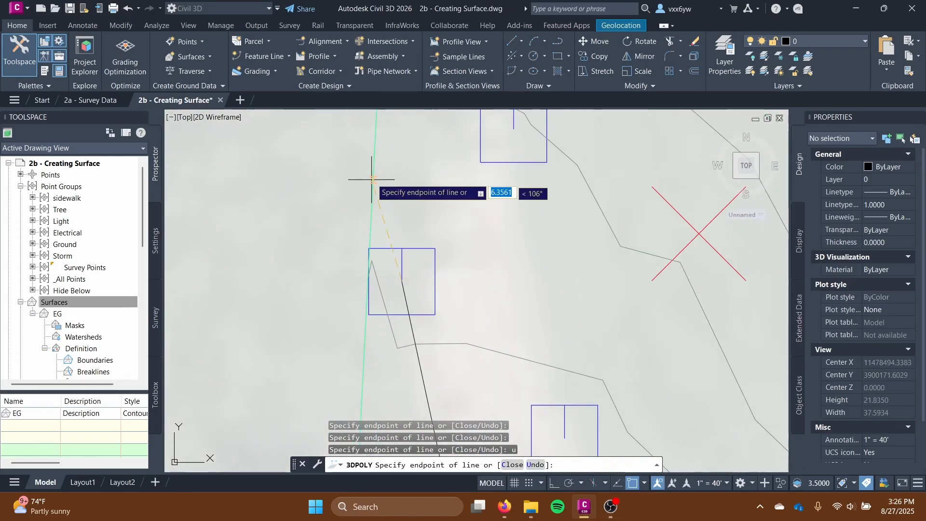
scroll(370, 180, "down", 4)
left_click(374, 123)
middle_click_drag(374, 123, 395, 354)
left_click(447, 252)
left_click(448, 387)
- Continue the 3D polyline south and southeast along the sidewalk's northeast edge, snapping to each survey point past the branching path
middle_click_drag(451, 391, 377, 112)
left_click(393, 181)
left_click(425, 300)
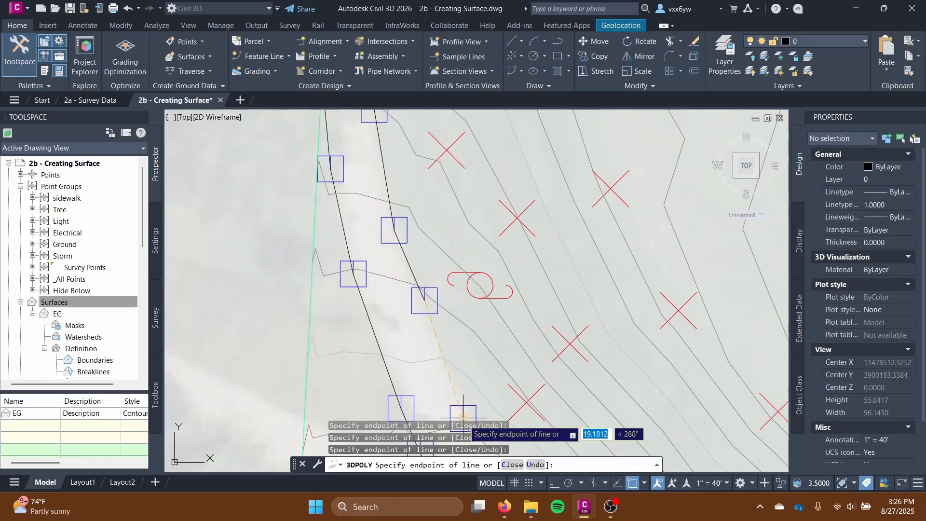
left_click(463, 418)
middle_click_drag(463, 419, 336, 153)
left_click(484, 327)
middle_click_drag(483, 327, 296, 234)
left_click(535, 398)
middle_click_drag(535, 398, 355, 180)
left_click(442, 322)
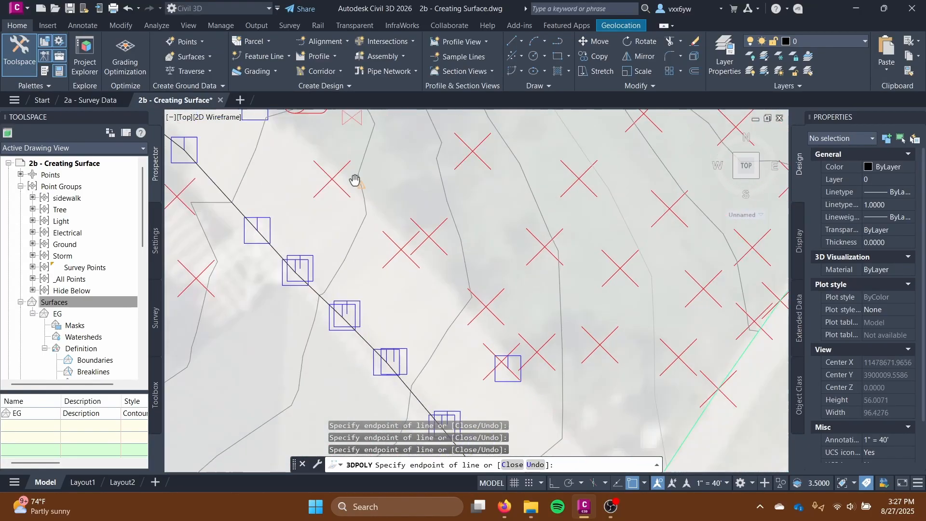
- Trace the last survey points around the sidewalk's southeast end and close the 3D polyline at its start point
left_click(490, 349)
scroll(490, 349, "down", 2)
middle_click_drag(564, 365, 505, 296)
left_click(456, 356)
left_click(517, 367)
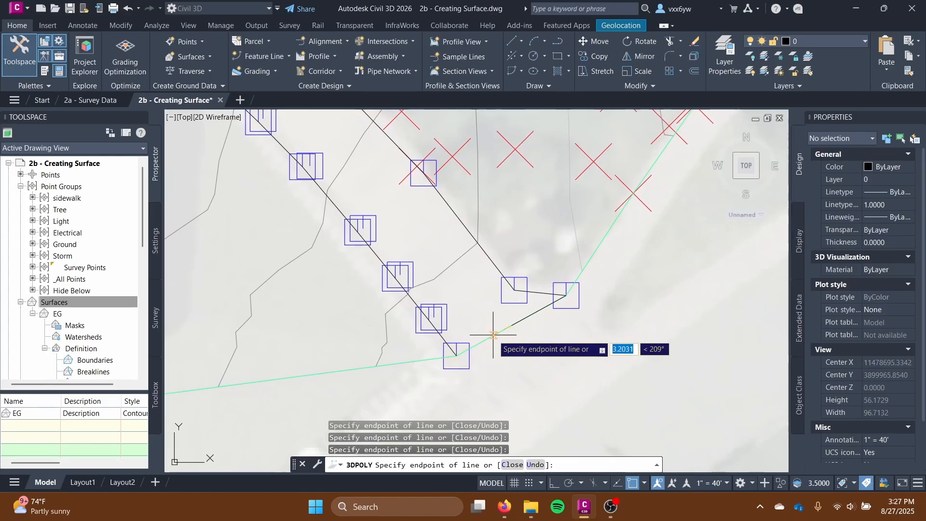
key("Return")
- Inspect the closed sidewalk 3D polyline by selecting it, and clear the selection
scroll(496, 324, "down", 6)
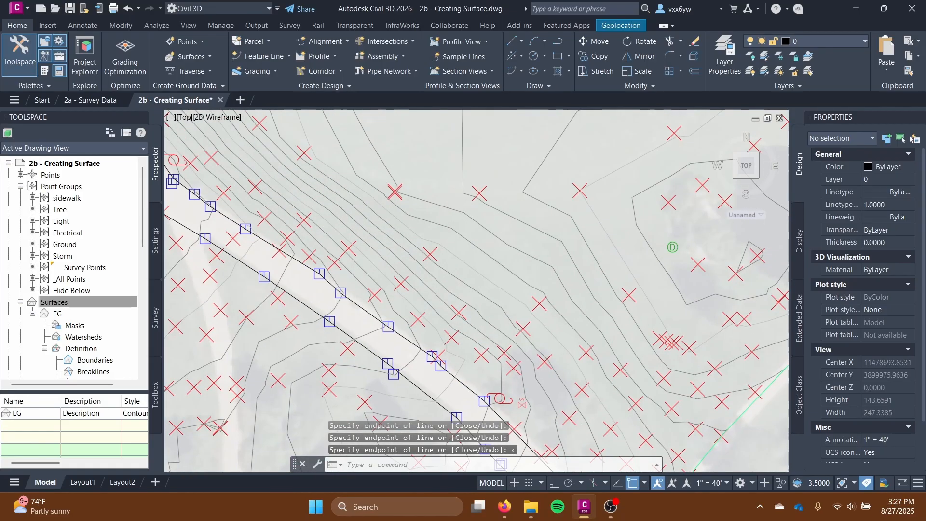
scroll(324, 316, "up", 5)
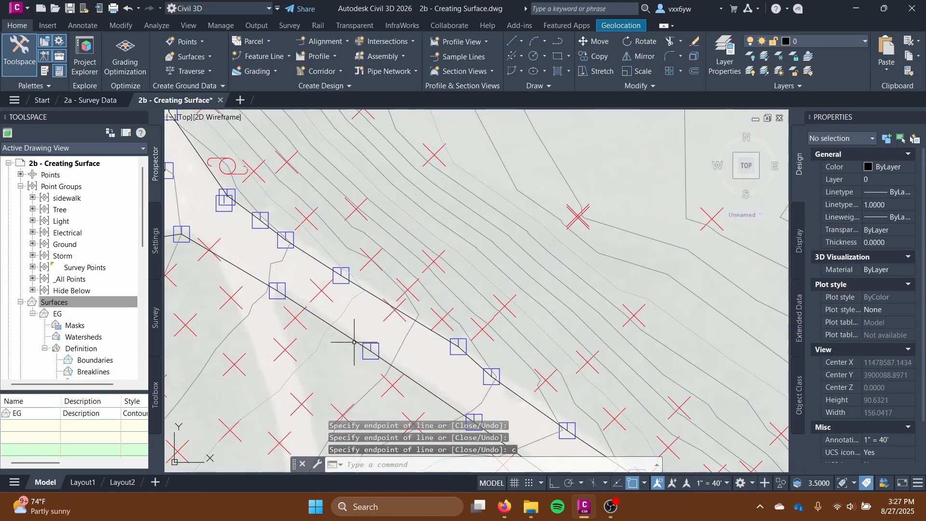
left_click(354, 341)
scroll(351, 314, "down", 5)
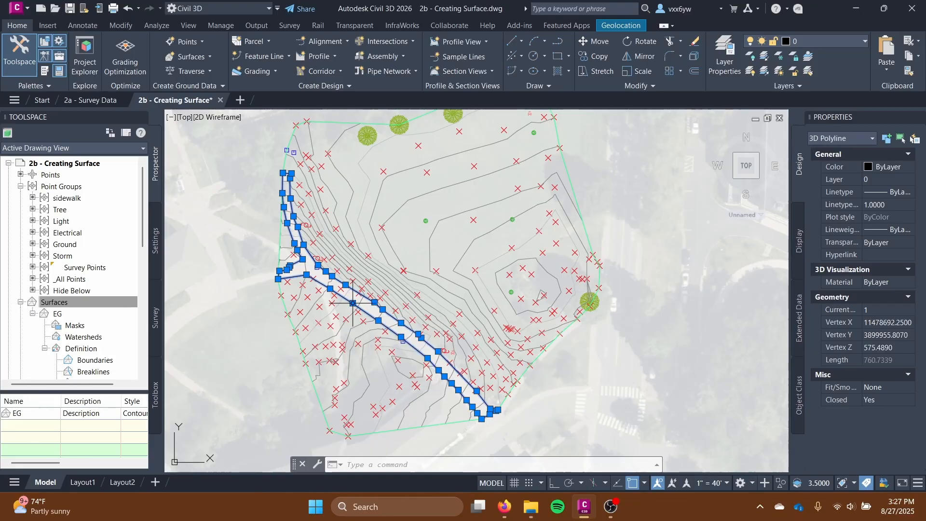
scroll(378, 299, "up", 3)
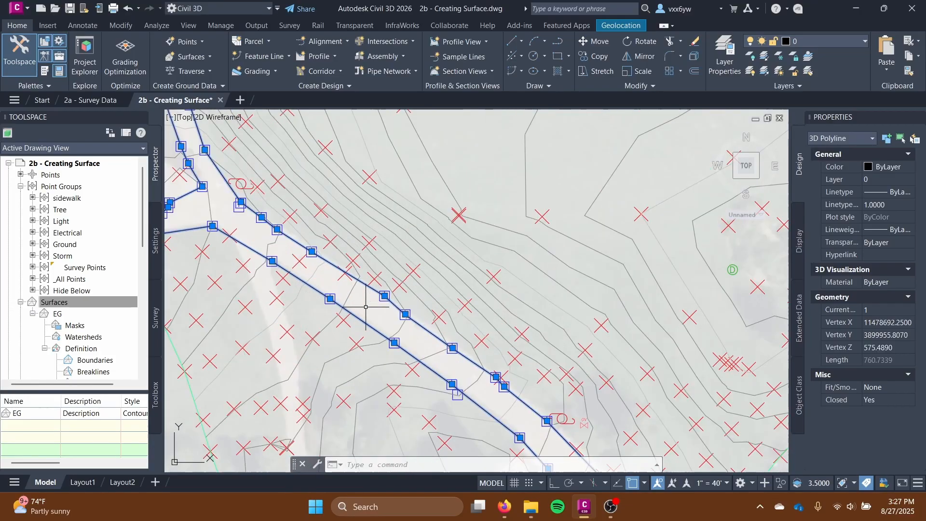
key("Escape")
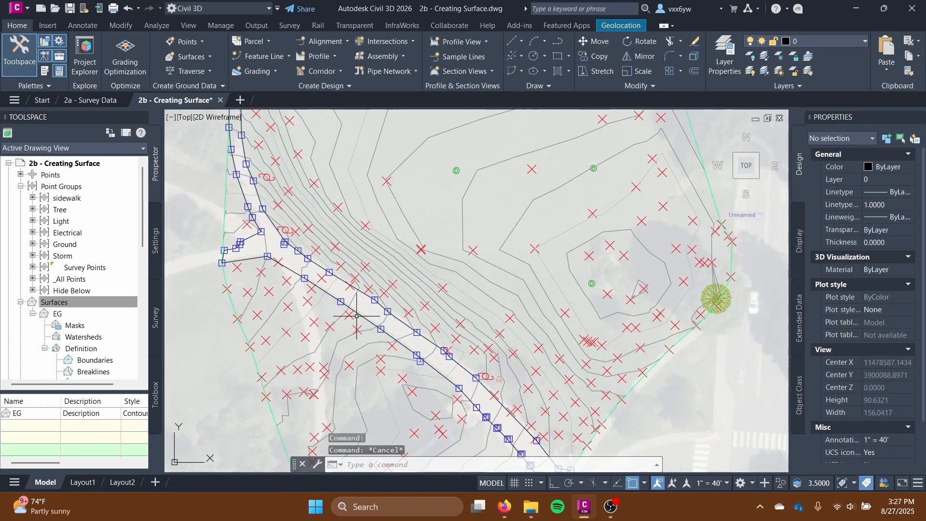
- Set the color of the closed sidewalk 3D polyline to Blue and deselect it
left_click(357, 316)
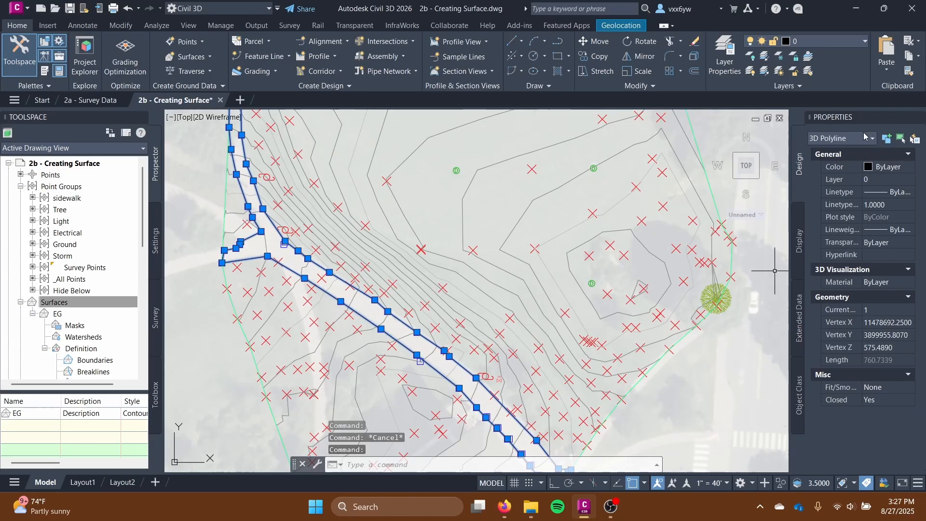
left_click(896, 167)
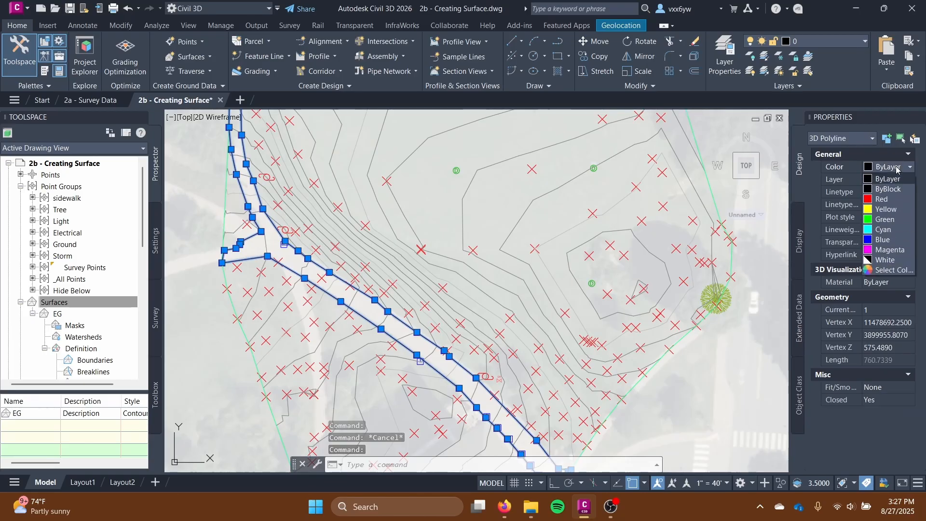
left_click(897, 180)
left_click(897, 179)
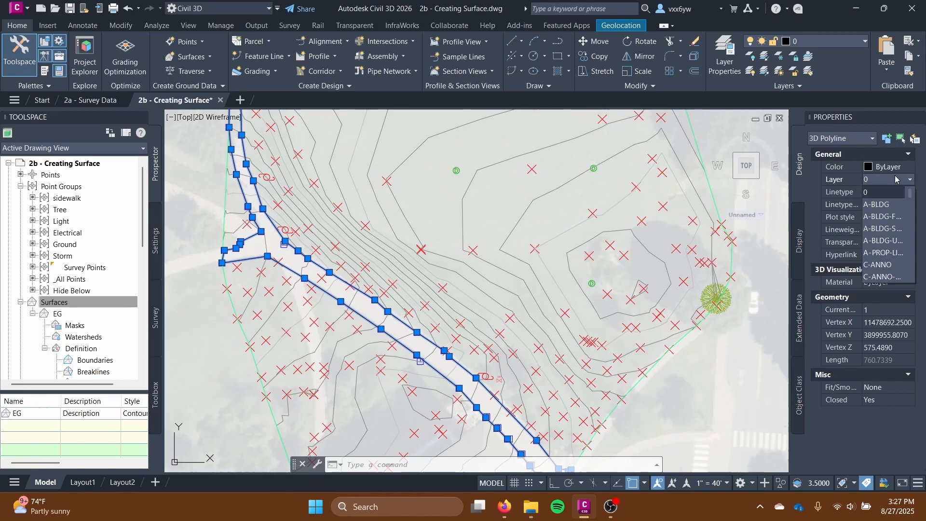
left_click(897, 169)
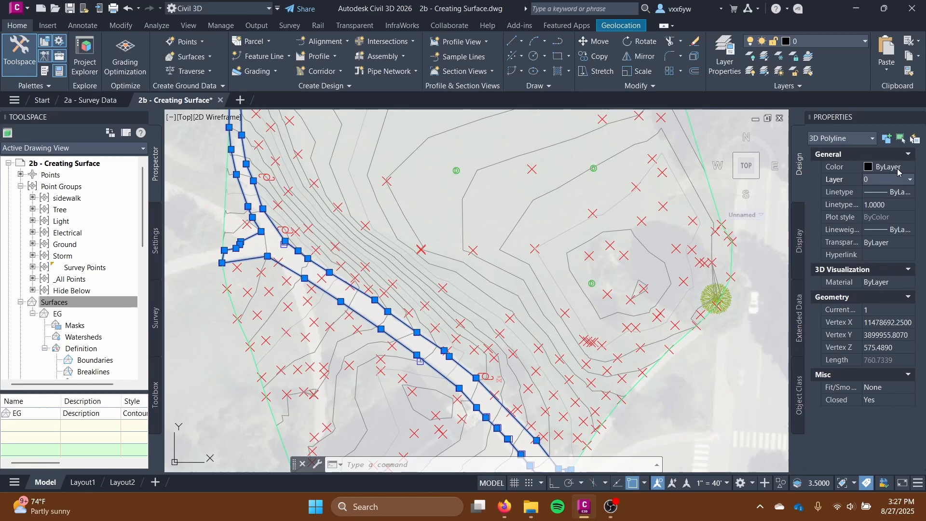
left_click(898, 171)
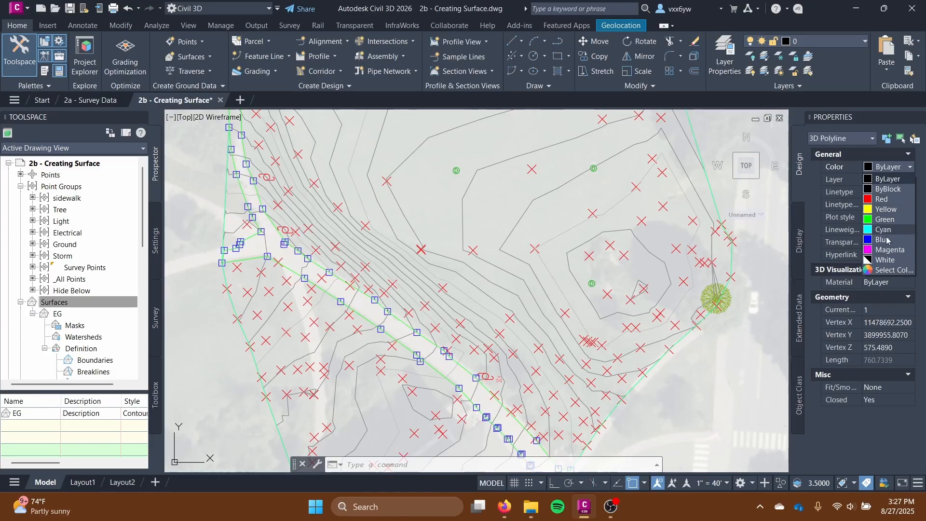
left_click(883, 239)
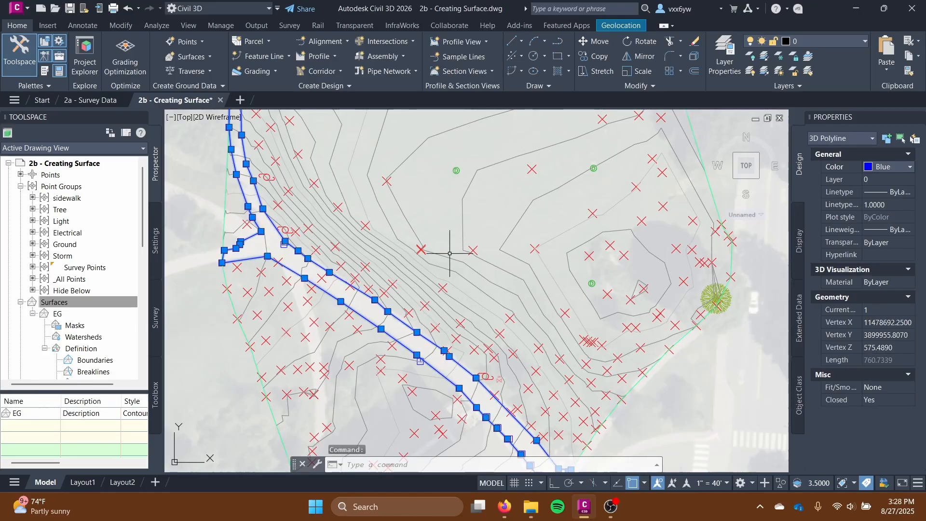
key("Escape")
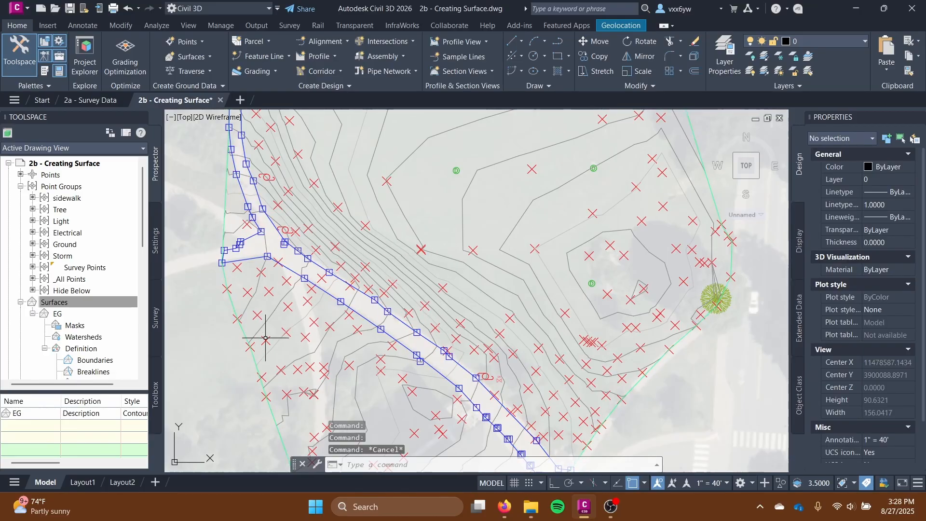
- Move the sidewalk point group to the end of the point group display order, below Hide Below, and apply the change
scroll(334, 302, "up", 2)
middle_click_drag(400, 268, 446, 278)
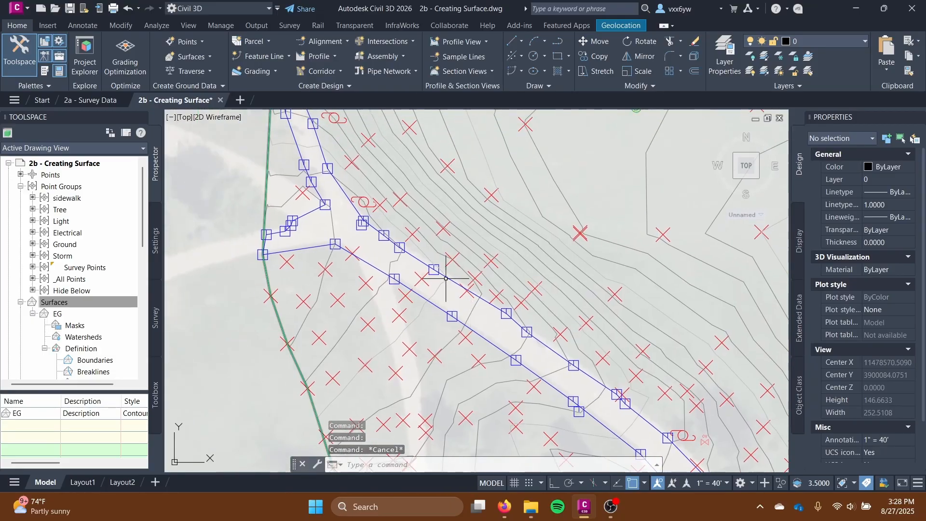
right_click(80, 187)
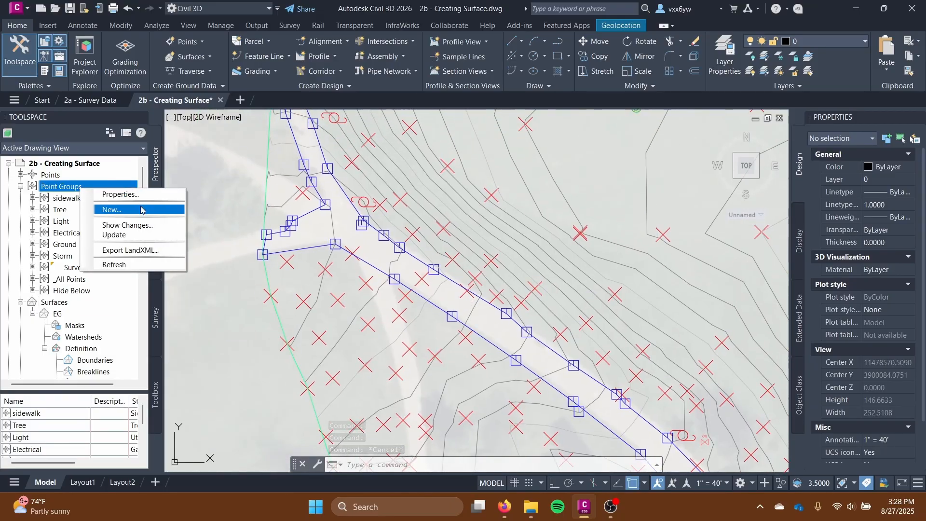
left_click(151, 195)
left_click(107, 137)
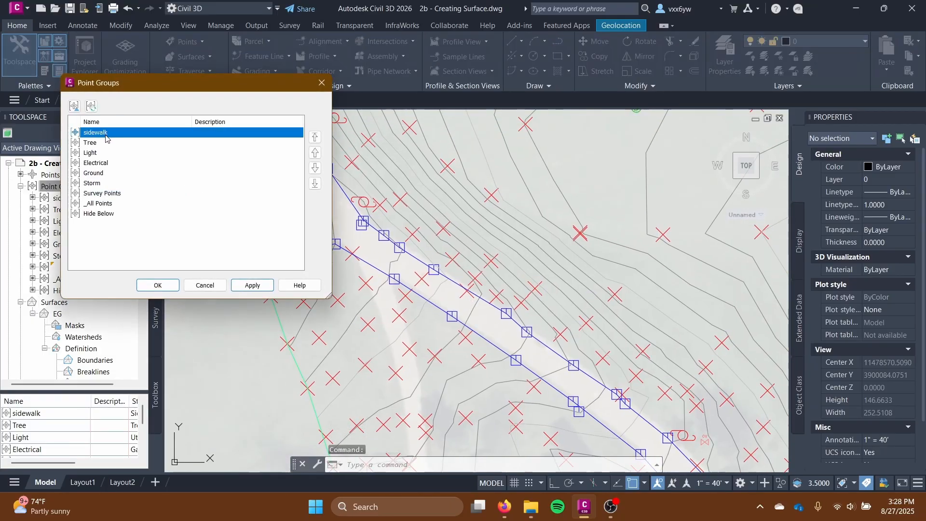
left_click(314, 184)
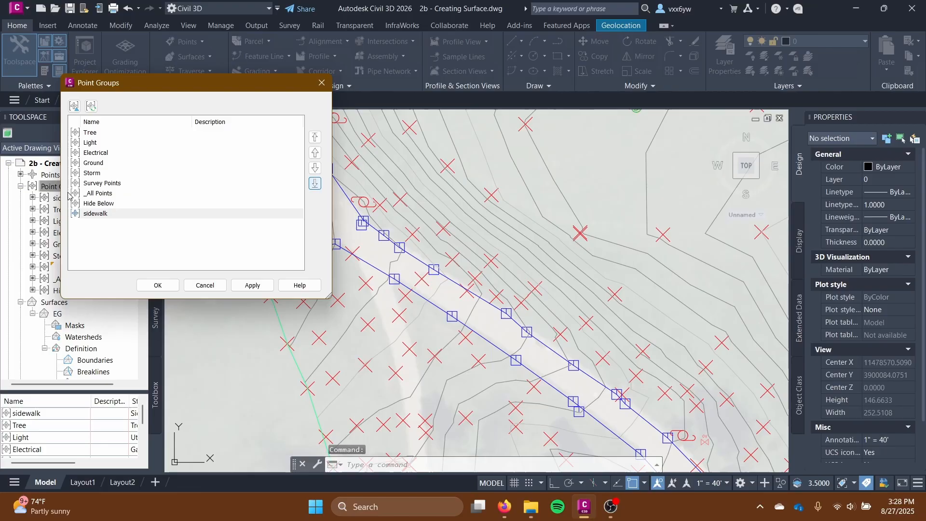
left_click(96, 204)
left_click(246, 285)
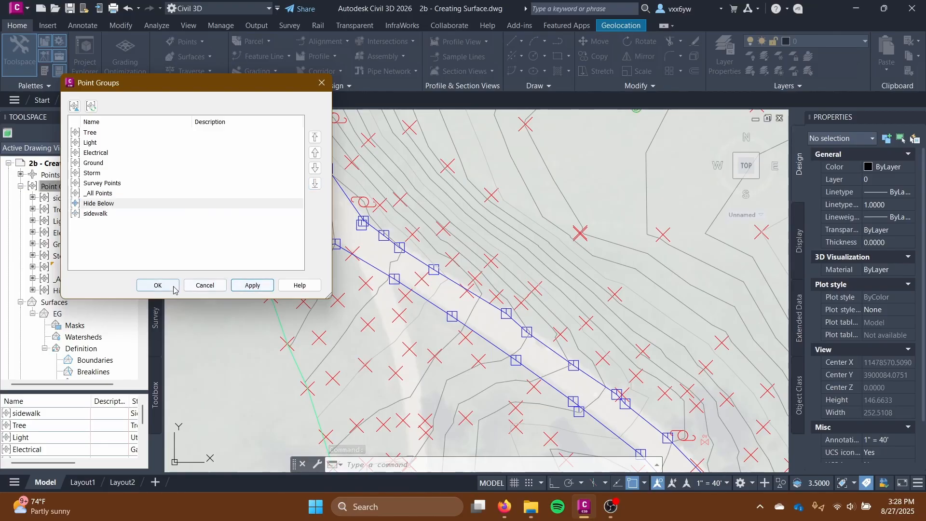
left_click(159, 285)
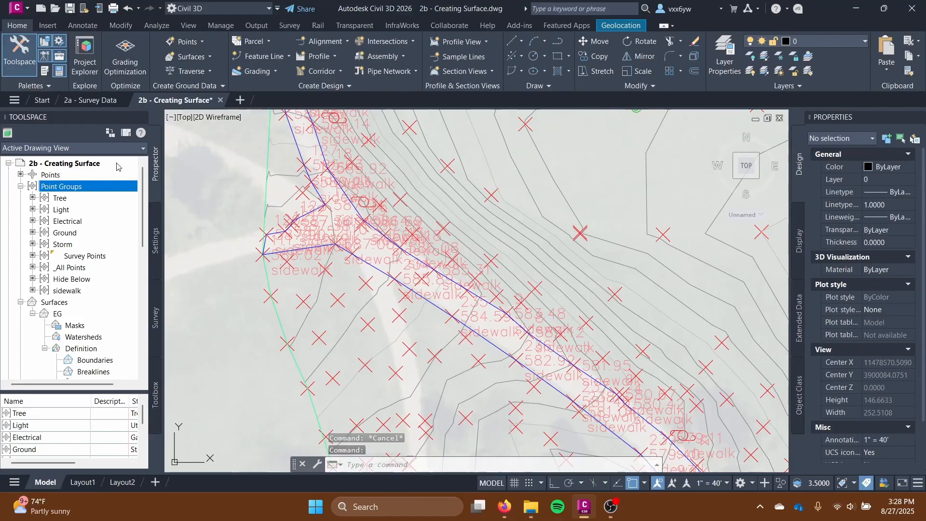
- Check the _All Points, Survey Points and Hide Below entries in the point group order
right_click(118, 189)
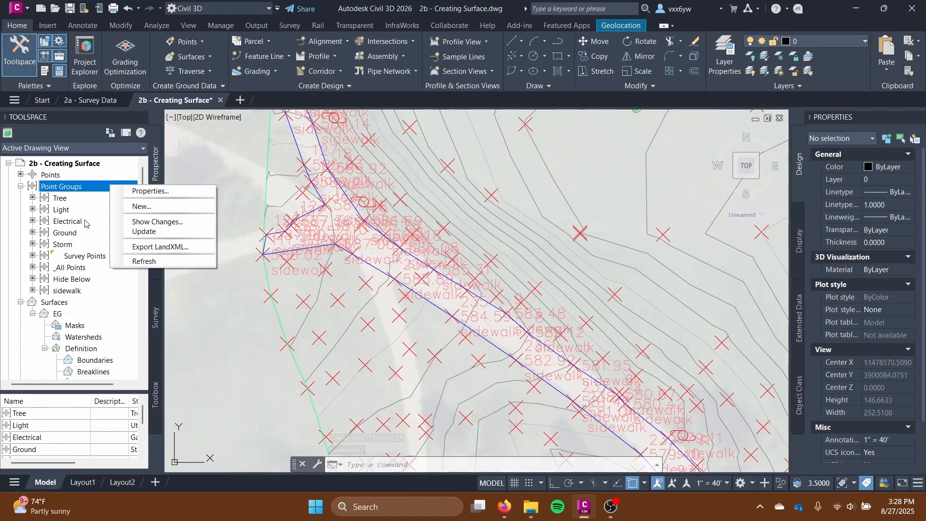
left_click(73, 210)
left_click(70, 267)
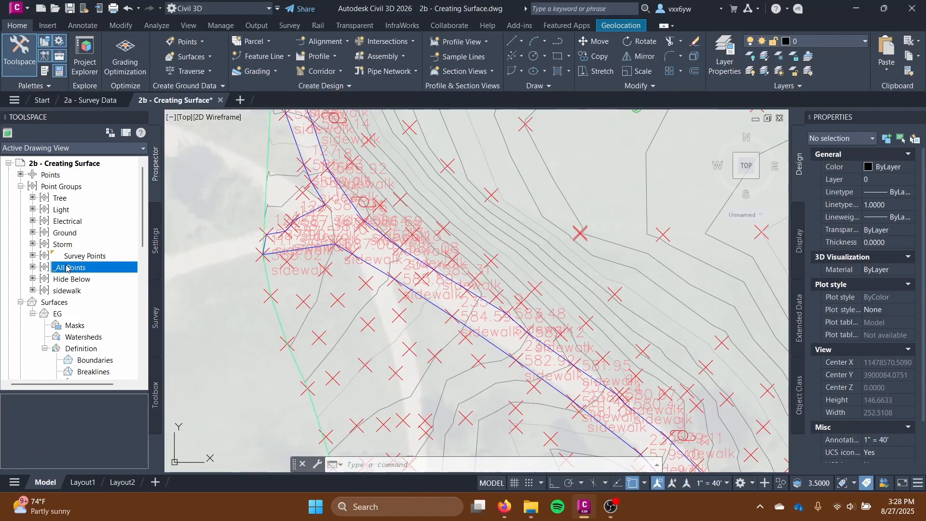
left_click(98, 255)
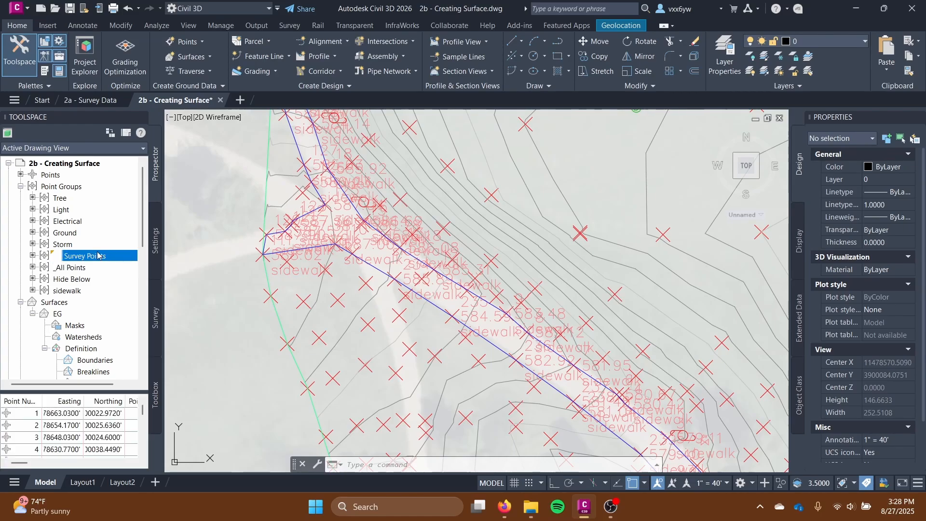
left_click(68, 268)
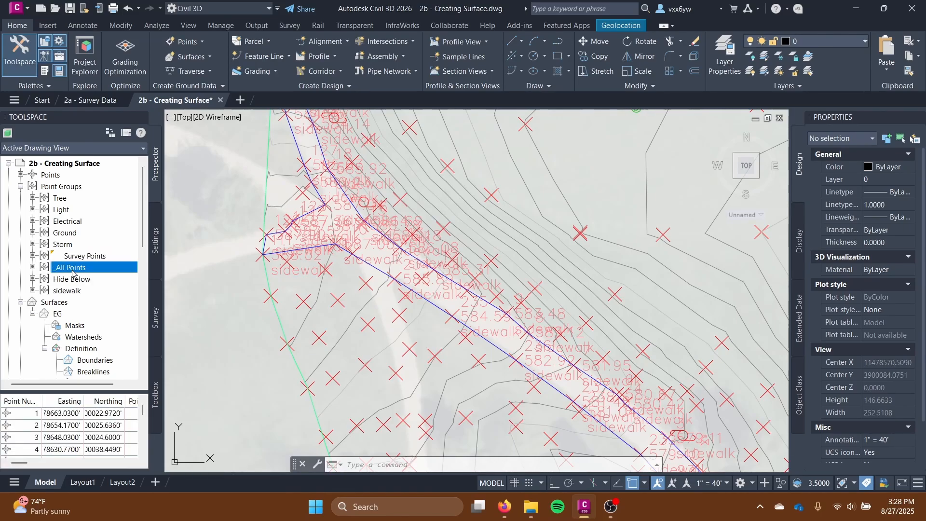
left_click(77, 280)
- Move the Survey Points and _All Points groups to the end of the point group display order and apply the change
right_click(77, 187)
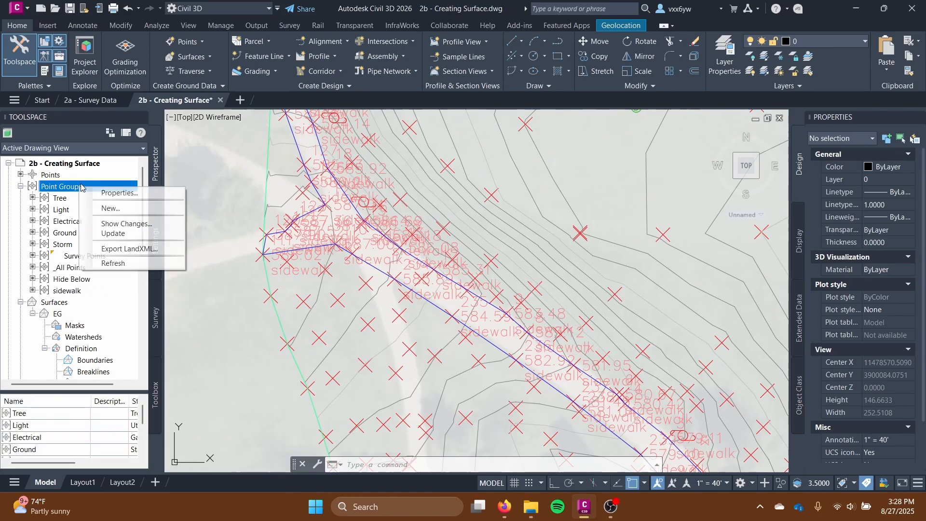
left_click(114, 190)
left_click(100, 184)
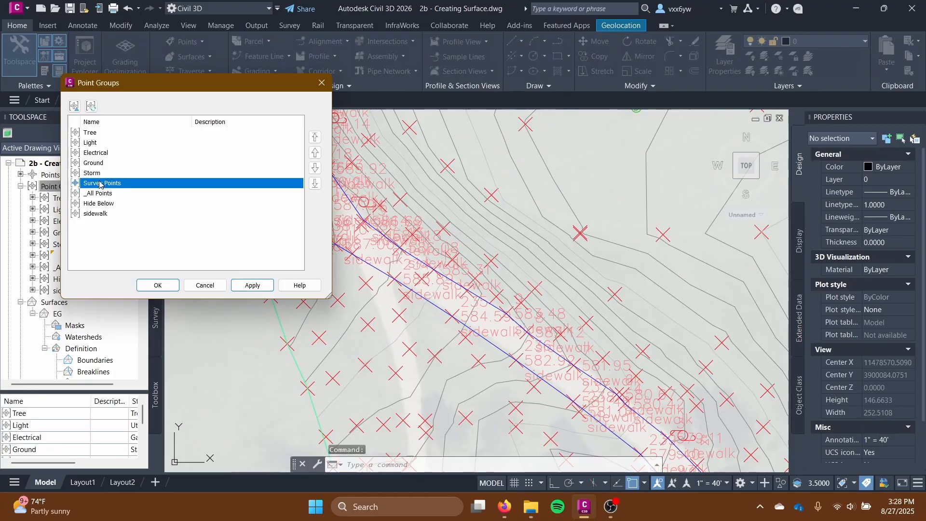
left_click(315, 183)
left_click(267, 182)
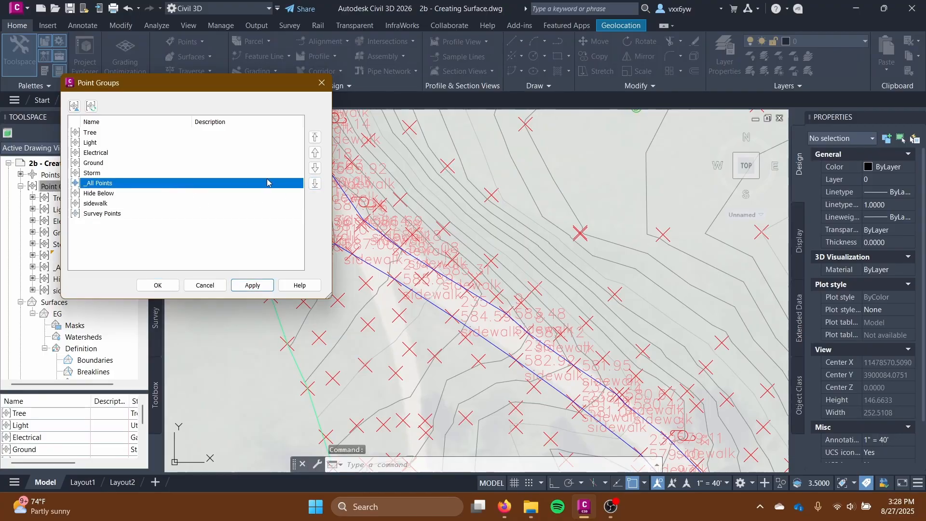
left_click(315, 184)
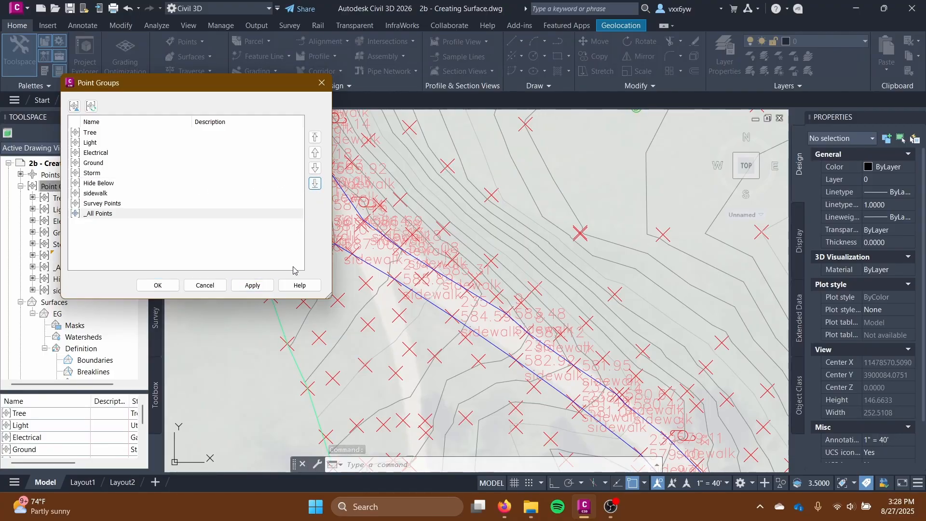
left_click(265, 286)
left_click(168, 286)
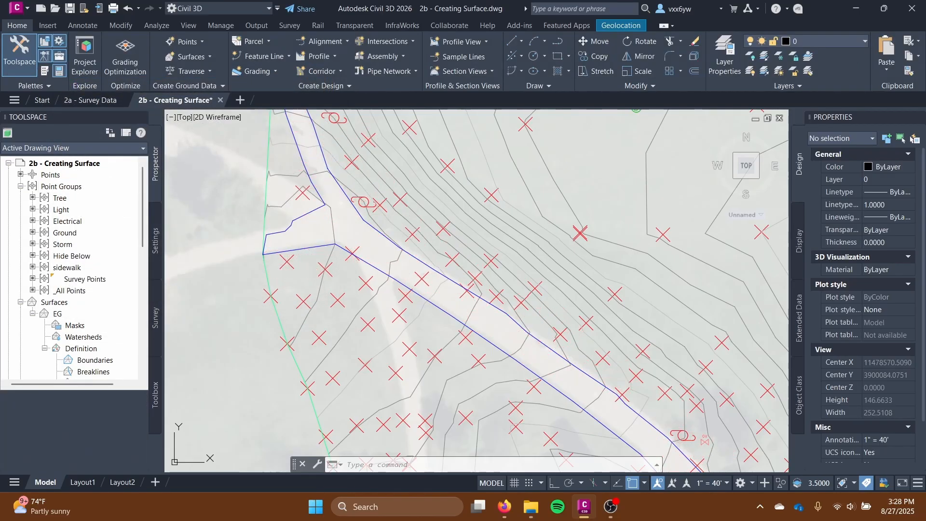
scroll(383, 294, "down", 2)
mouse_move(383, 297)
middle_mouse_down()
mouse_move(359, 371)
mouse_move(250, 219)
middle_mouse_up()
scroll(371, 258, "down", 2)
middle_click_drag(371, 258, 397, 340)
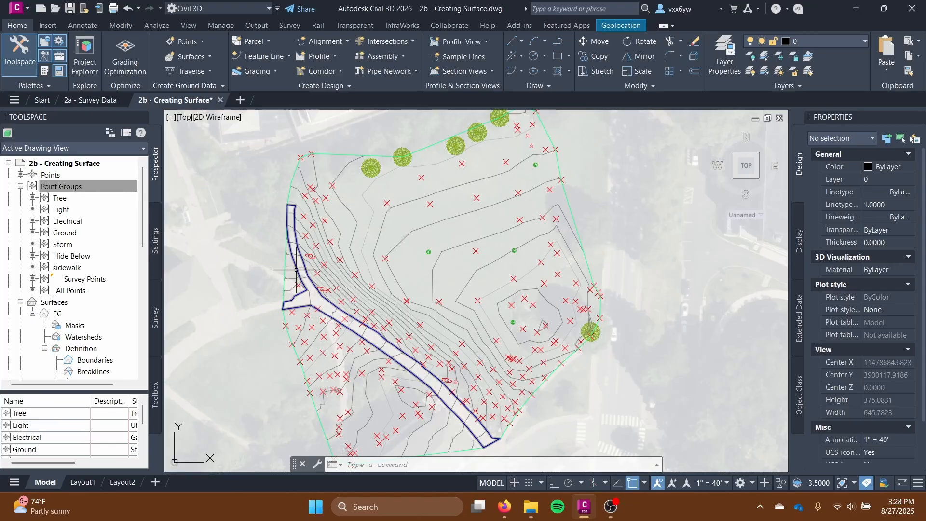
- Move the Ground point group to the end of the point group display order and confirm the new order
mouse_move(296, 270)
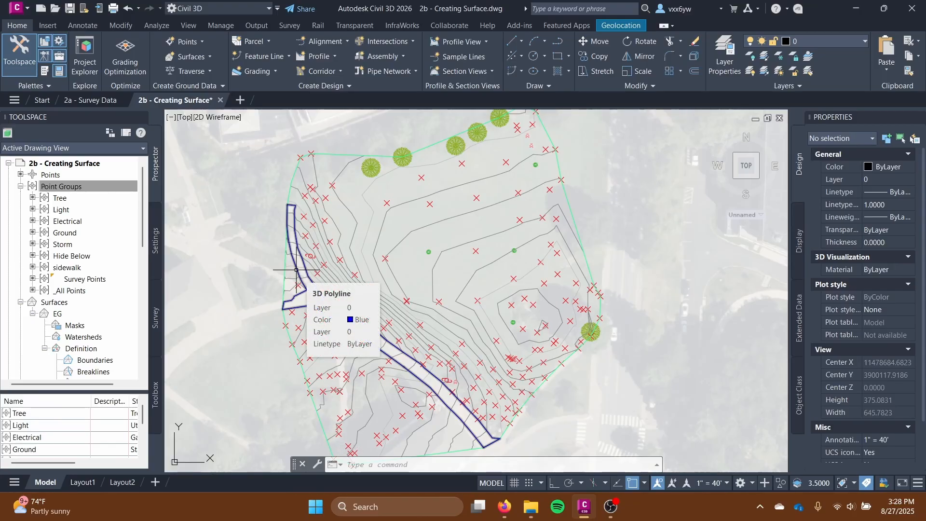
middle_click_drag(299, 357, 303, 330)
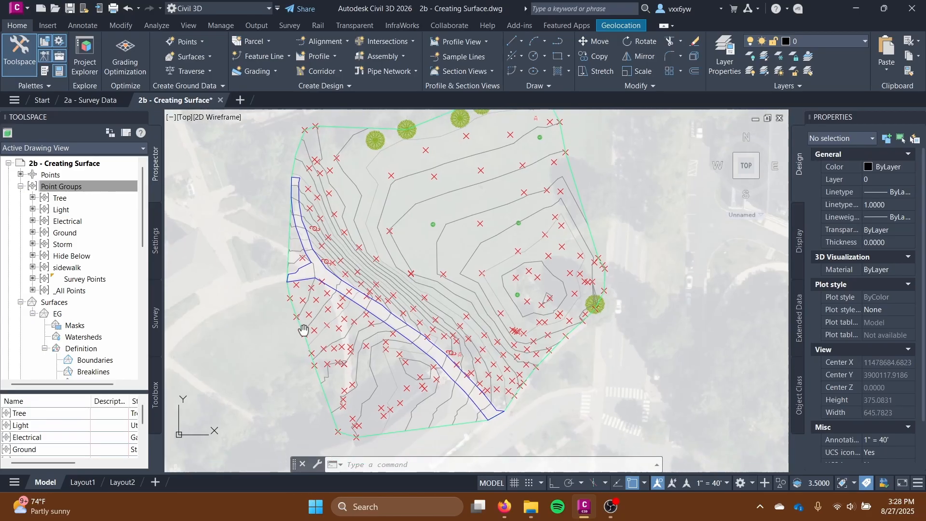
scroll(318, 336, "up", 2)
middle_click_drag(383, 335, 227, 438)
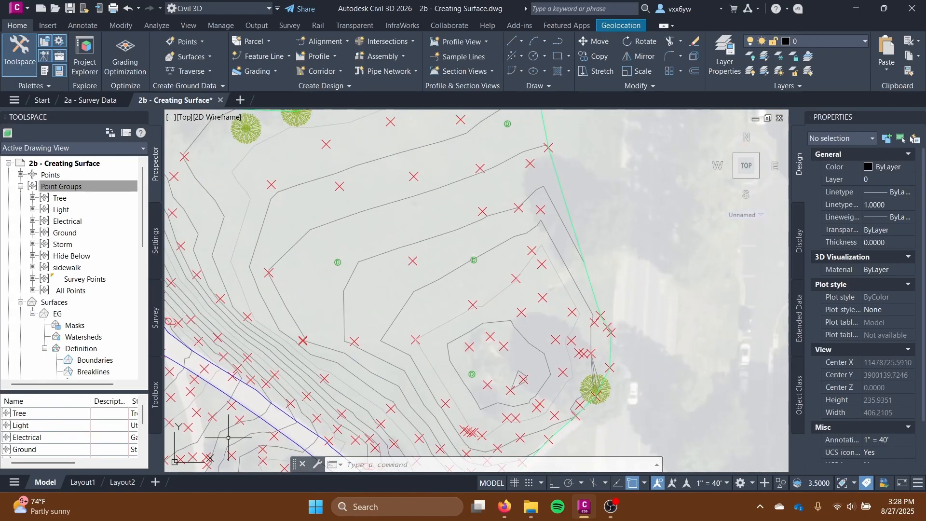
mouse_move(301, 335)
middle_mouse_down()
mouse_move(339, 283)
mouse_move(391, 270)
middle_mouse_up()
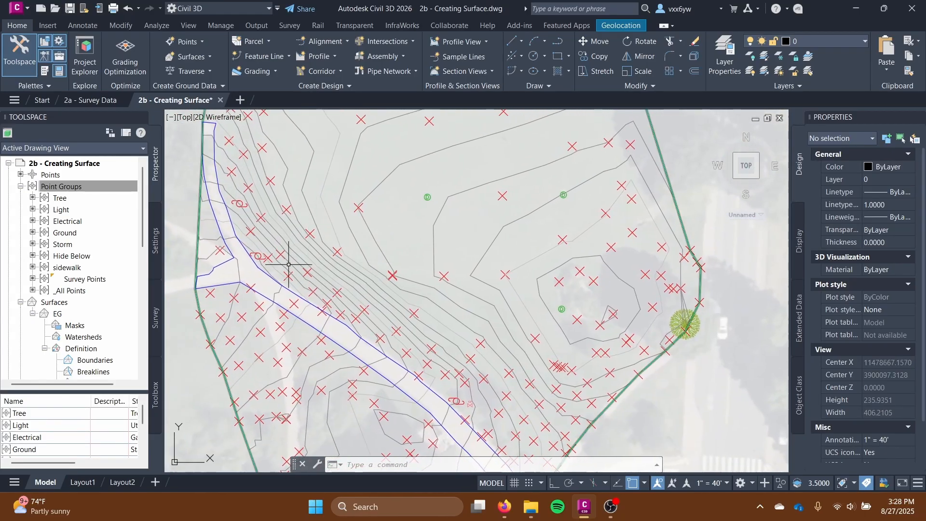
middle_click_drag(297, 169, 315, 267)
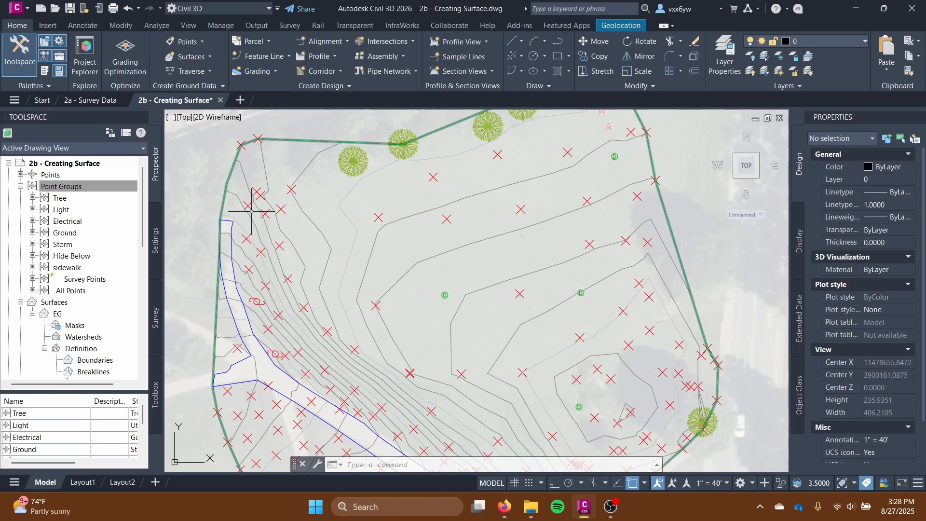
scroll(555, 207, "down", 2)
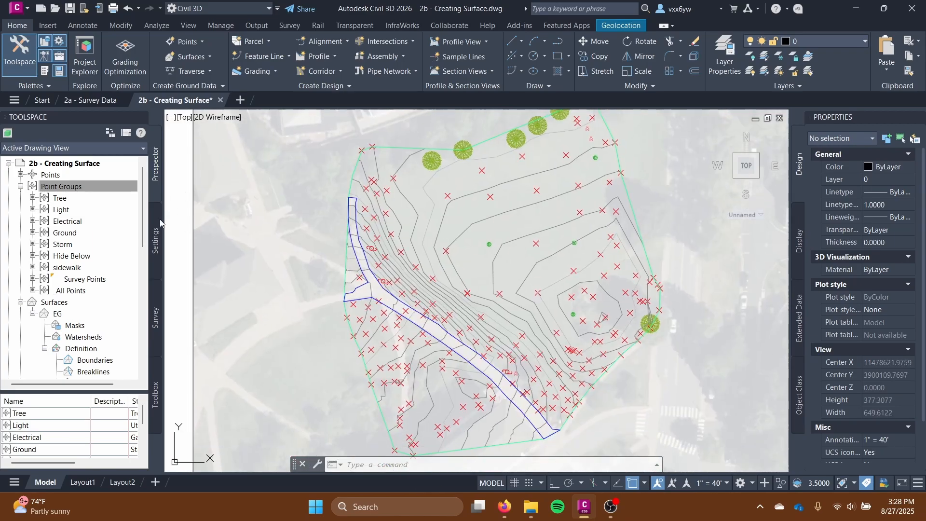
right_click(104, 186)
left_click(140, 191)
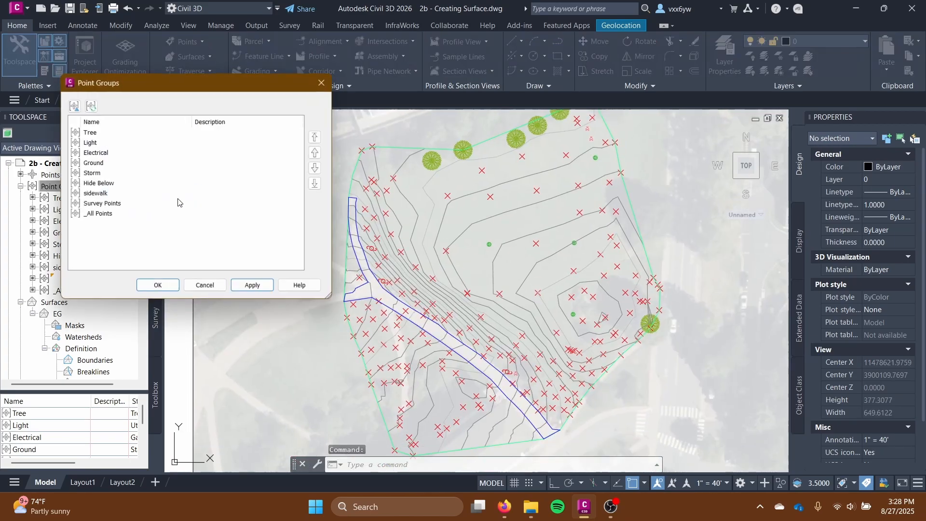
left_click(107, 162)
left_click(315, 183)
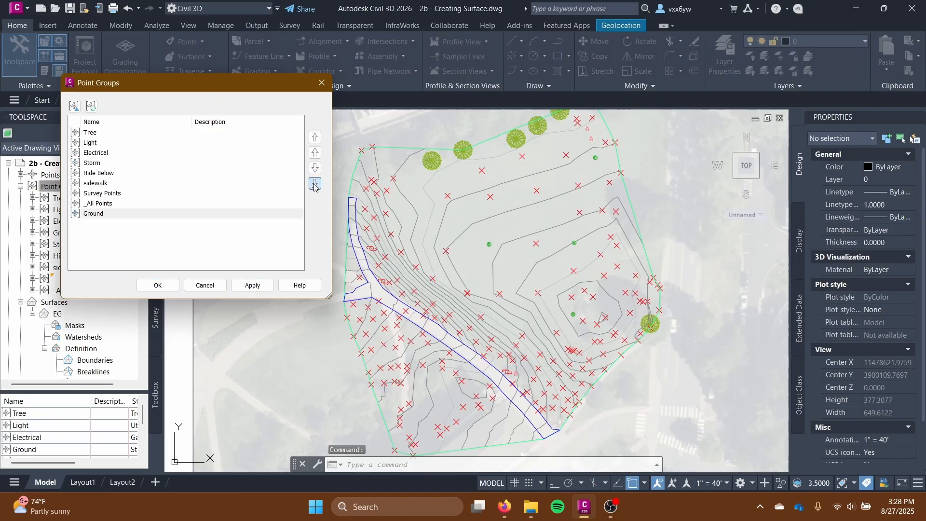
left_click(158, 285)
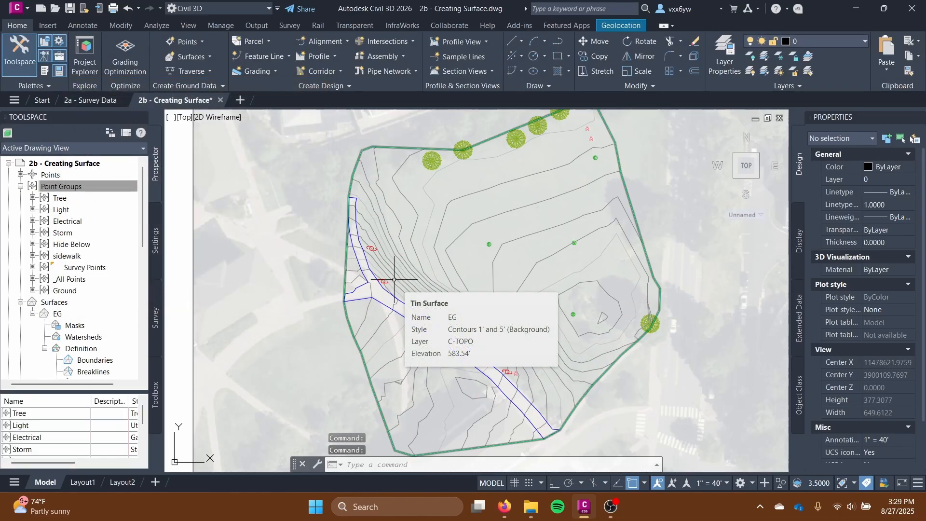
- Inspect the remaining utility symbols and check the properties of the gas valve point beside the sidewalk's lower stretch
scroll(591, 145, "up", 4)
middle_click_drag(591, 145, 493, 313)
scroll(499, 294, "up", 4)
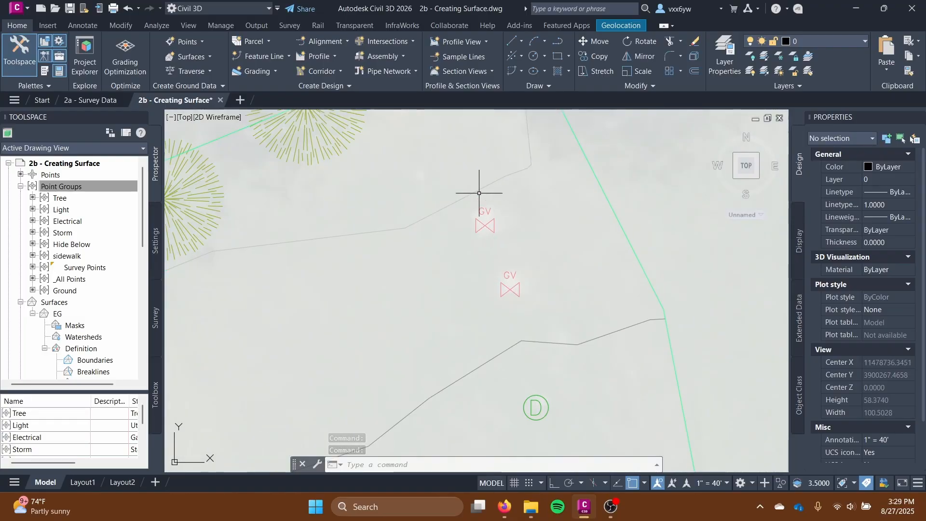
scroll(512, 385, "down", 4)
mouse_move(508, 392)
middle_mouse_down()
mouse_move(502, 384)
mouse_move(534, 128)
middle_mouse_up()
middle_click_drag(482, 410, 591, 168)
middle_click_drag(537, 436, 550, 315)
scroll(482, 337, "up", 3)
middle_click_drag(417, 196, 420, 304)
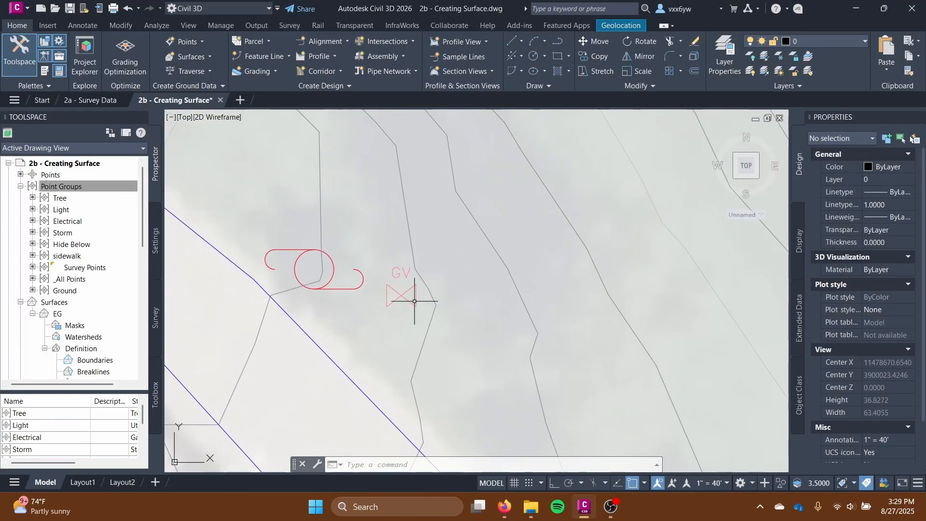
left_click(402, 293)
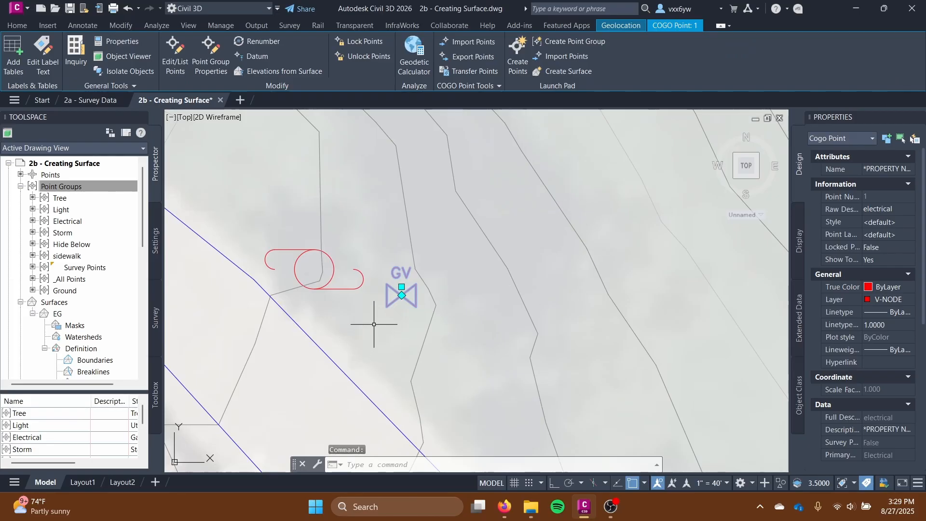
scroll(369, 311, "down", 6)
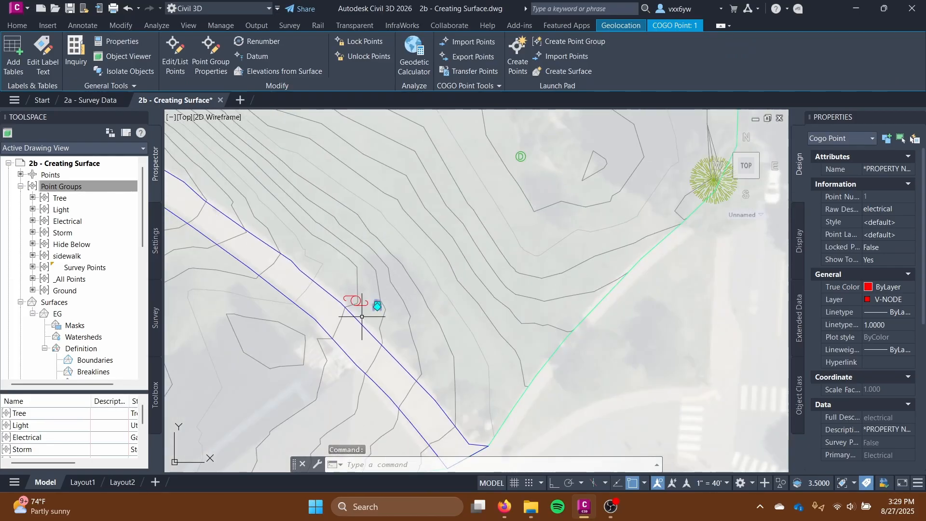
key("Escape")
scroll(383, 306, "up", 6)
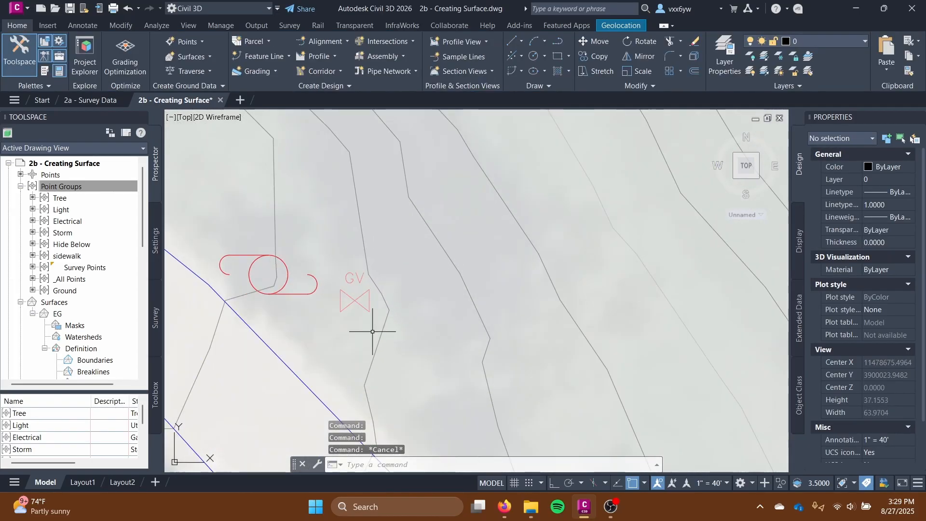
- Check the points of the Electrical group and examine the utility symbols across the EG surface
right_click(74, 223)
left_click(350, 289)
scroll(363, 285, "down", 6)
mouse_move(362, 288)
middle_mouse_down()
mouse_move(360, 343)
mouse_move(384, 368)
mouse_move(375, 348)
mouse_move(388, 376)
middle_mouse_up()
scroll(376, 350, "down", 2)
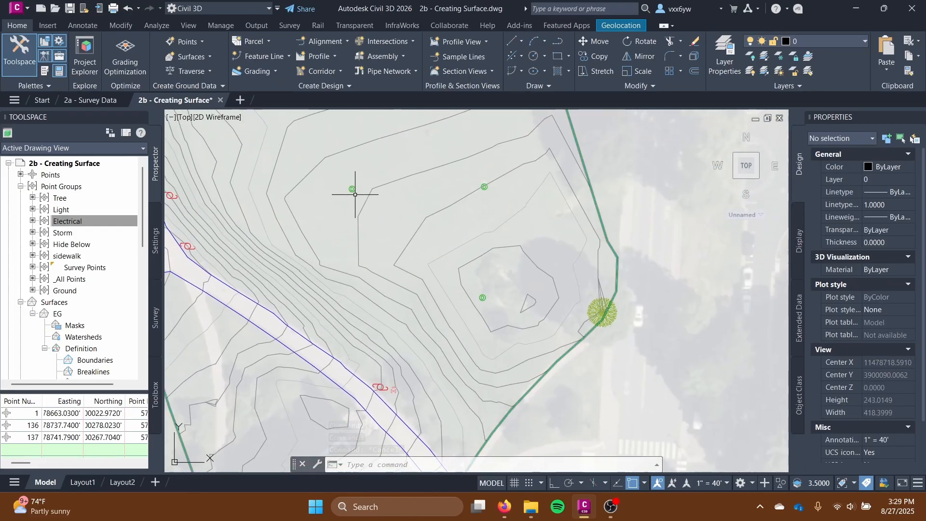
mouse_move(355, 194)
middle_mouse_down()
mouse_move(386, 305)
mouse_move(372, 324)
middle_mouse_up()
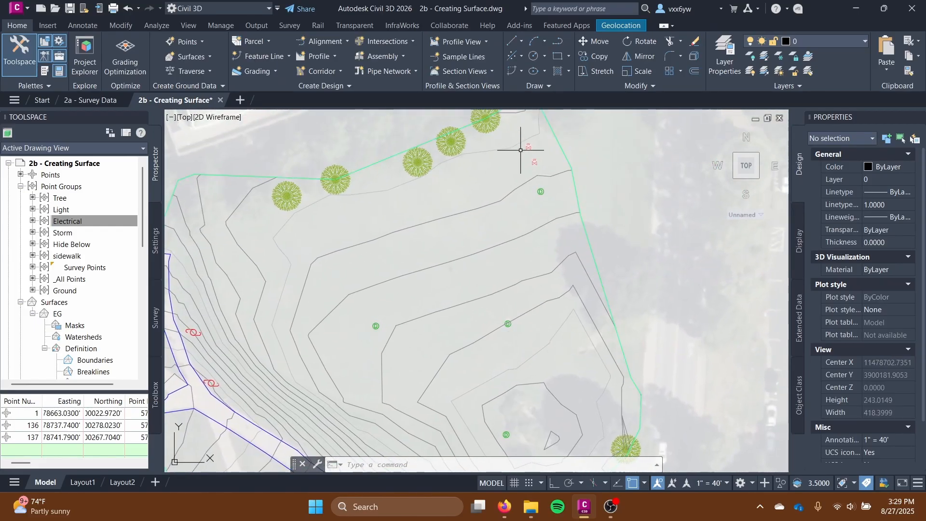
scroll(505, 323, "up", 6)
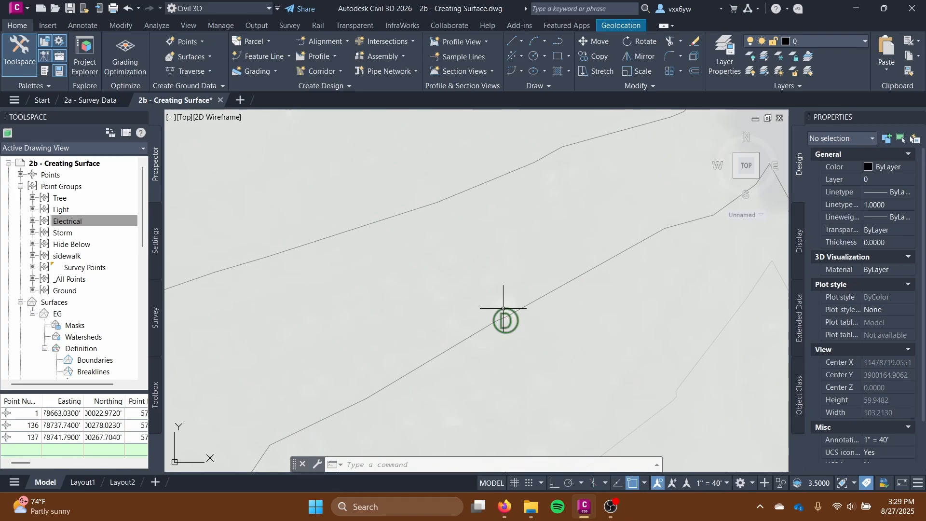
scroll(513, 309, "down", 8)
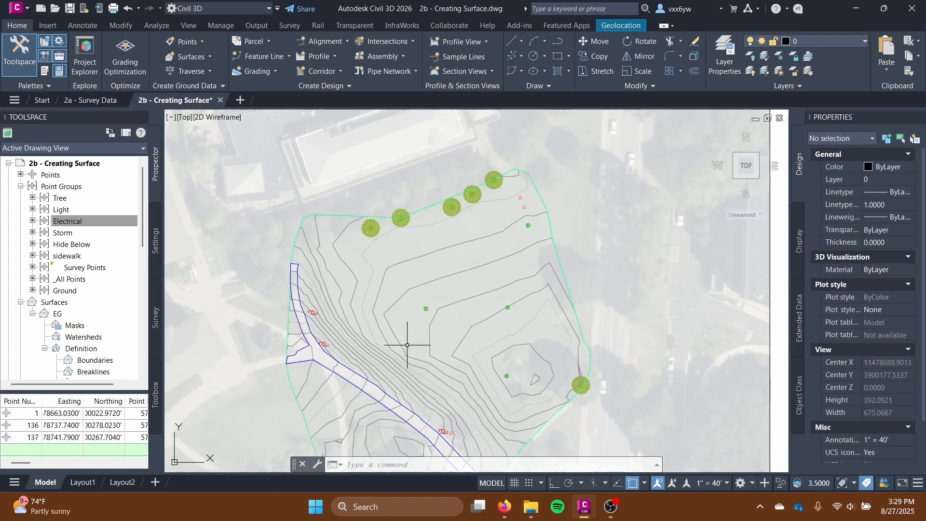
scroll(289, 343, "up", 4)
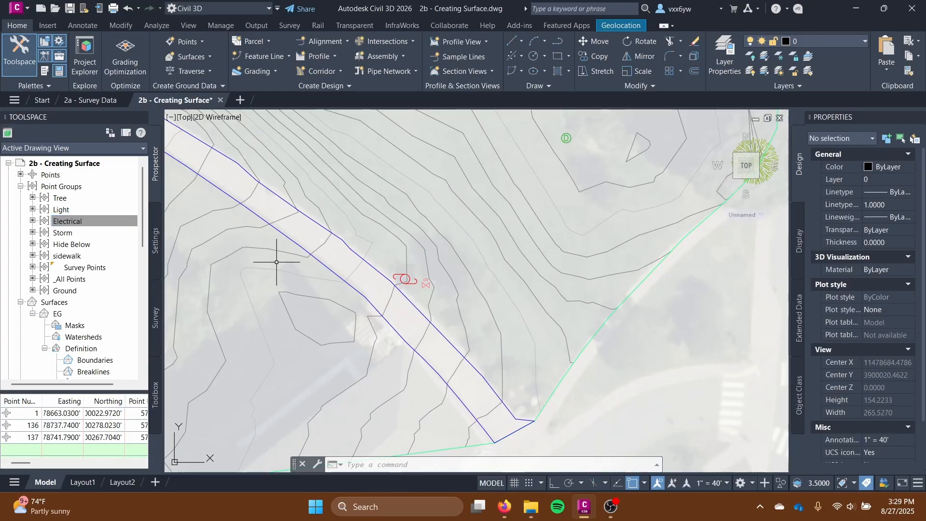
- Open the Electrical point group's properties and apply the Sign (single pole) point style
right_click(90, 222)
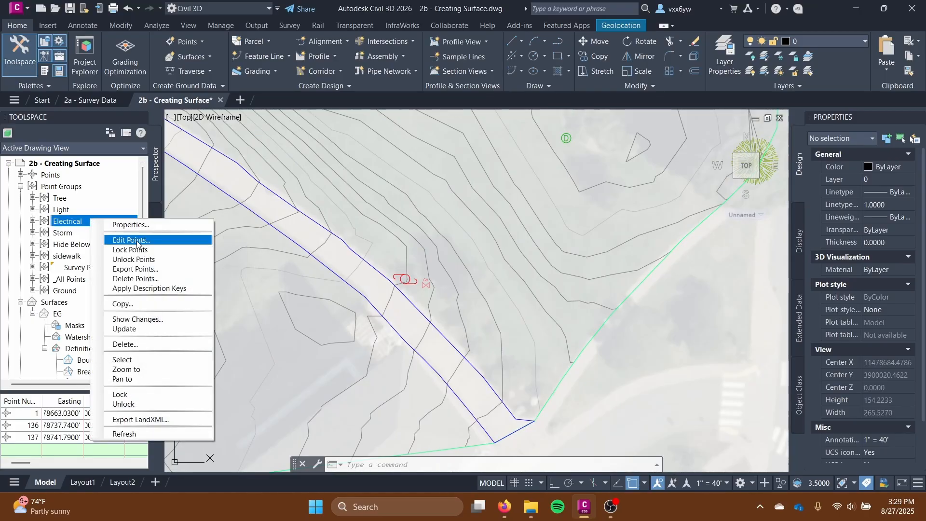
left_click(127, 224)
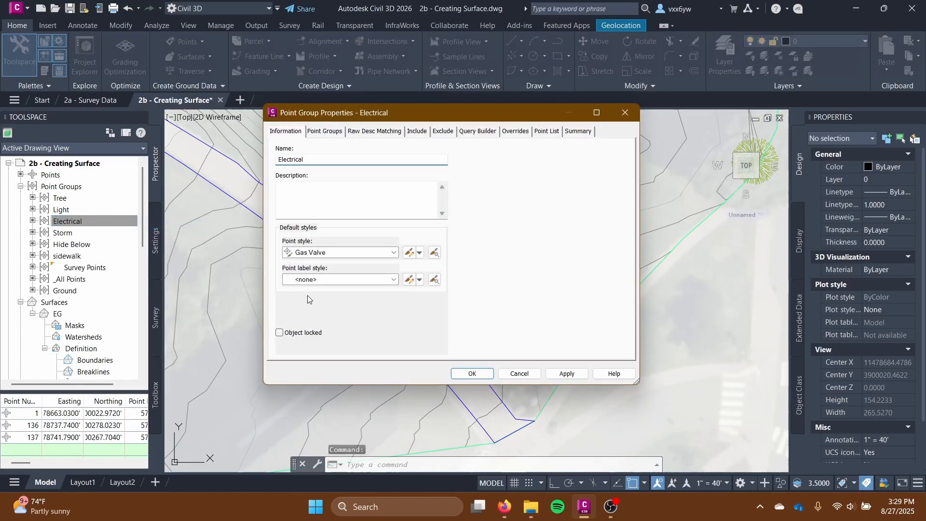
left_click(341, 252)
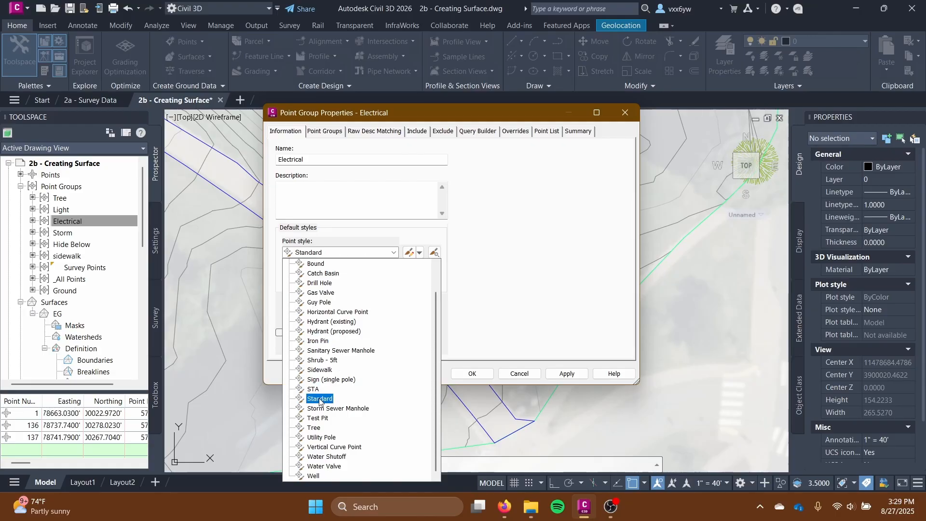
scroll(338, 349, "up", 1)
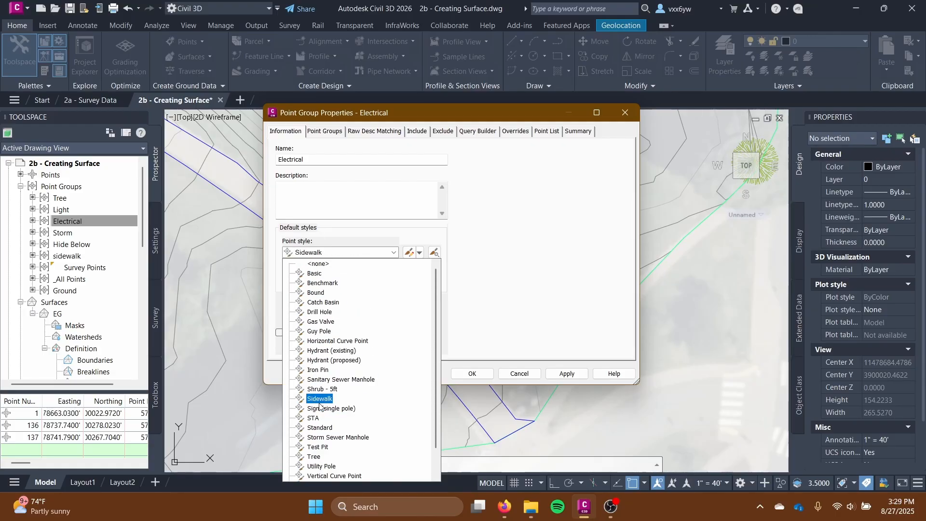
scroll(324, 381, "down", 1)
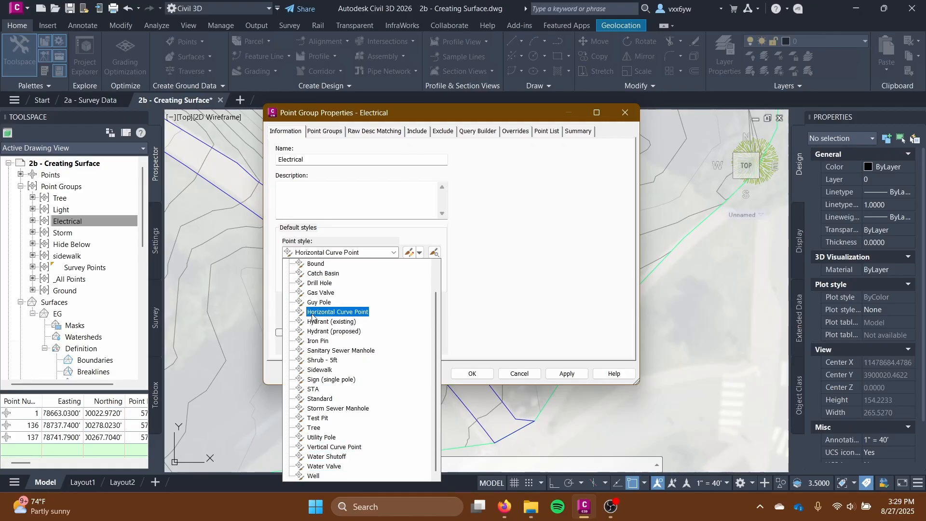
left_click(323, 380)
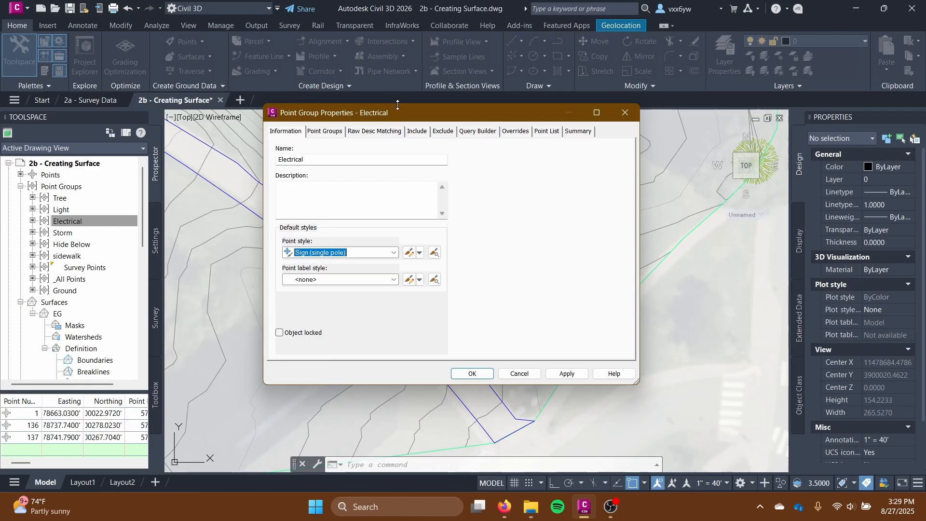
left_click_drag(398, 107, 145, 127)
left_click(306, 396)
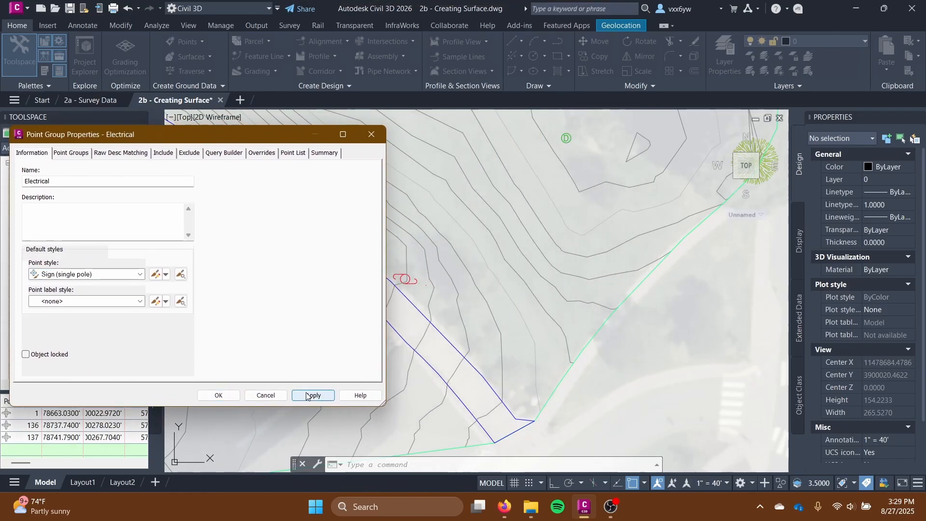
- Try the Catch Basin point style on the Electrical point group
left_click(111, 274)
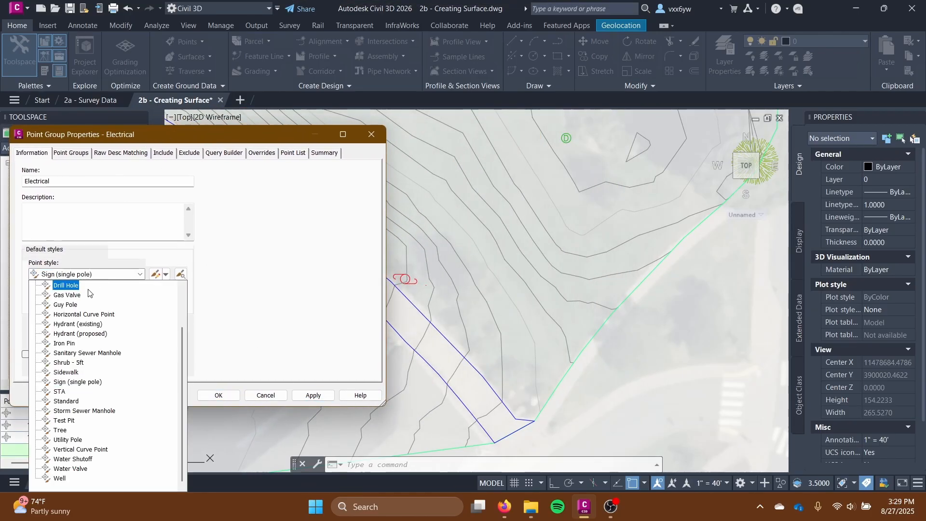
scroll(73, 323, "up", 2)
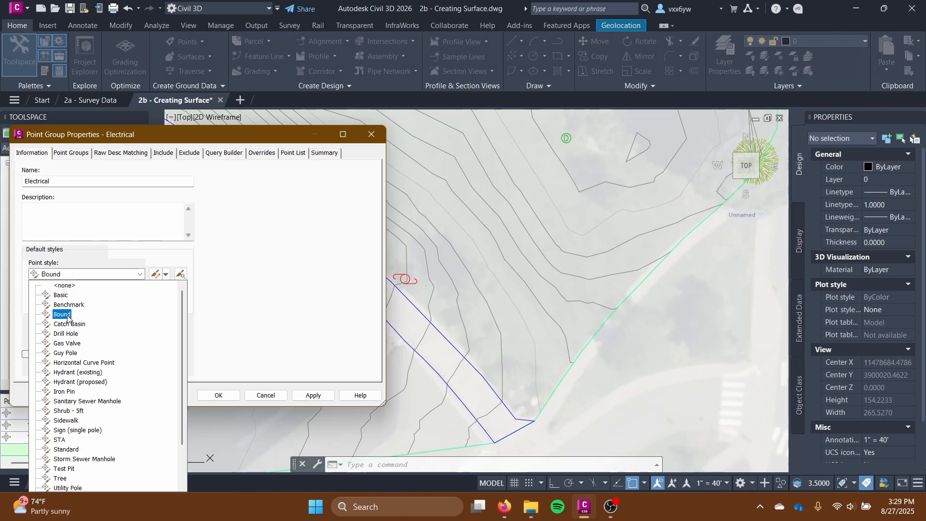
left_click(69, 324)
left_click(321, 397)
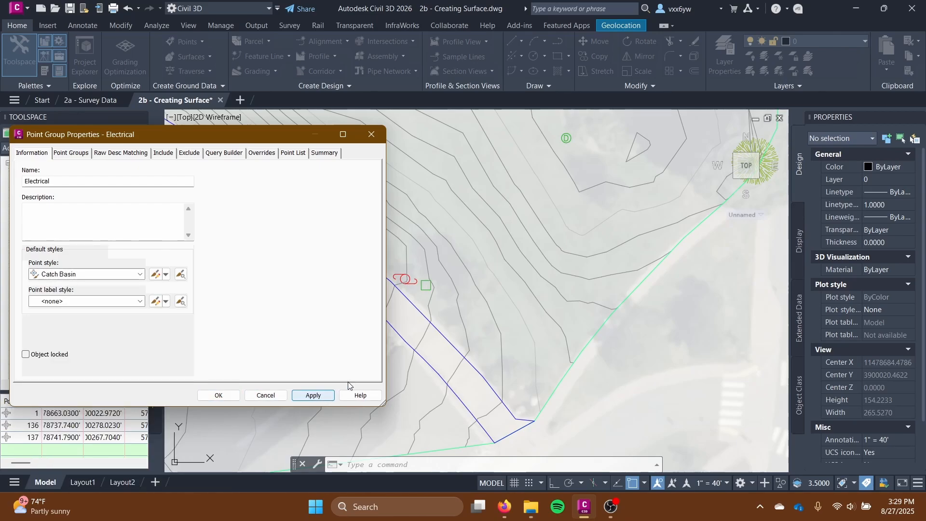
- Set the Electrical point group's point style to STA, apply it and close its properties
left_click(76, 275)
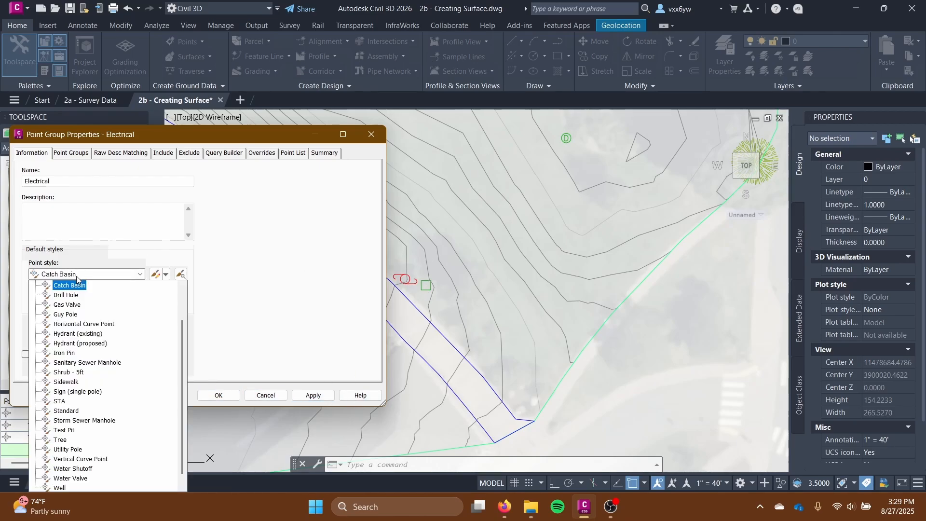
left_click(63, 405)
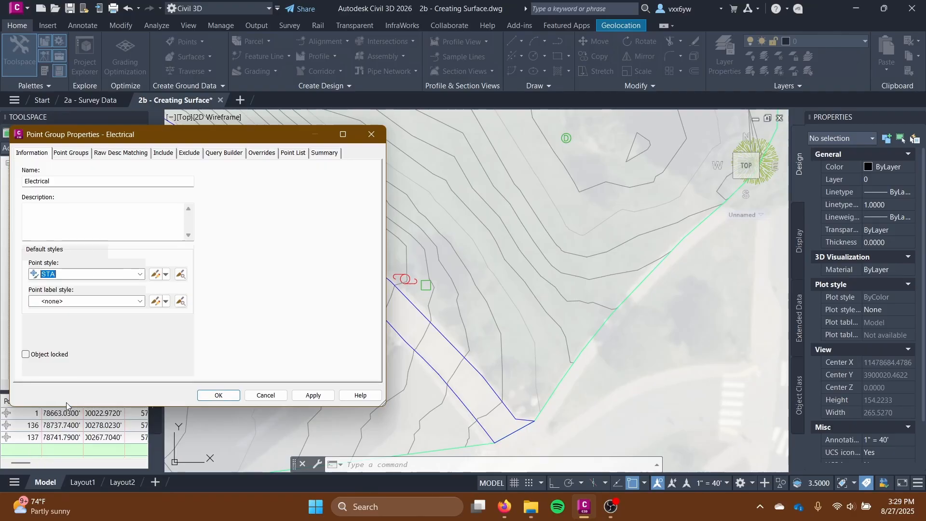
left_click(312, 395)
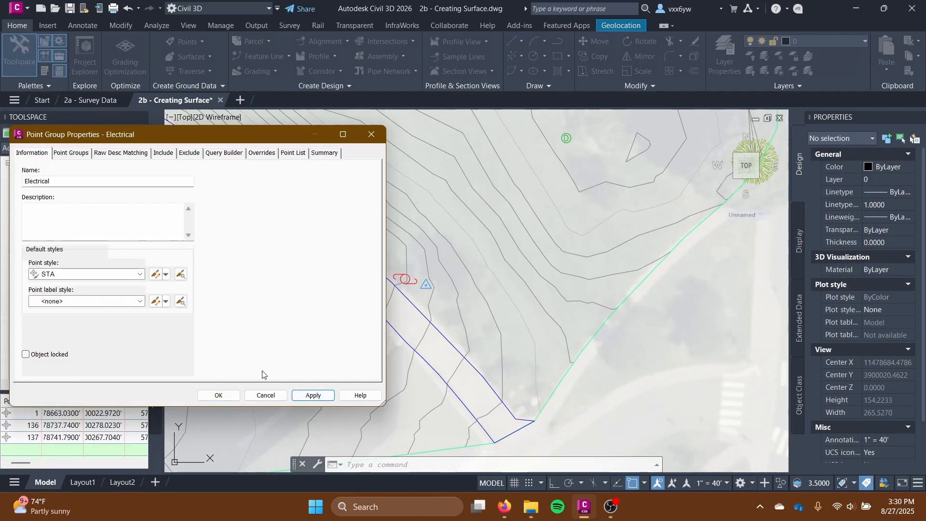
left_click(225, 399)
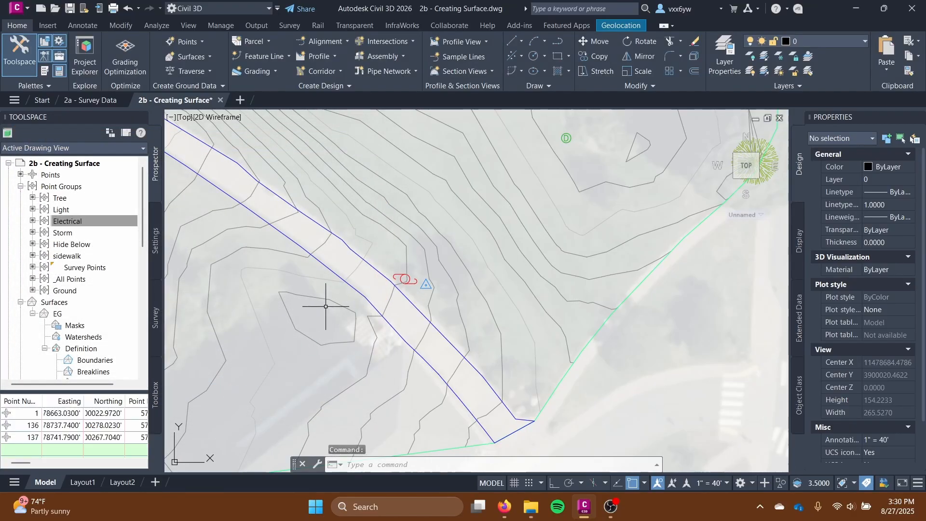
scroll(325, 306, "down", 3)
mouse_move(375, 396)
middle_mouse_down()
mouse_move(381, 405)
mouse_move(352, 354)
mouse_move(416, 354)
middle_mouse_up()
scroll(416, 354, "down", 2)
scroll(416, 354, "up", 5)
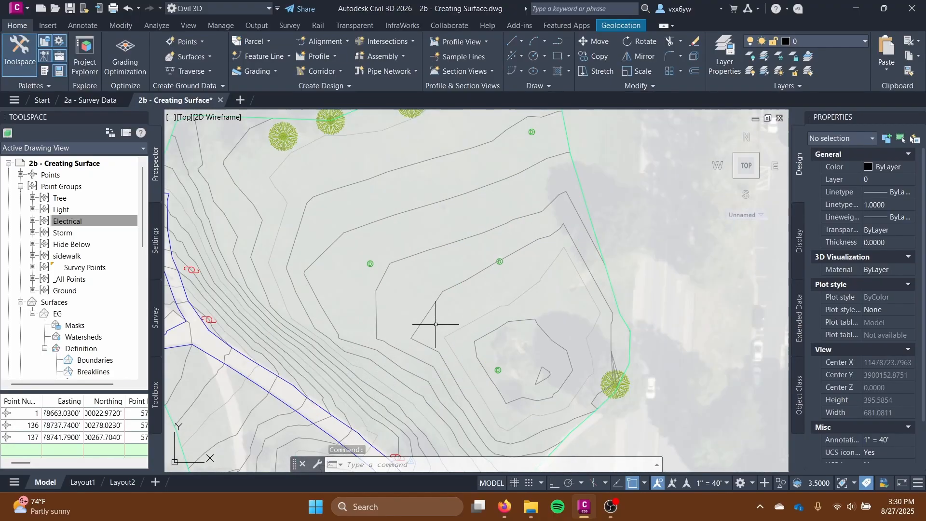
mouse_move(434, 324)
middle_mouse_down()
mouse_move(412, 394)
mouse_move(424, 299)
middle_mouse_up()
scroll(401, 378, "down", 5)
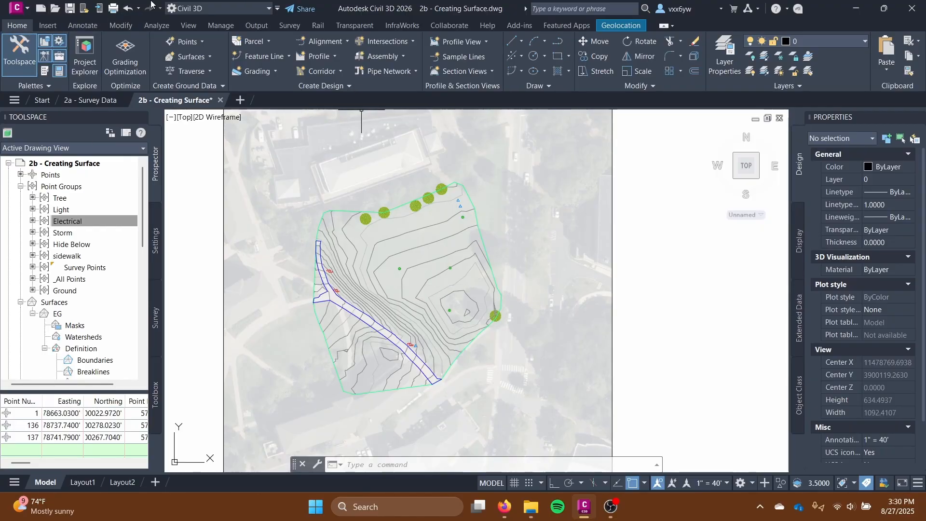
- Start inserting a new empty table that uses the Legend table style
left_click(97, 24)
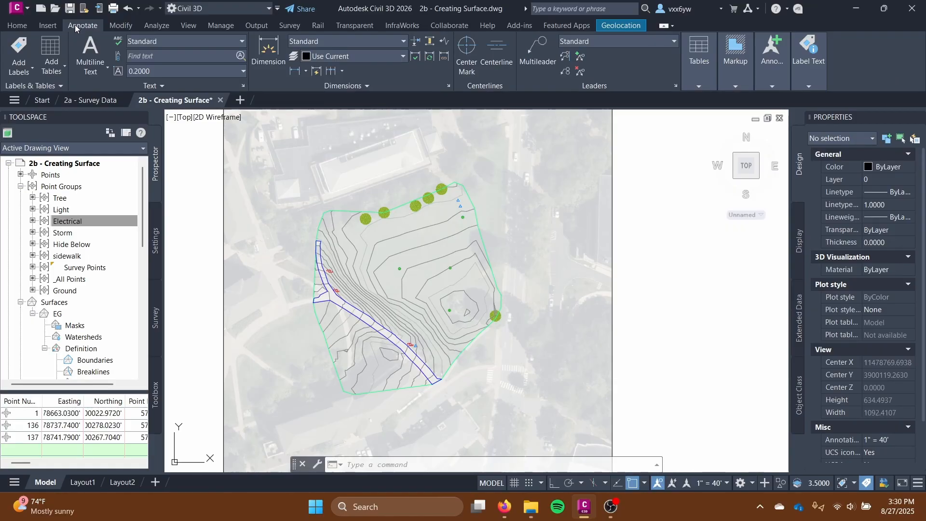
mouse_move(708, 83)
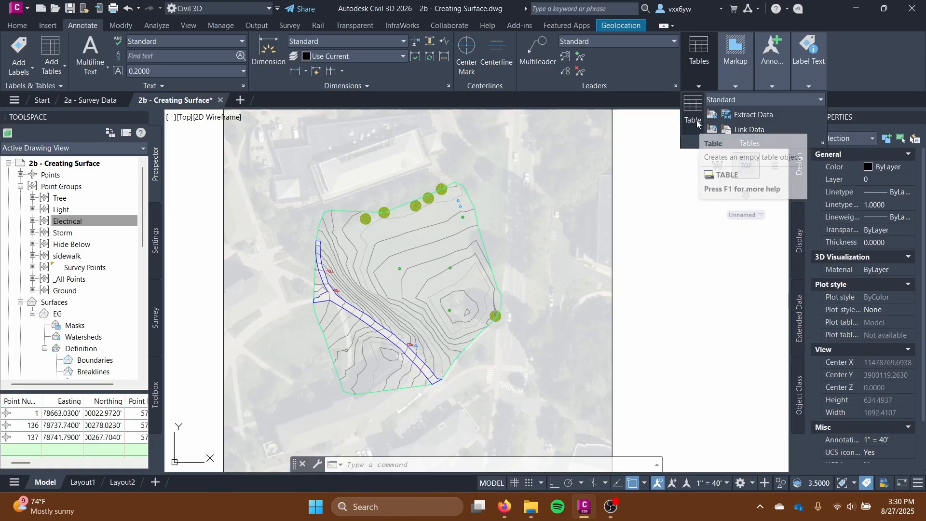
left_click(757, 103)
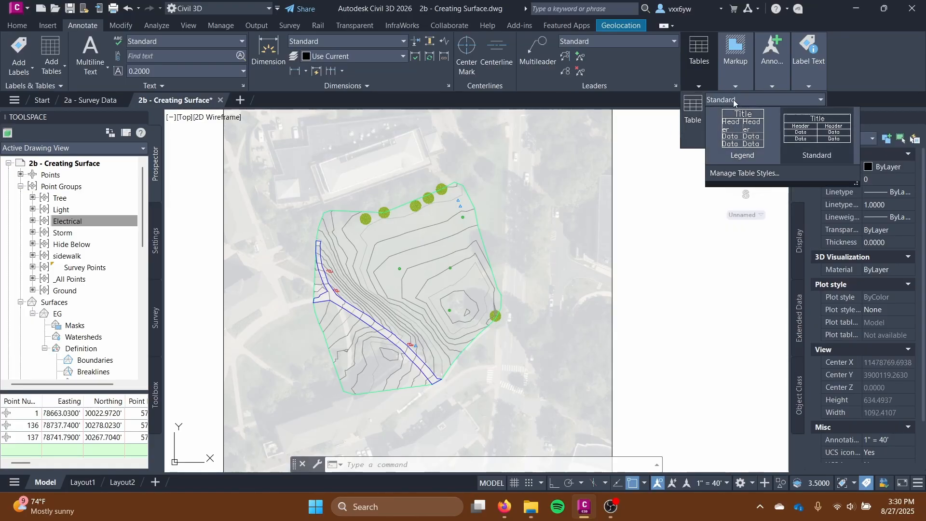
left_click(755, 134)
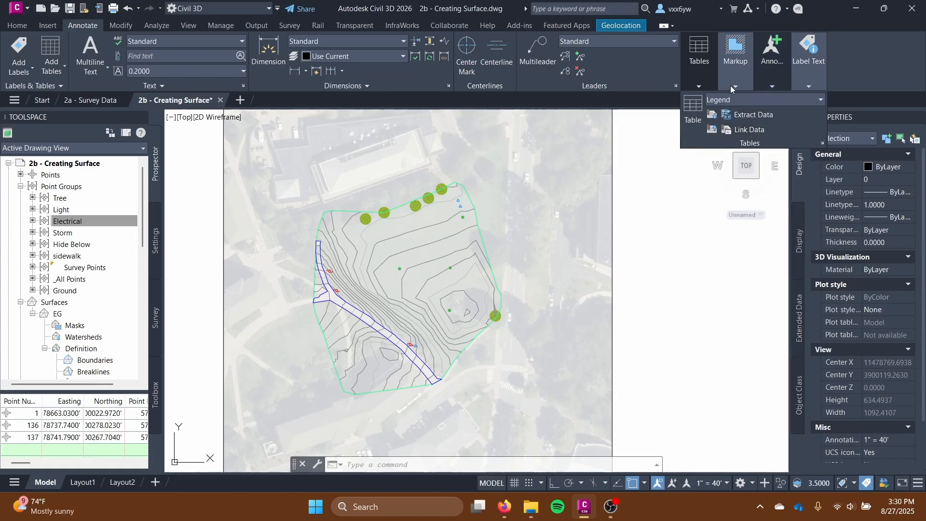
left_click(698, 121)
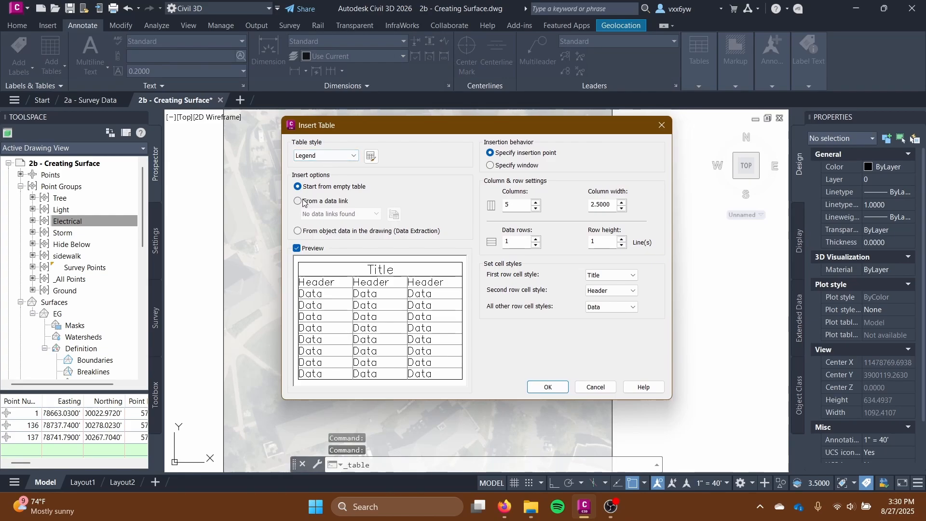
- Set the new table to two columns and six data rows and accept the table settings
left_click(535, 208)
left_click(536, 209)
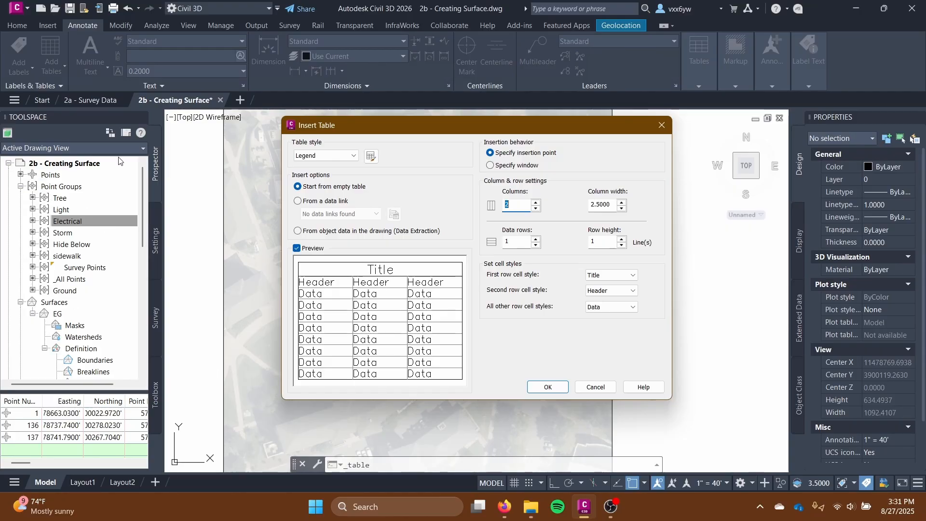
left_click(536, 239)
left_click(535, 240)
left_click(535, 239)
left_click(548, 387)
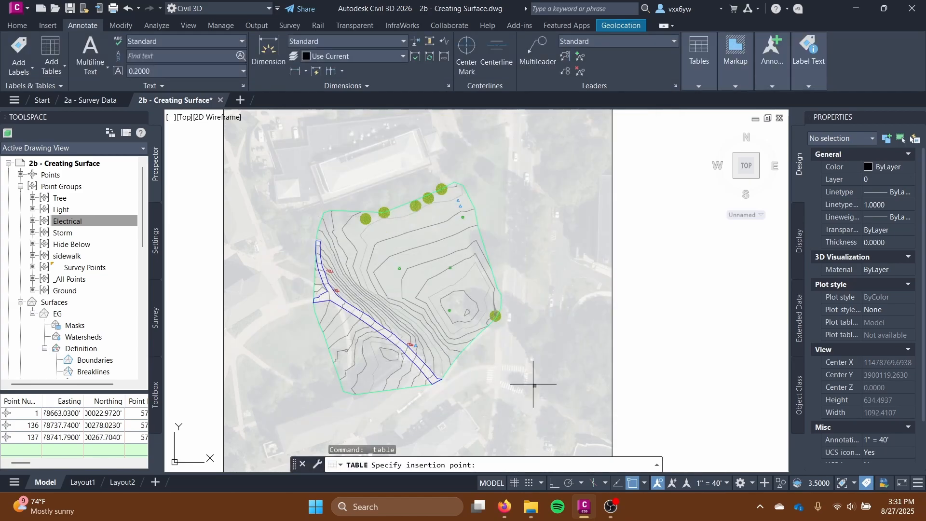
- Place the table in the blank area east of the aerial image and title it "Legend"
scroll(556, 265, "down", 2)
middle_click_drag(555, 265, 367, 321)
left_click(444, 303)
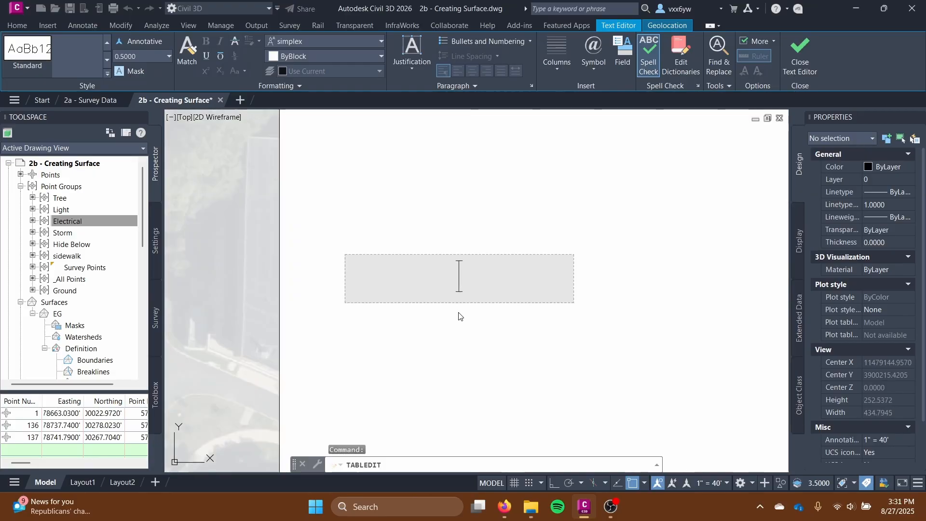
scroll(430, 321, "down", 2)
middle_click_drag(422, 325, 434, 236)
scroll(454, 230, "up", 2)
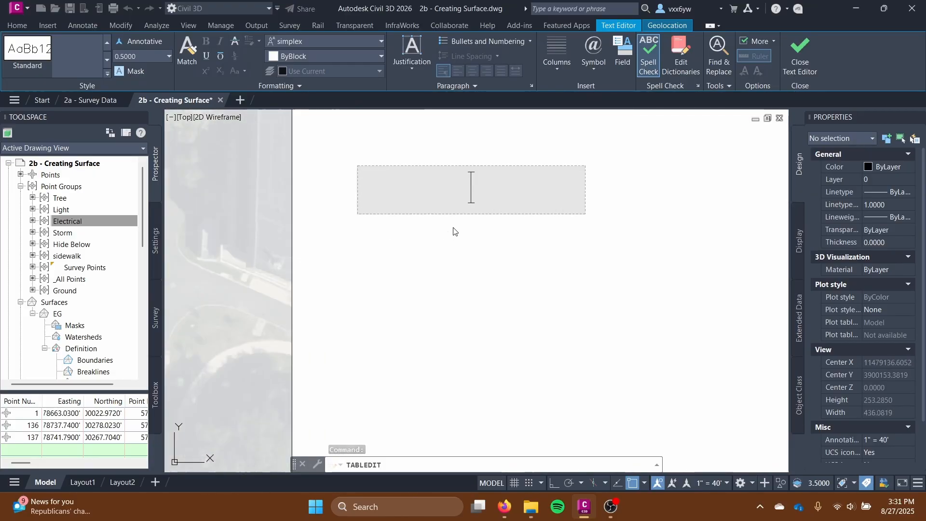
middle_click_drag(515, 256, 508, 302)
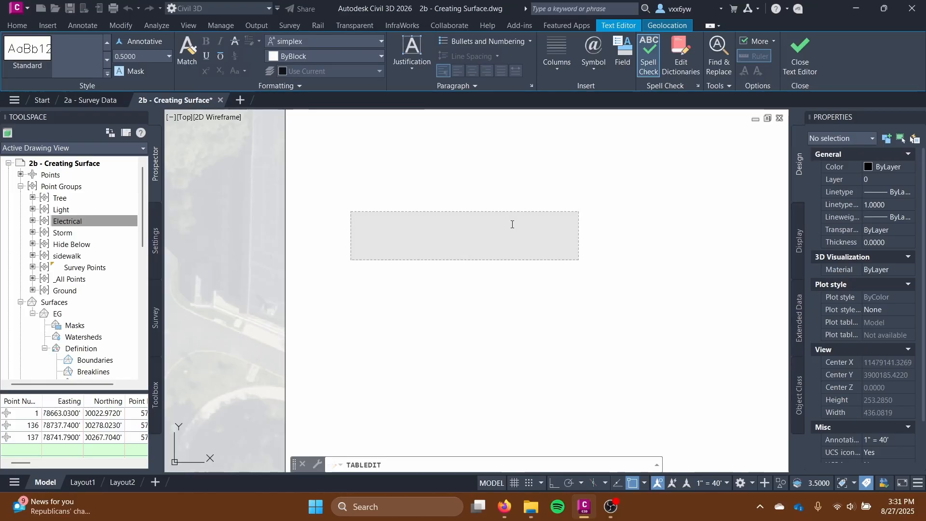
type("Legend")
key("Tab")
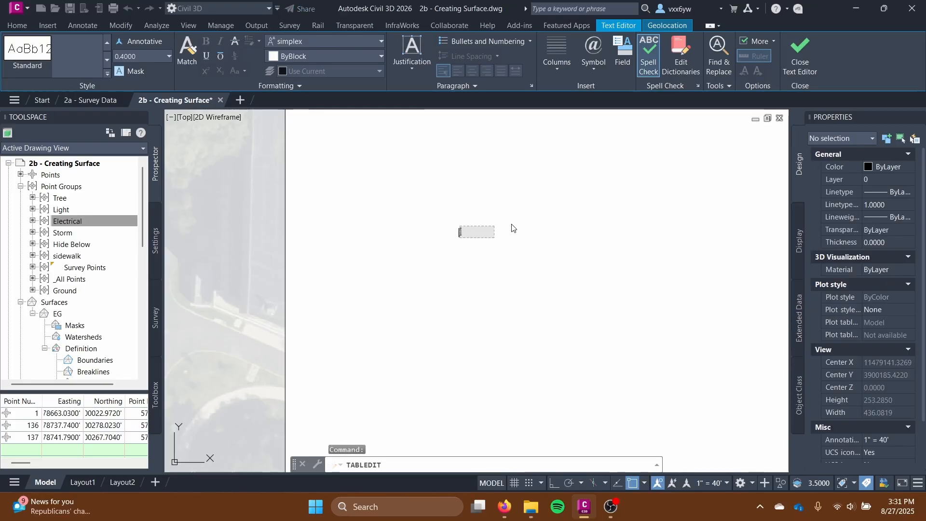
- Enter "Ground" and "Sidewalk" in the first two rows beneath the legend title, in column A
scroll(460, 231, "up", 14)
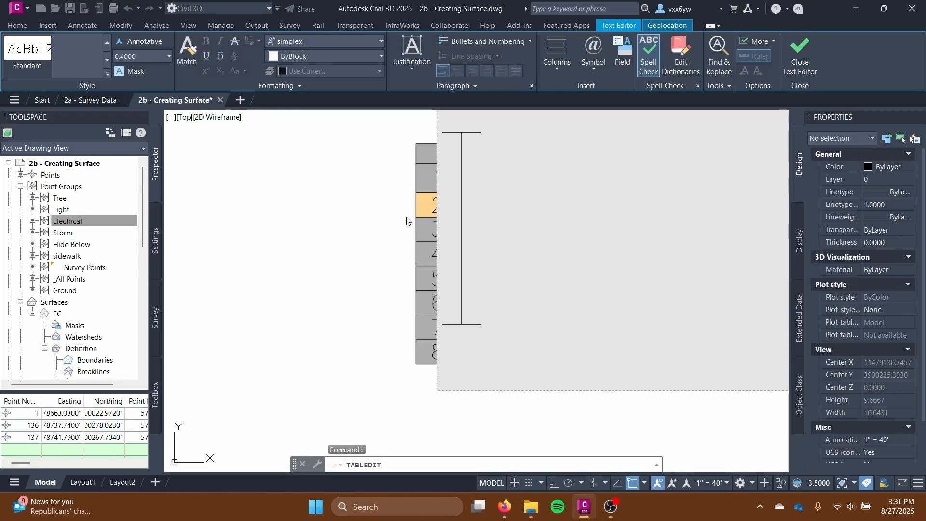
left_click(407, 221)
scroll(554, 275, "up", 2)
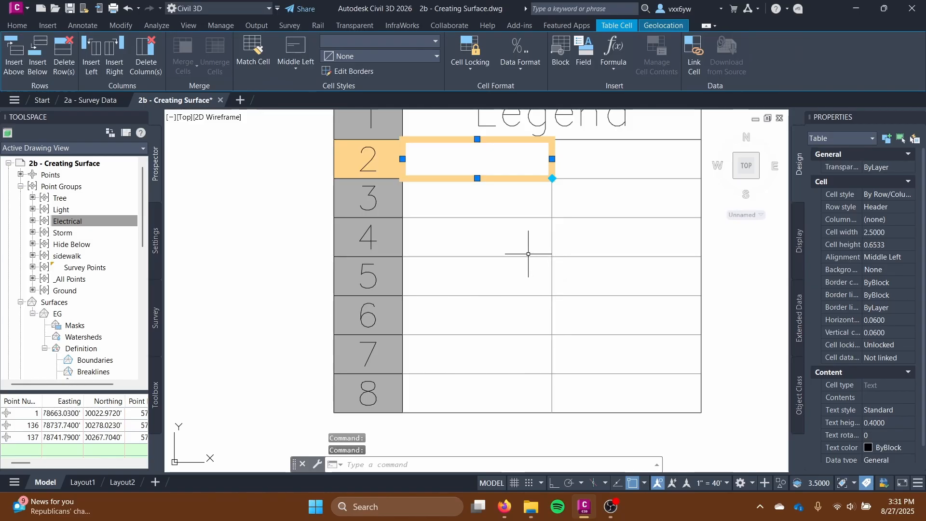
scroll(518, 271, "down", 4)
scroll(519, 271, "down", 4)
scroll(516, 265, "up", 10)
scroll(517, 265, "down", 6)
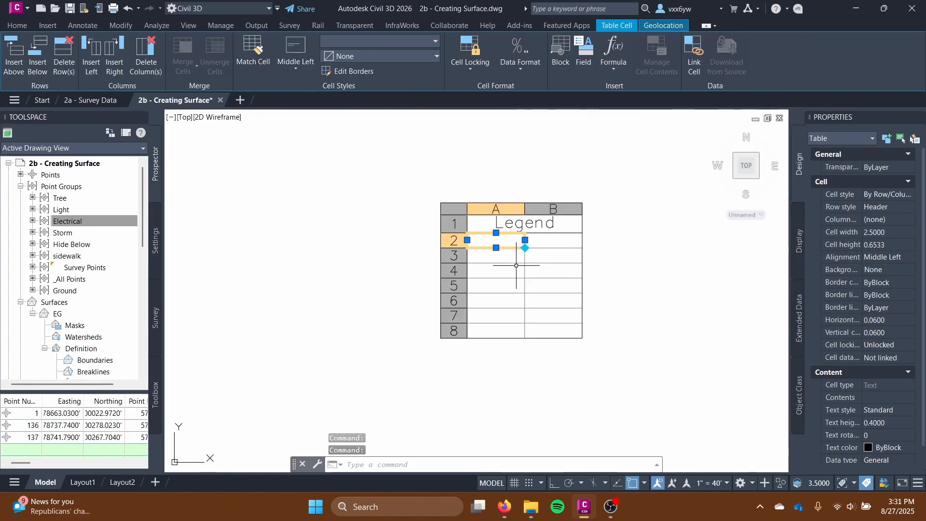
scroll(499, 235, "up", 6)
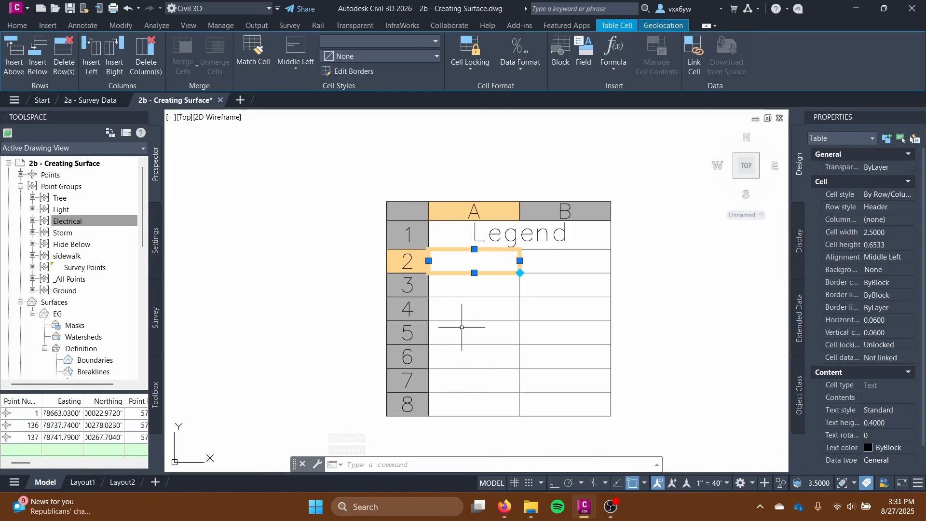
scroll(461, 327, "down", 5)
scroll(326, 258, "down", 5)
mouse_move(326, 258)
middle_mouse_down()
mouse_move(417, 277)
mouse_move(523, 321)
middle_mouse_up()
scroll(533, 322, "up", 8)
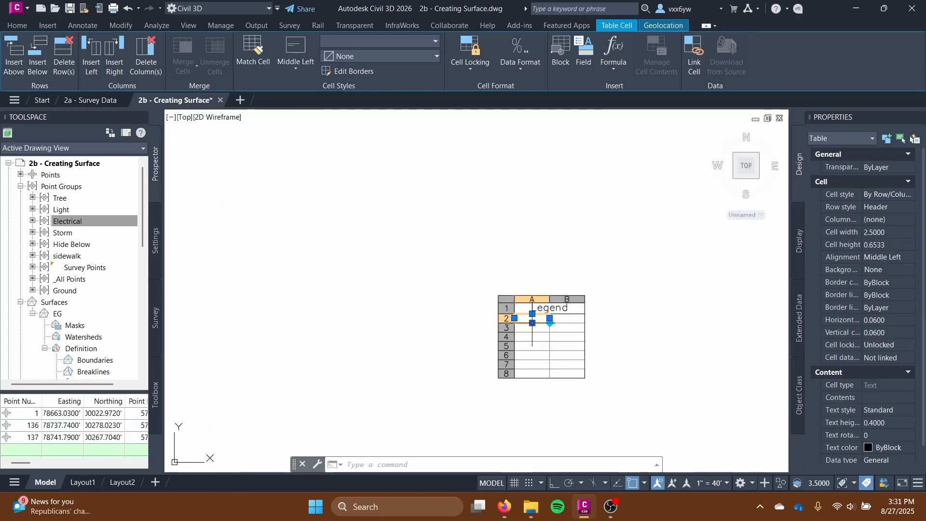
scroll(533, 322, "up", 10)
scroll(289, 294, "down", 4)
middle_click_drag(285, 287, 317, 250)
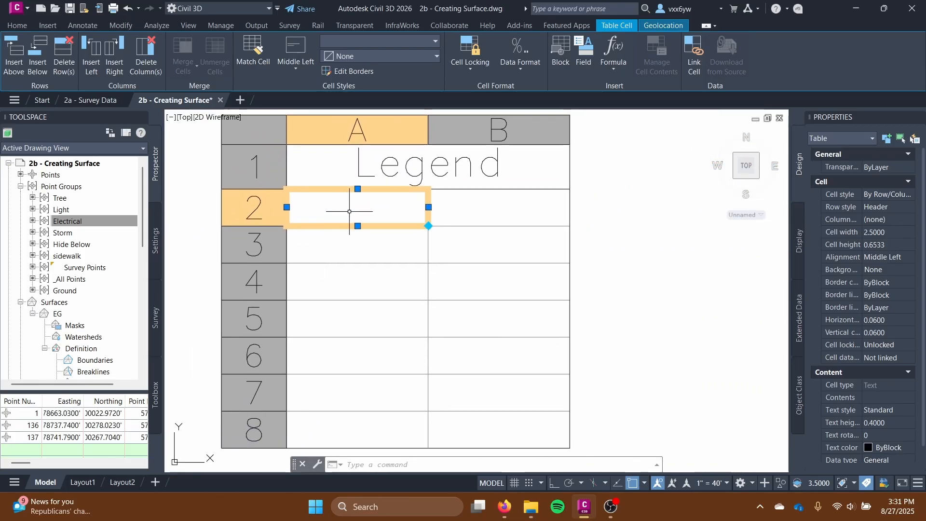
left_click(349, 211)
type("Gro")
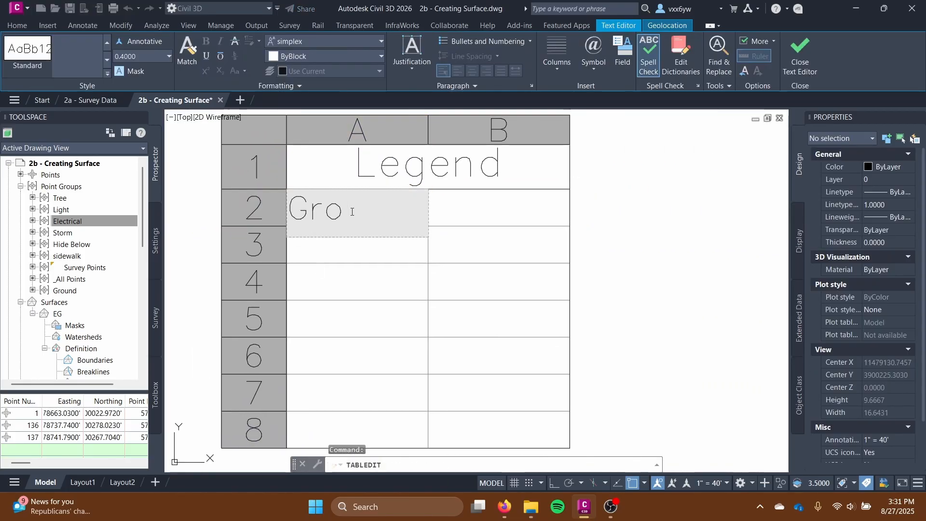
type("und")
key("Return")
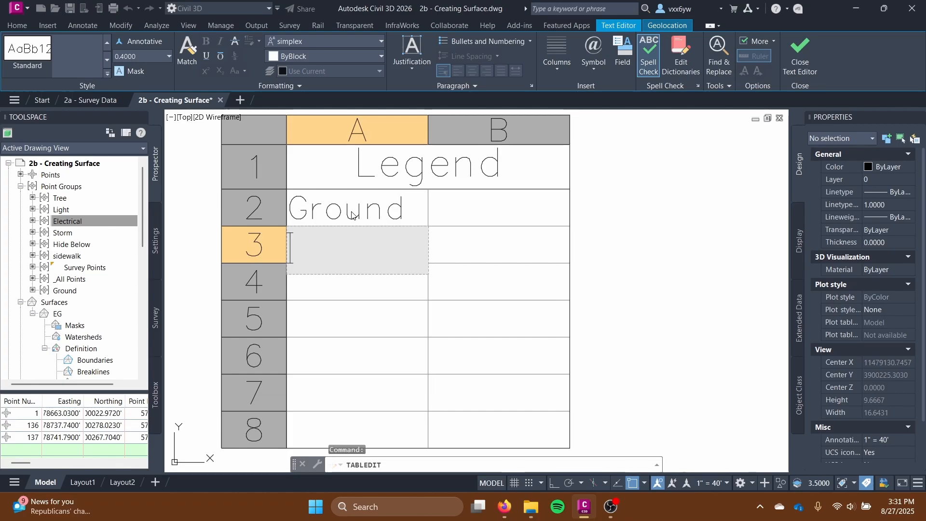
type("Sidew")
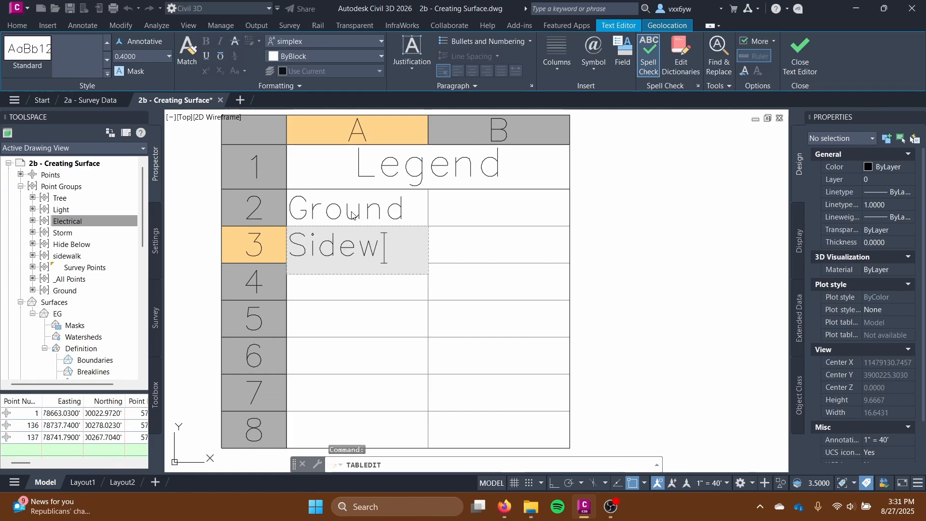
type("alk")
key("Return")
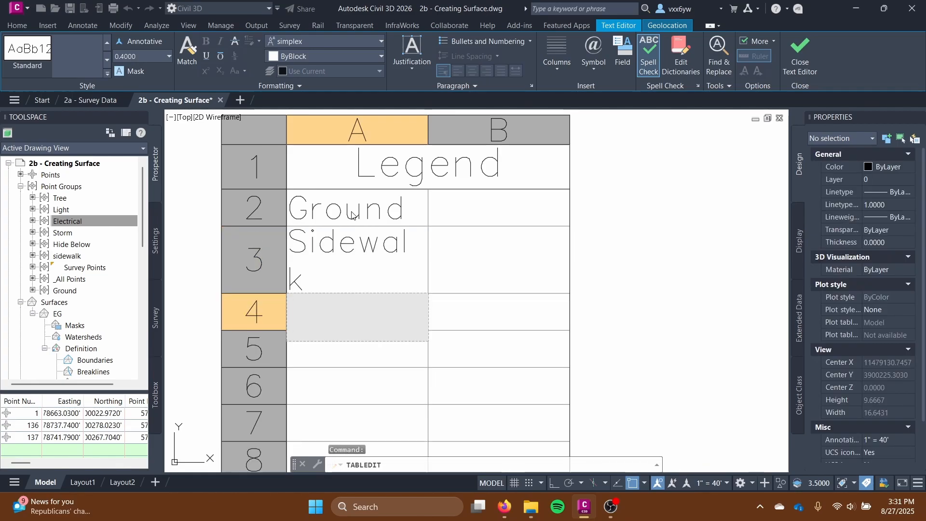
- Fill the following column A rows with "Storm", "Electrical", "Light" and "Tree", then finish editing the cells
type("Storm")
key("Return")
type("Electri")
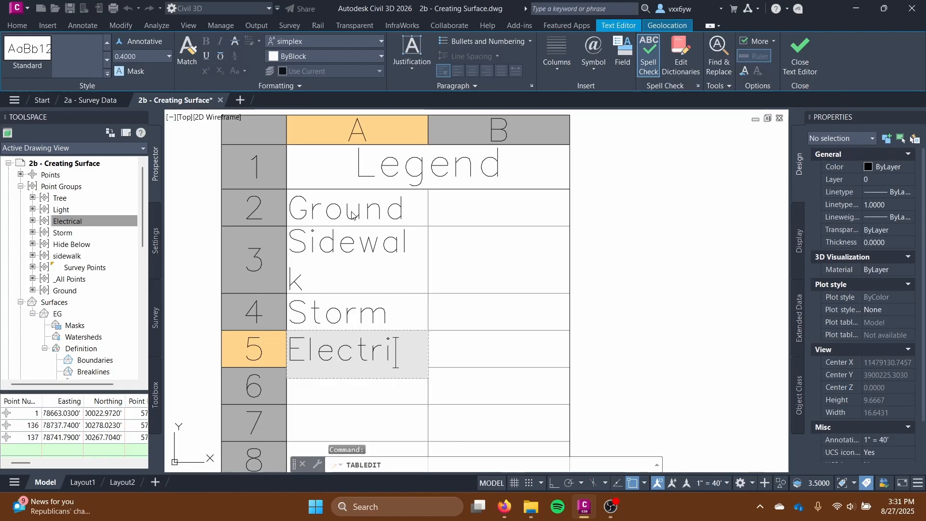
type("cal")
key("Return")
type("Light")
key("Return")
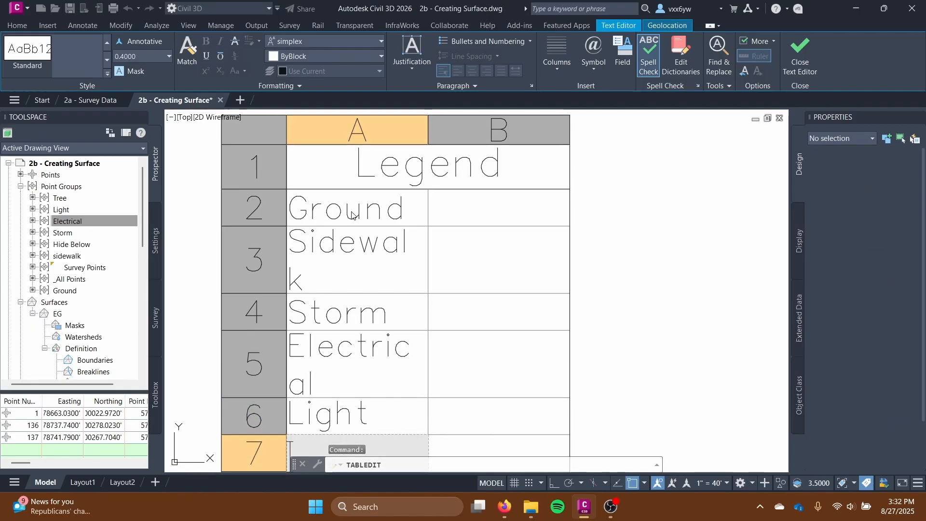
type("Tree")
key("Return")
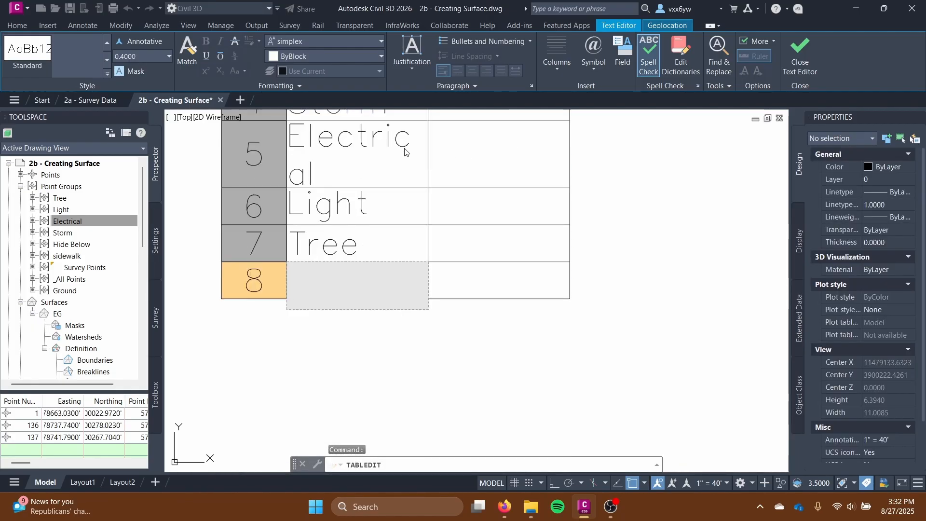
scroll(330, 311, "up", 2)
scroll(428, 291, "down", 4)
left_click(500, 285)
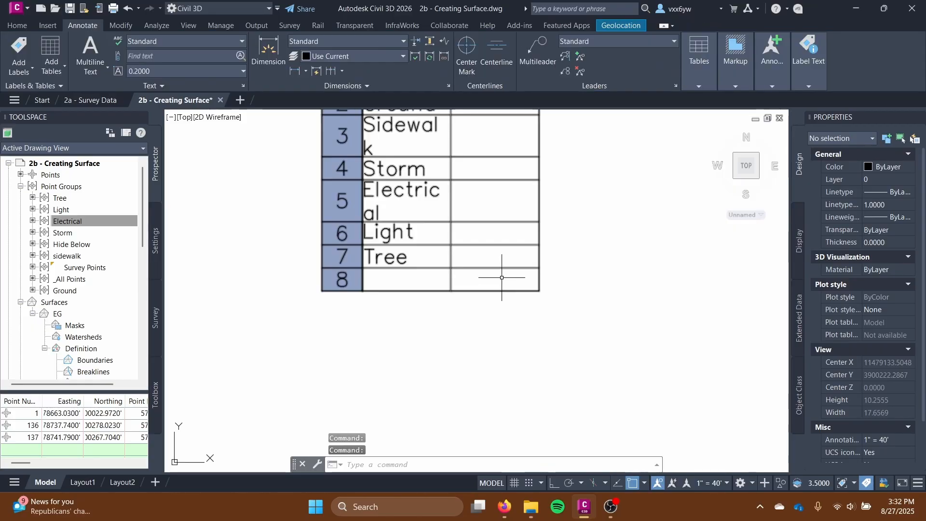
left_click(356, 280)
left_click(401, 277)
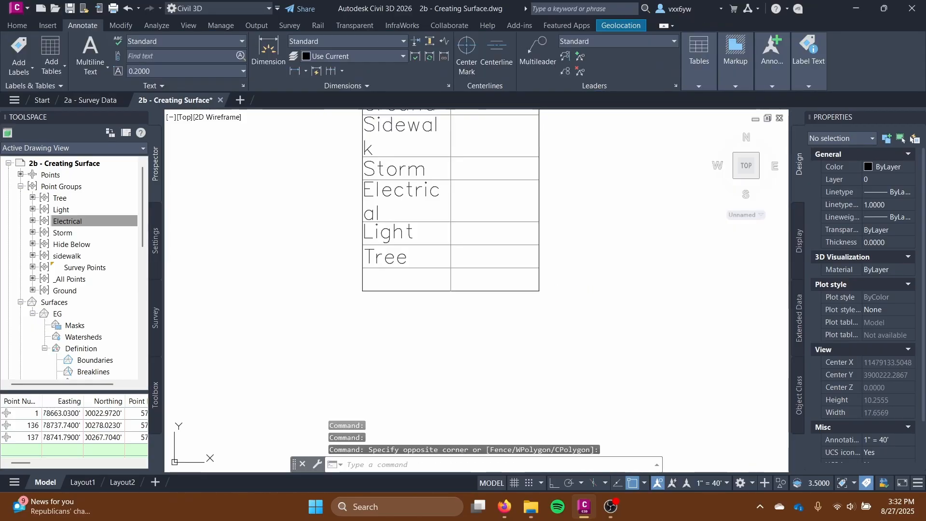
left_click(452, 271)
middle_click_drag(452, 275, 438, 324)
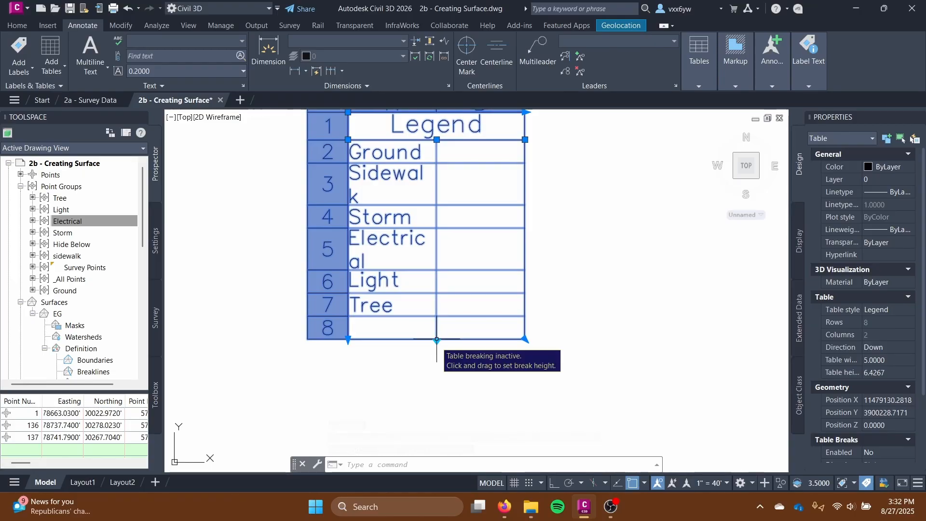
left_click(262, 60)
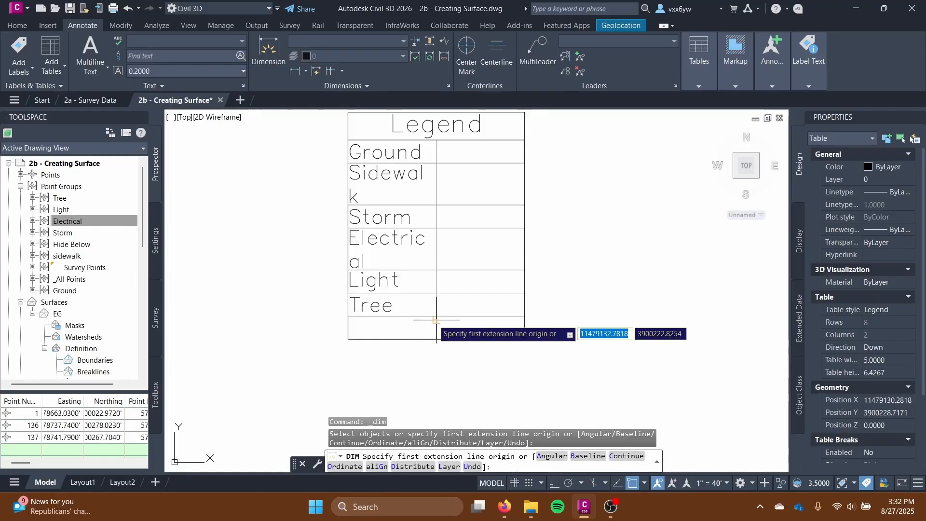
key("Escape")
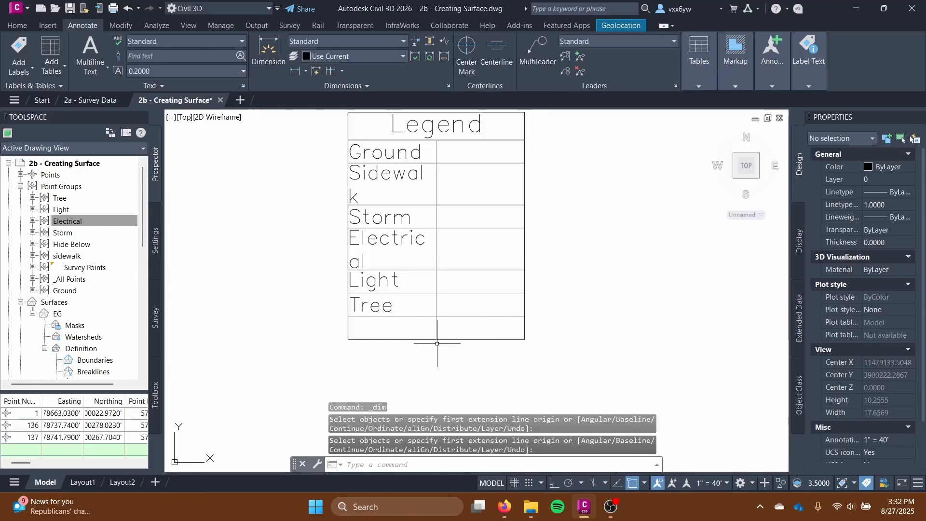
- Set the legend table's break height just below the Tree row, splitting off the empty last row
left_click(435, 340)
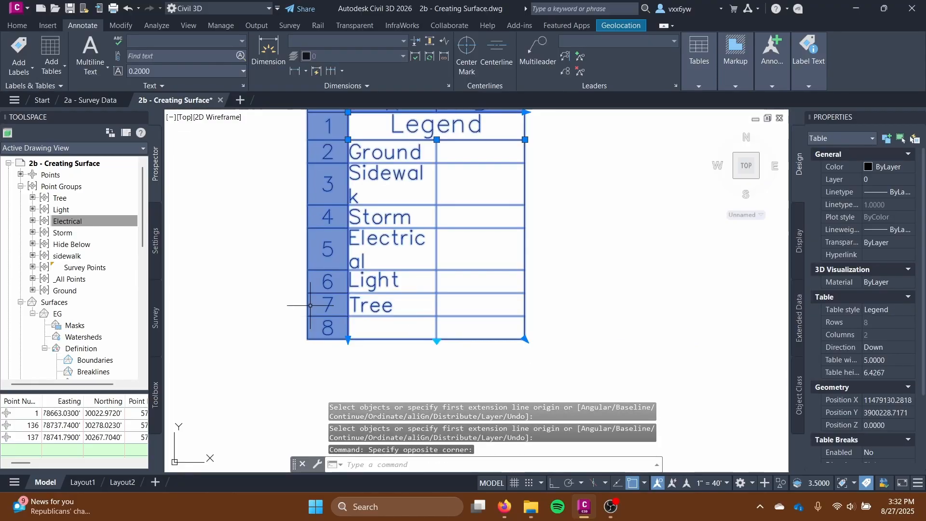
left_click(436, 339)
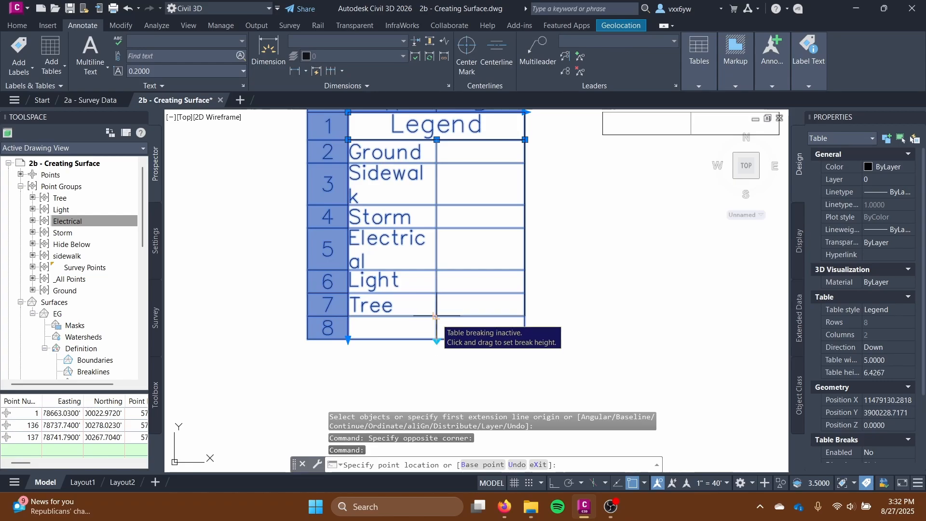
scroll(436, 316, "down", 2)
key("Escape")
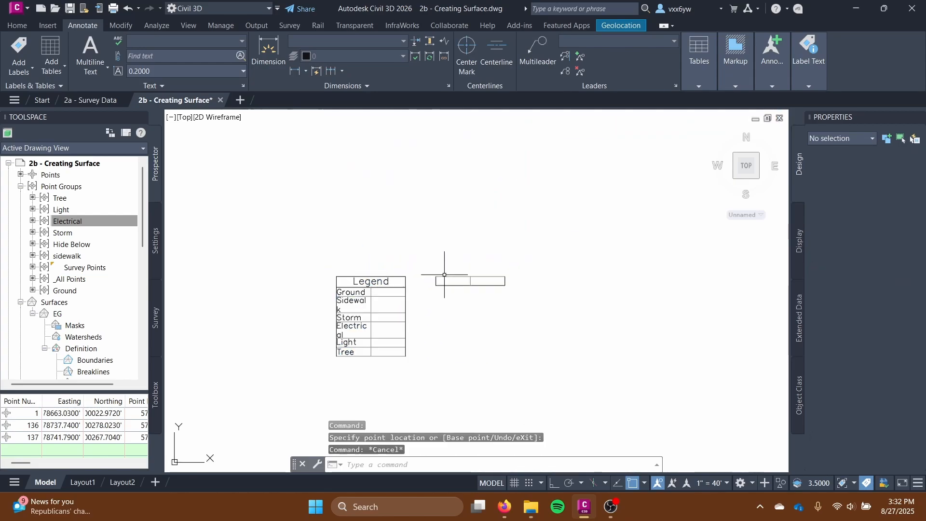
- Delete the empty row 8 from the legend table and clear the selection
scroll(417, 304, "up", 6)
left_click(418, 304)
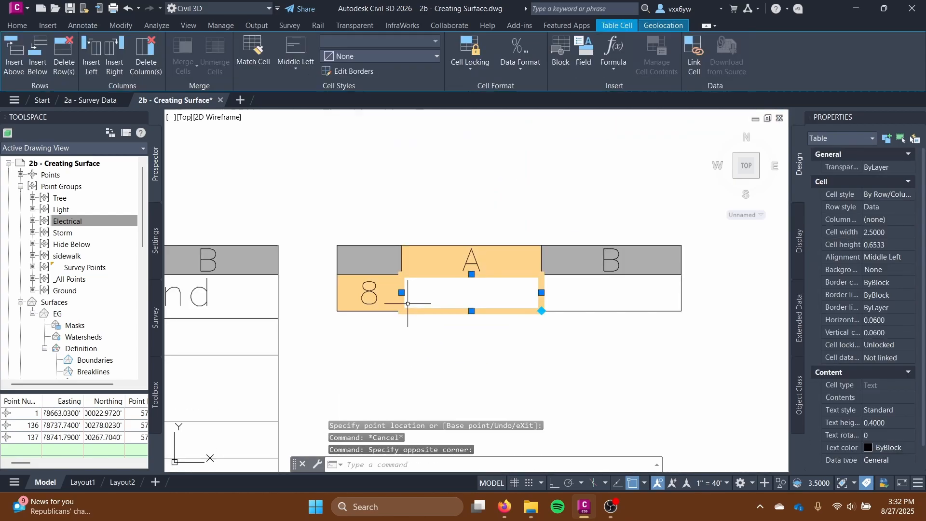
left_click(377, 293)
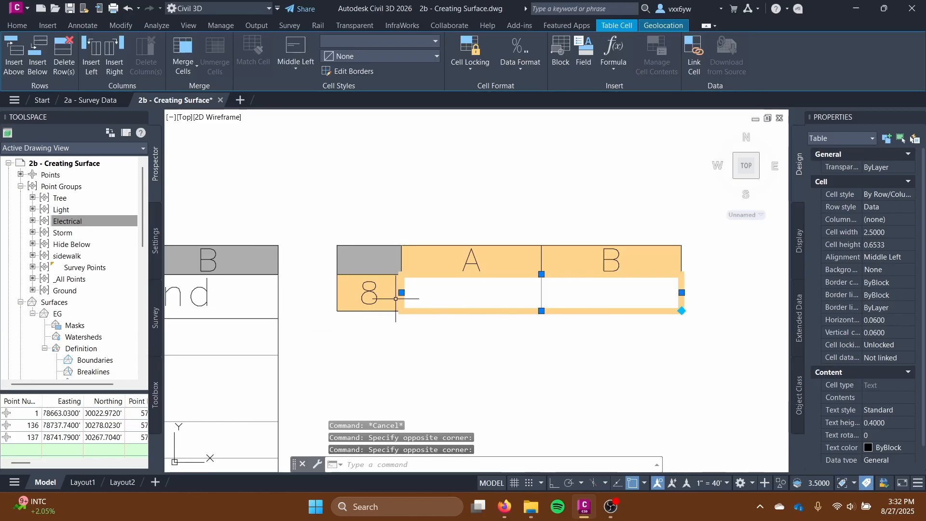
left_click(63, 54)
scroll(337, 315, "down", 3)
key("Escape")
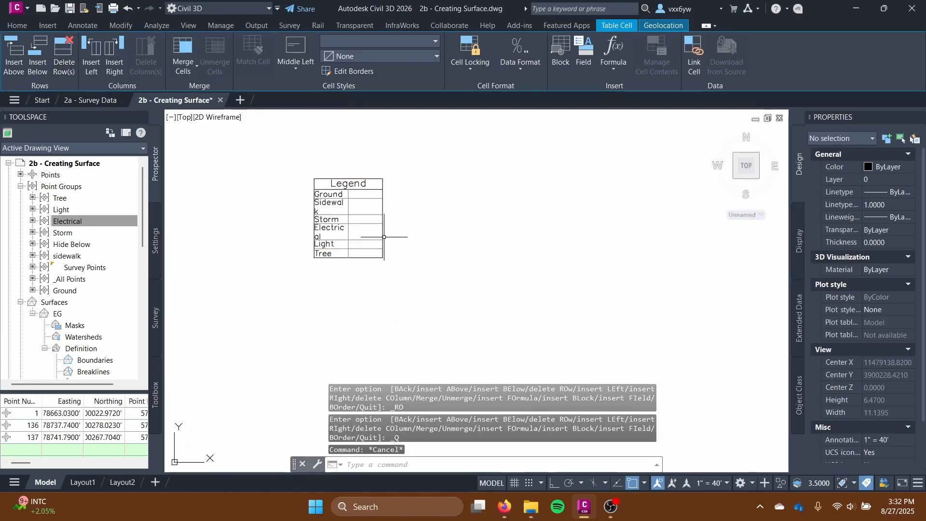
scroll(383, 270, "up", 5)
left_click(383, 293)
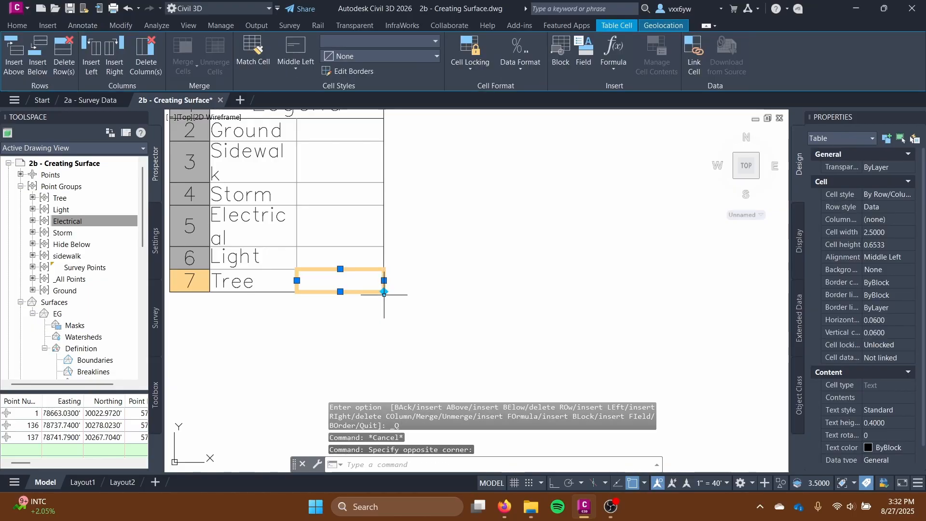
key("Escape")
middle_click_drag(303, 290, 329, 332)
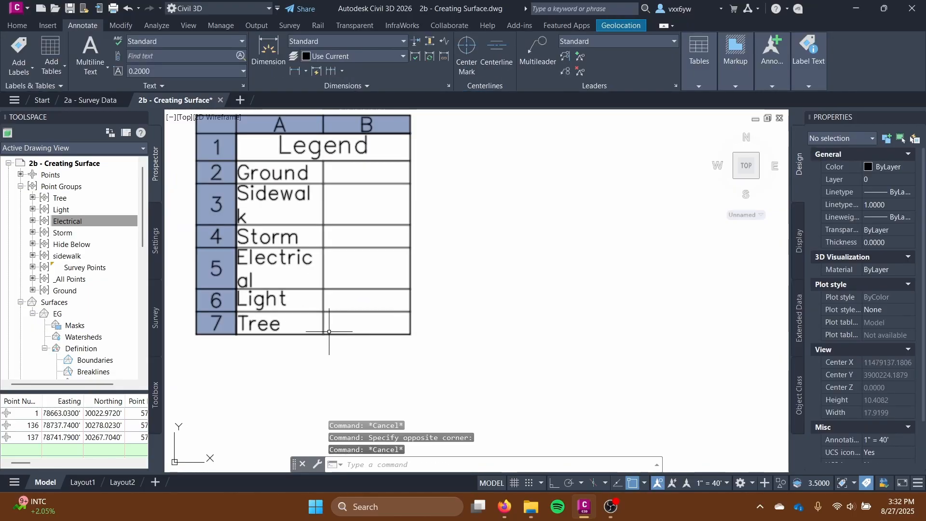
left_click_drag(331, 333, 333, 333)
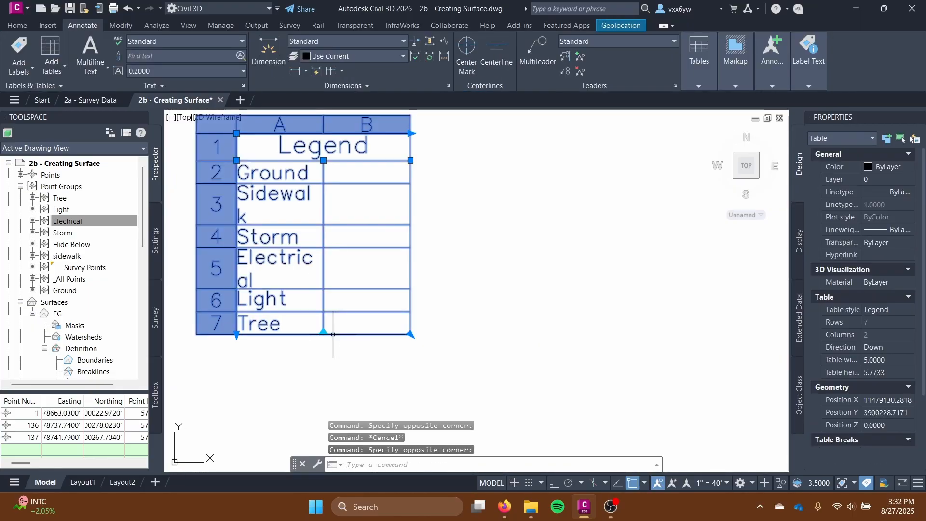
left_click(411, 333)
scroll(461, 358, "down", 2)
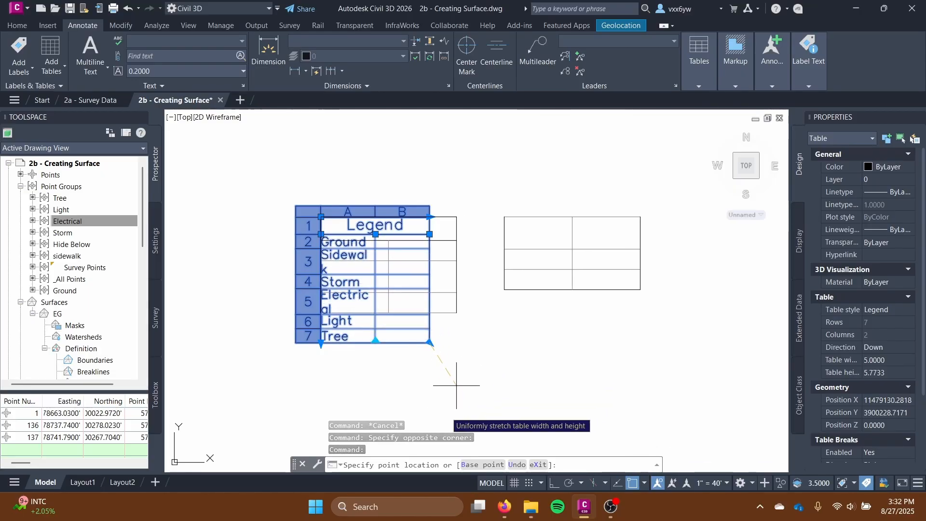
key("Escape")
- Scale the legend table up to about 337 wide by 389 high, using a base point near its lower-left corner
scroll(360, 305, "down", 2)
middle_click_drag(362, 306, 453, 282)
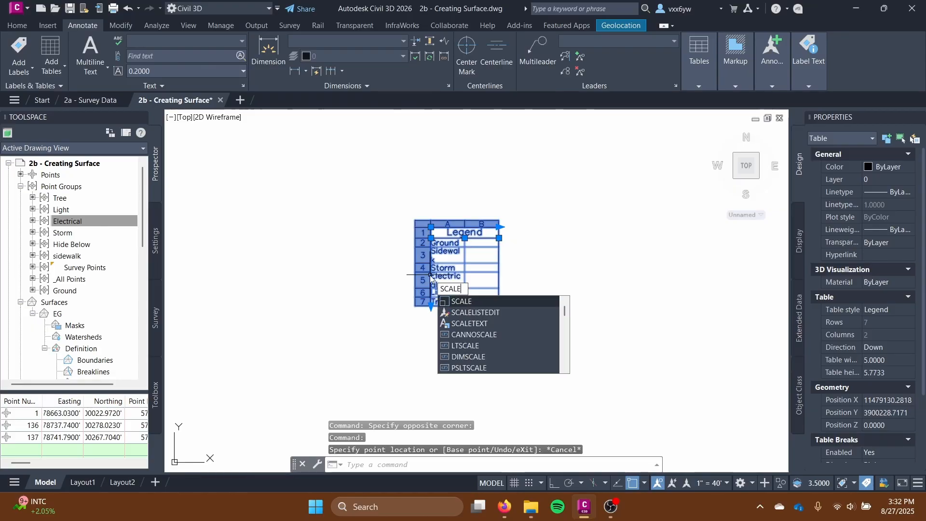
key("Return")
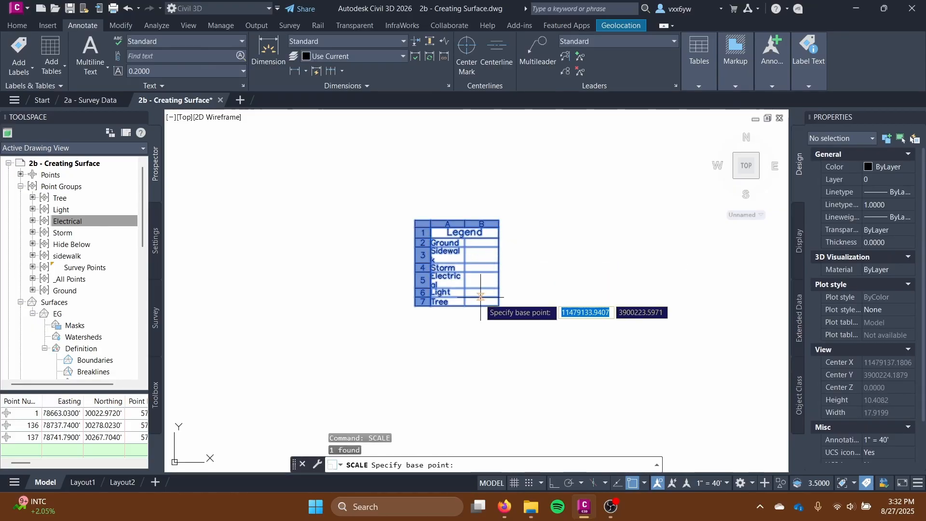
left_click(410, 306)
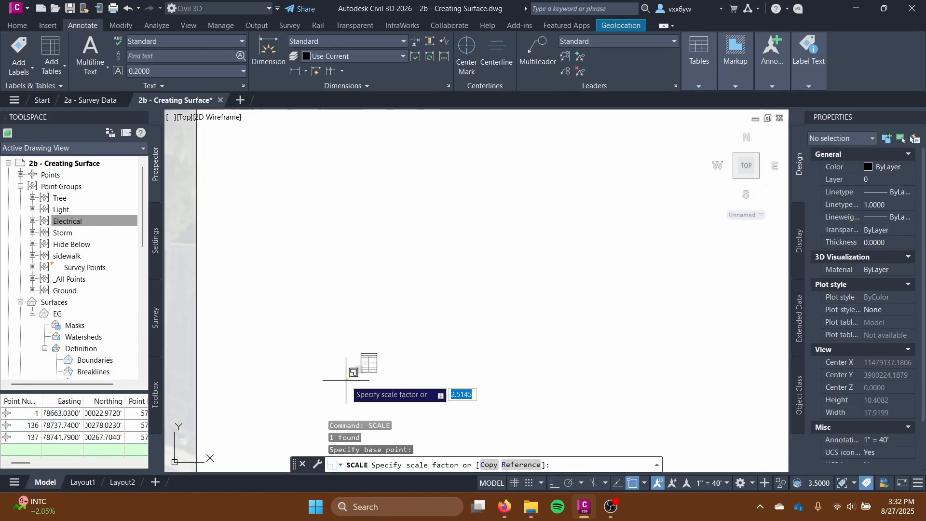
scroll(342, 382, "down", 2)
middle_click_drag(342, 382, 531, 271)
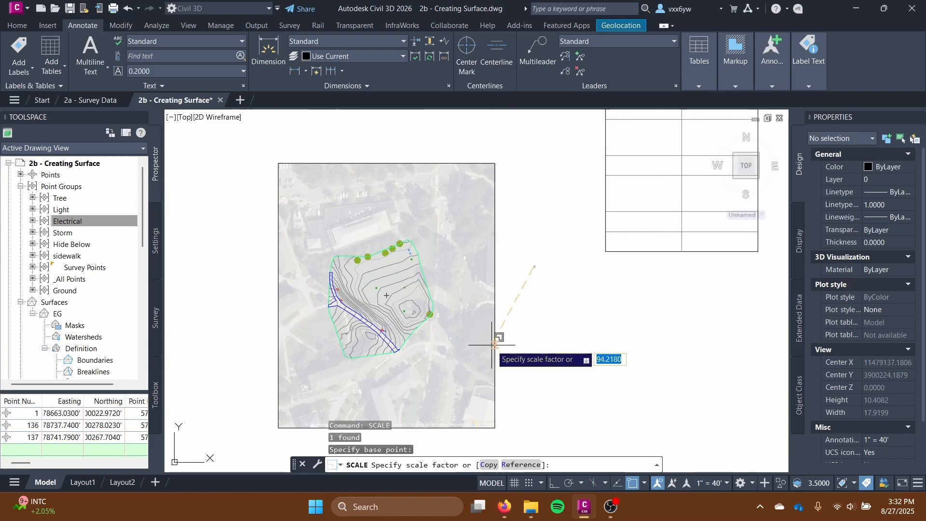
left_click(505, 309)
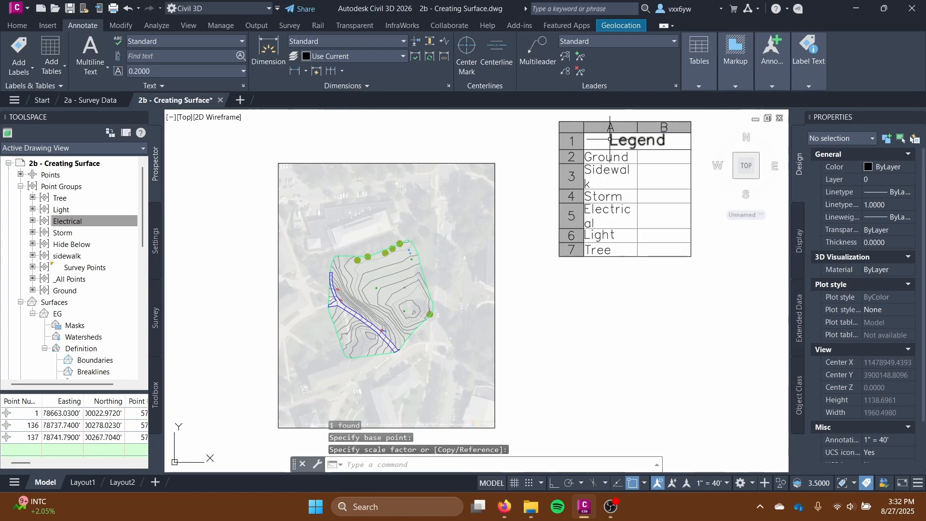
- Move the enlarged legend table down and closer to the aerial image, beside the image's east edge
left_click(617, 151)
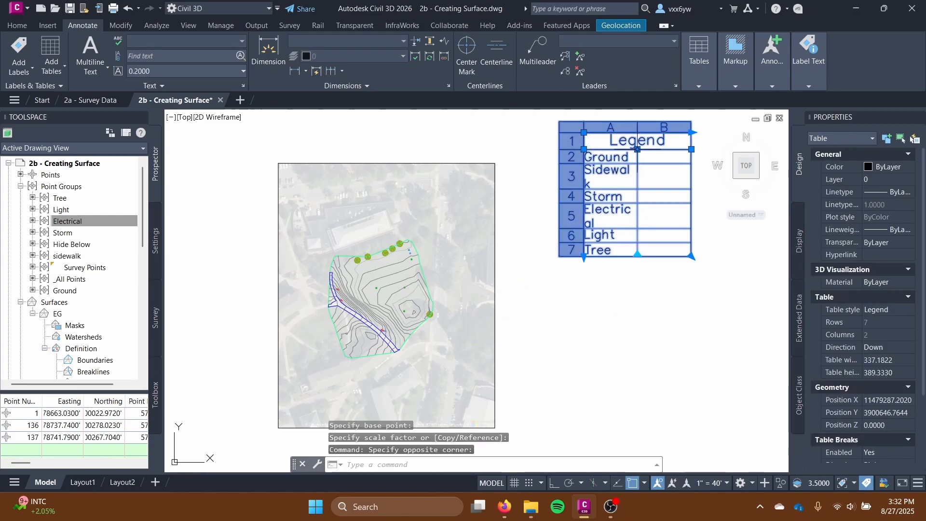
right_click(638, 165)
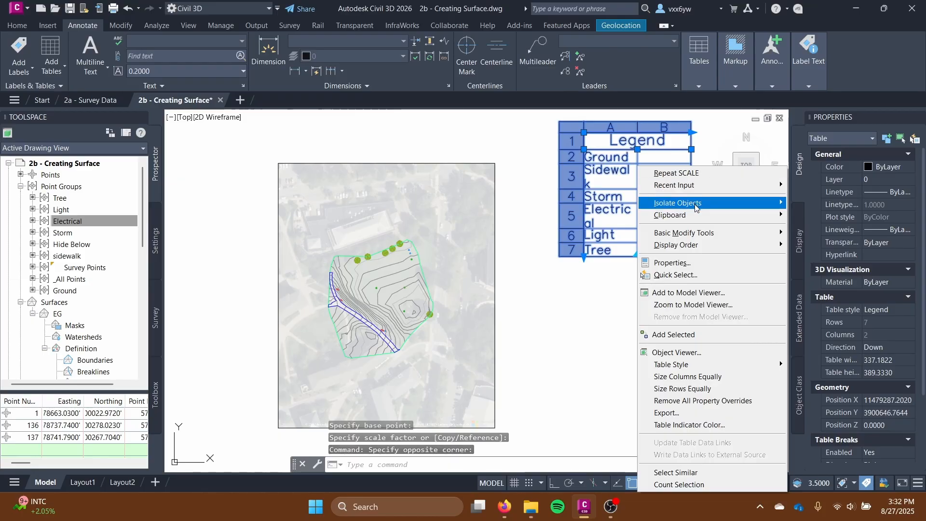
mouse_move(699, 232)
left_click(810, 232)
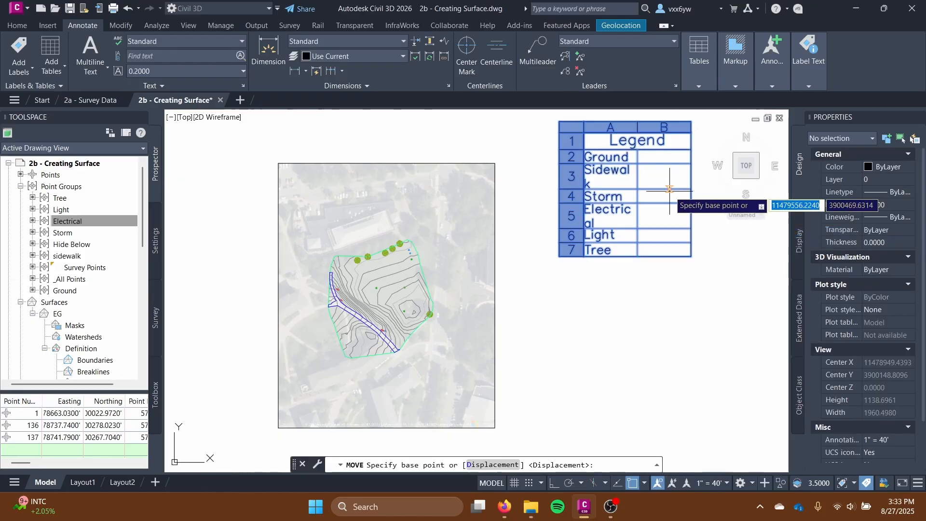
left_click(669, 189)
left_click(643, 266)
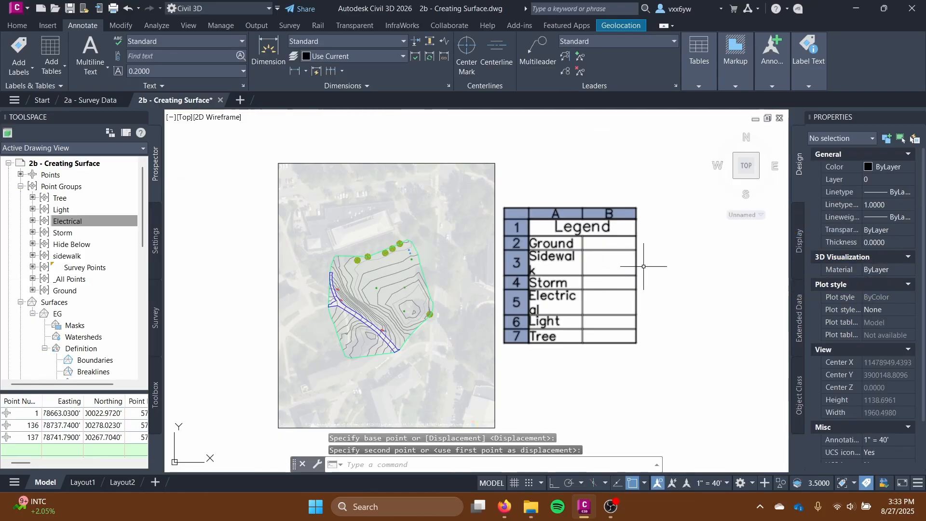
- Try to adjust the legend table from the grip at the base of its column divider, then clear the selection
scroll(561, 275, "up", 5)
scroll(490, 265, "down", 2)
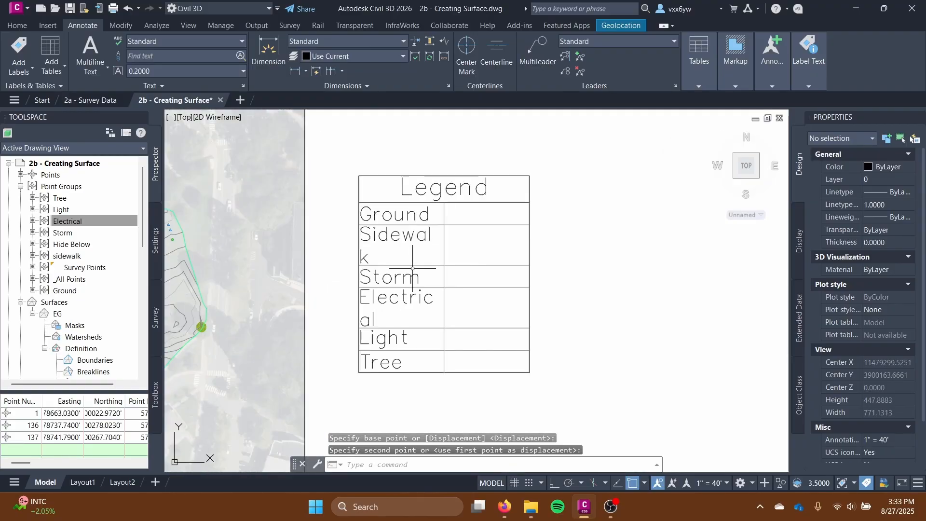
left_click(412, 268)
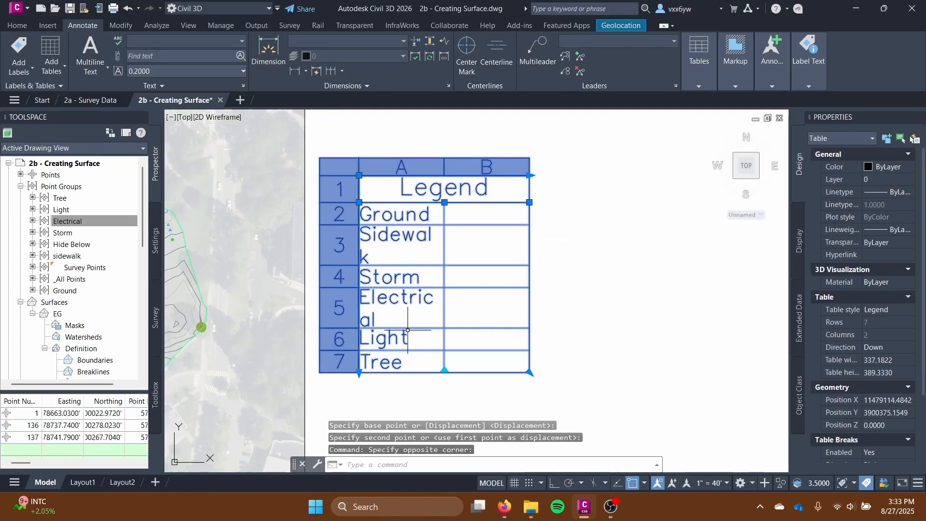
left_click(444, 372)
left_click(466, 370)
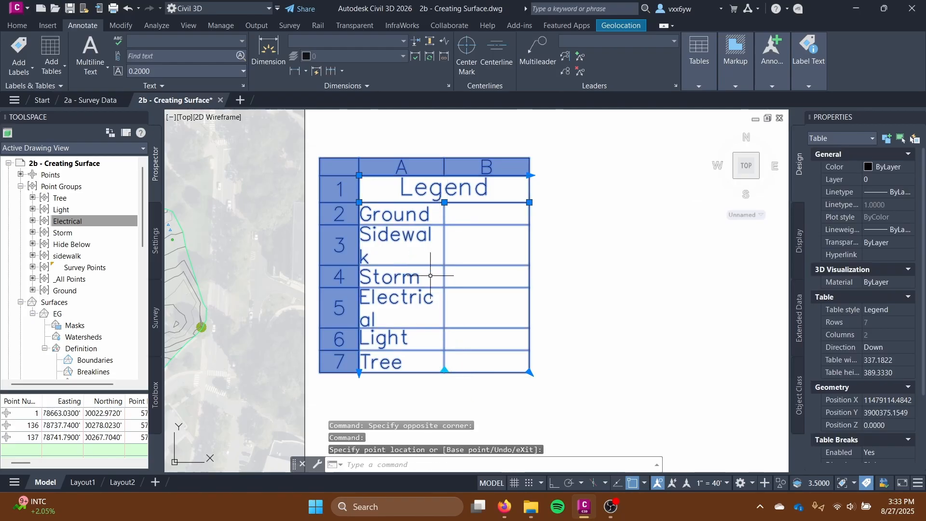
scroll(430, 275, "up", 3)
key("Escape")
- Widen column A of the legend table to about 198 so that "Sidewalk" and "Electrical" each fit on one line
left_click(377, 172)
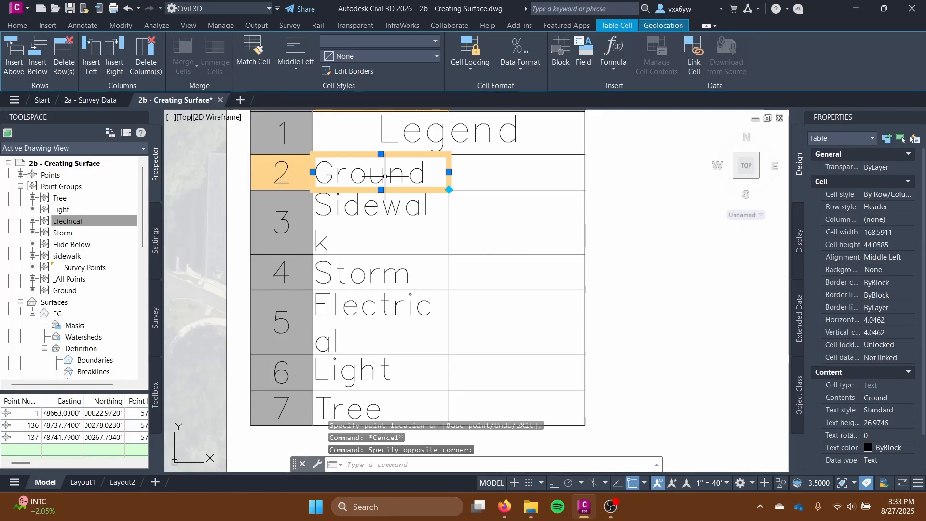
left_click(448, 172)
left_click(472, 169)
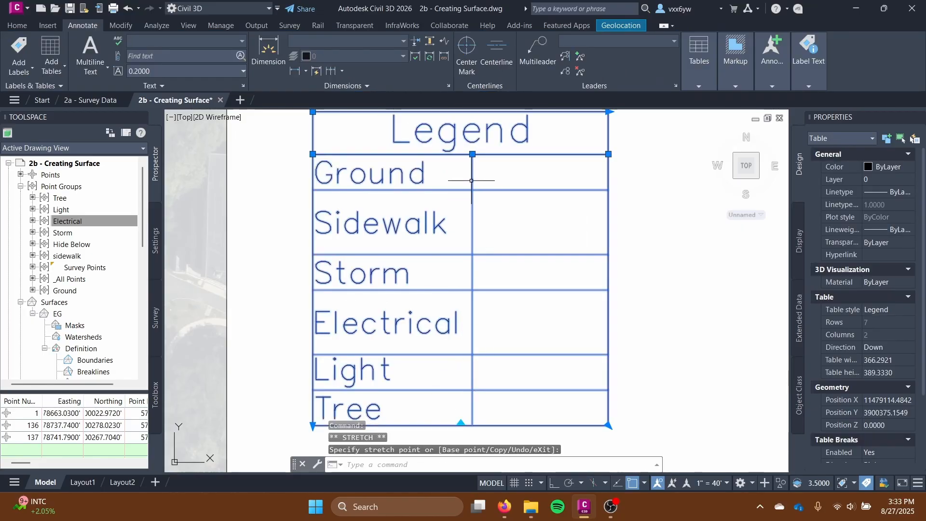
- Widen the legend table to about 429 and shift its column divider back to just past "Electrical", enlarging column B
left_click(454, 179)
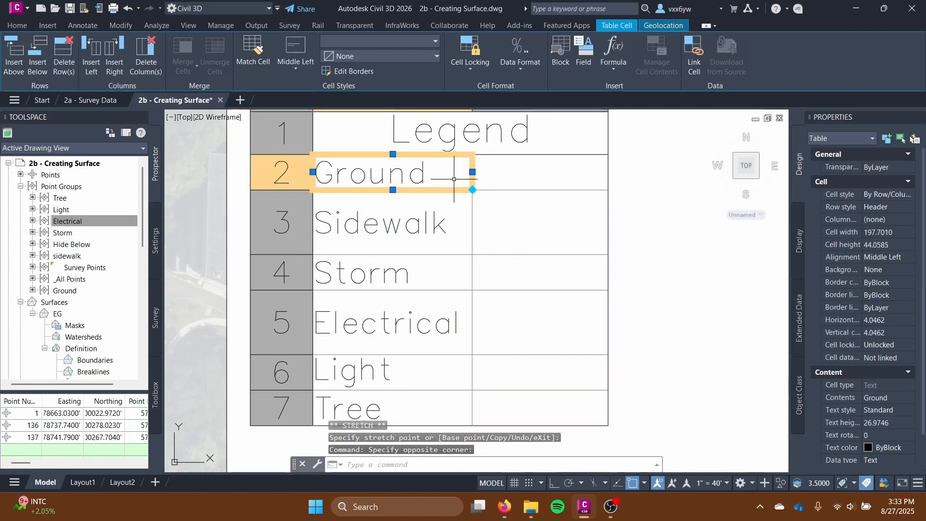
left_click(523, 169)
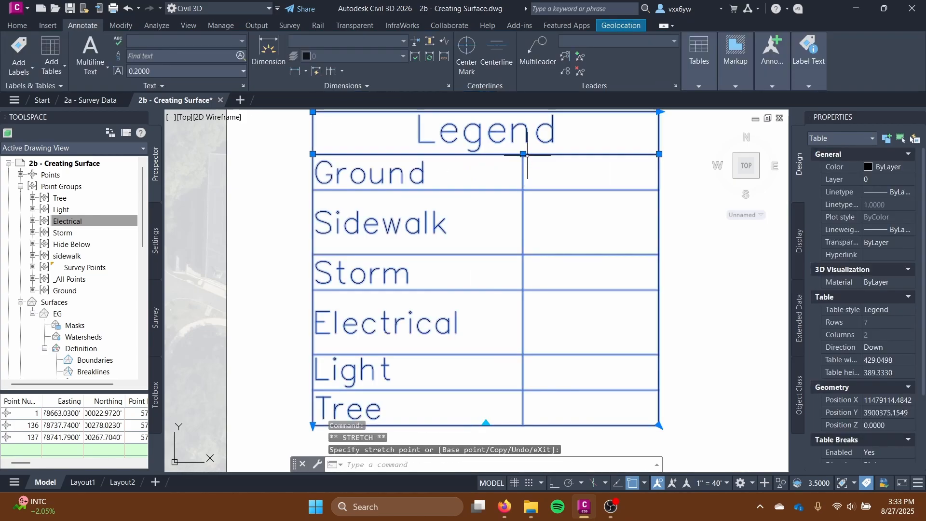
left_click(484, 160)
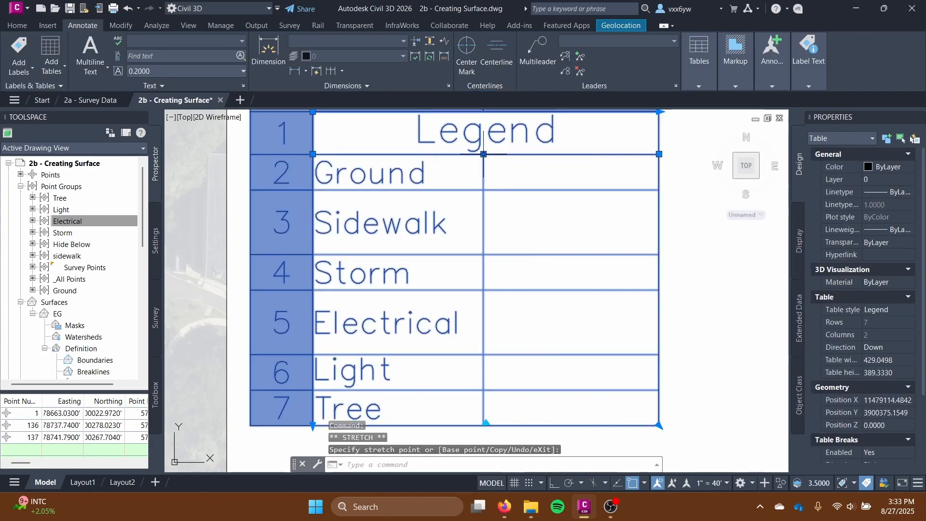
key("Escape")
scroll(502, 185, "down", 4)
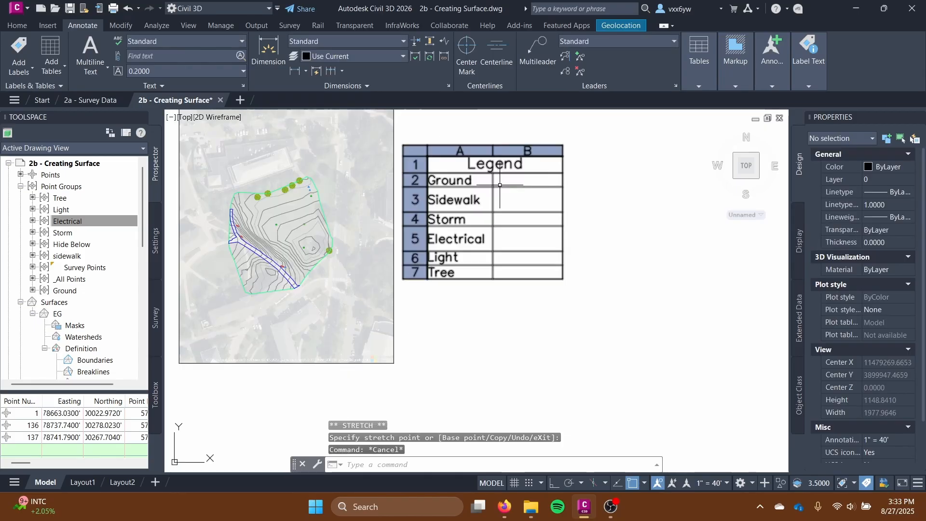
- Open the point creation tools, move them clear of the edge, and start manual point creation for the legend symbols
scroll(477, 200, "up", 3)
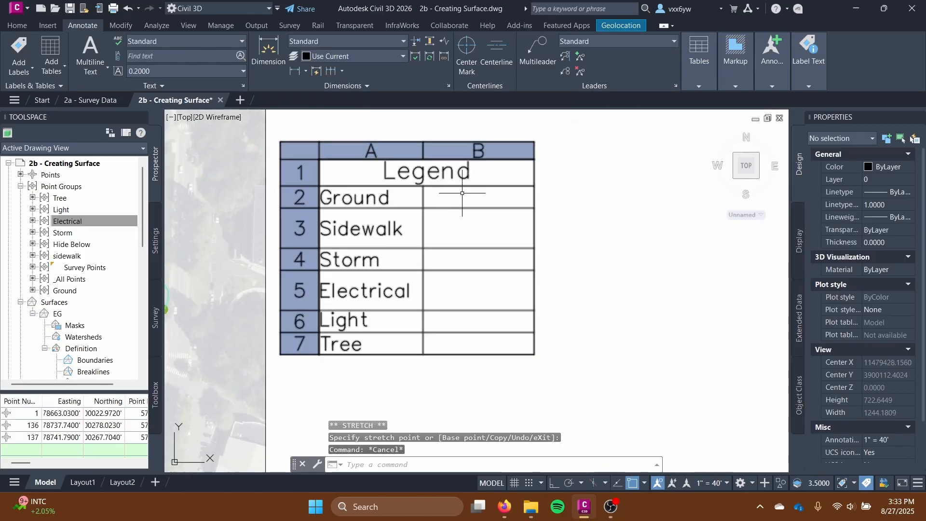
scroll(464, 274, "down", 6)
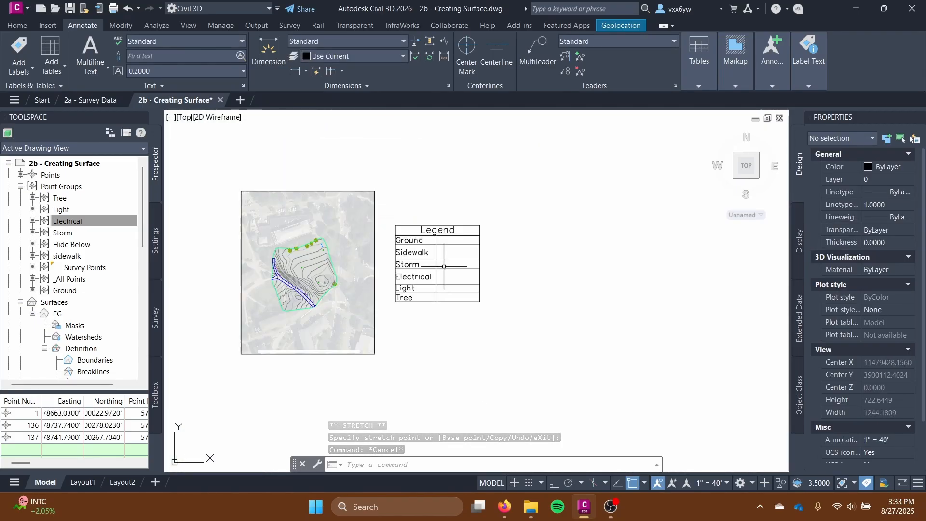
middle_click_drag(441, 268, 455, 275)
scroll(362, 289, "up", 9)
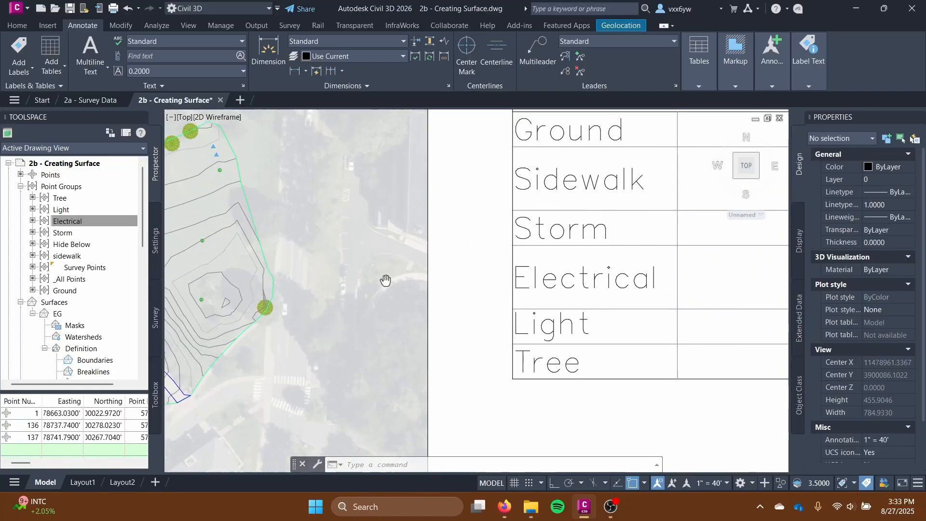
mouse_move(314, 282)
middle_mouse_down()
mouse_move(238, 313)
mouse_move(296, 323)
middle_mouse_up()
left_click(17, 25)
left_click(186, 42)
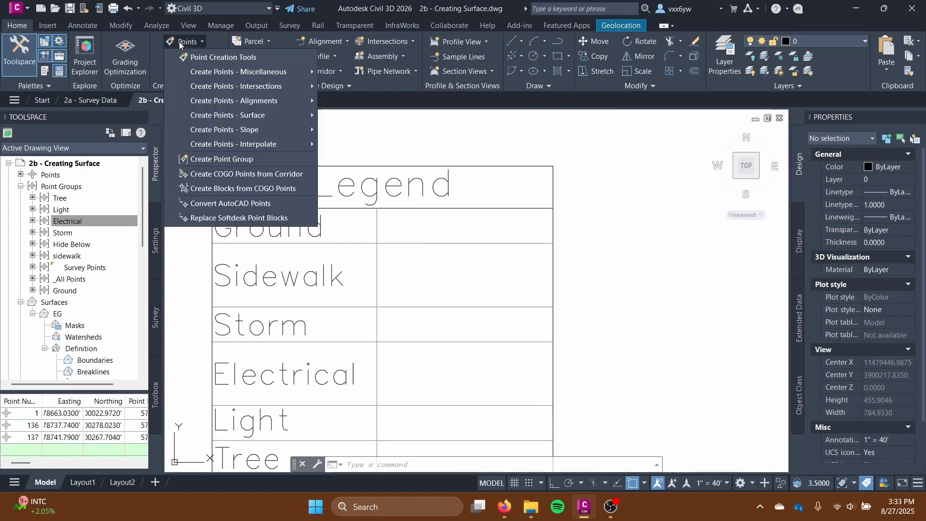
left_click(225, 57)
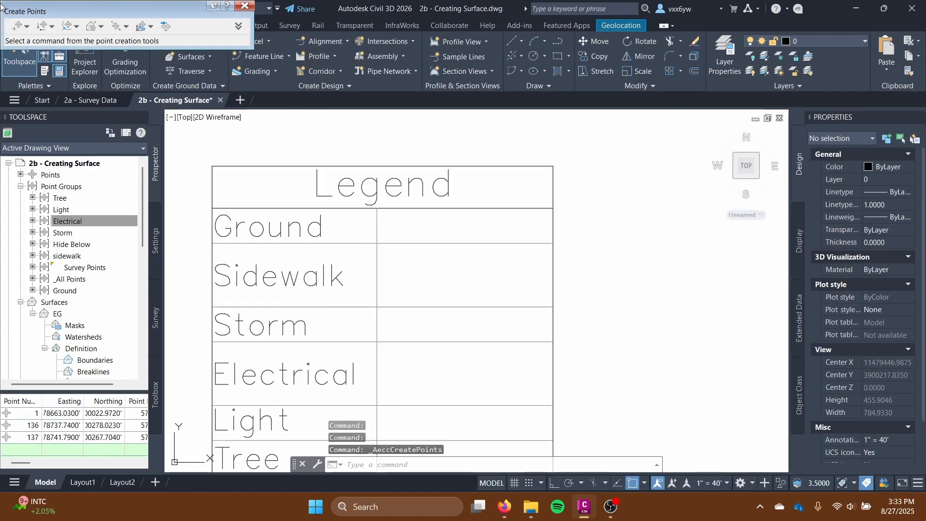
left_click_drag(64, 27, 178, 80)
left_click(174, 96)
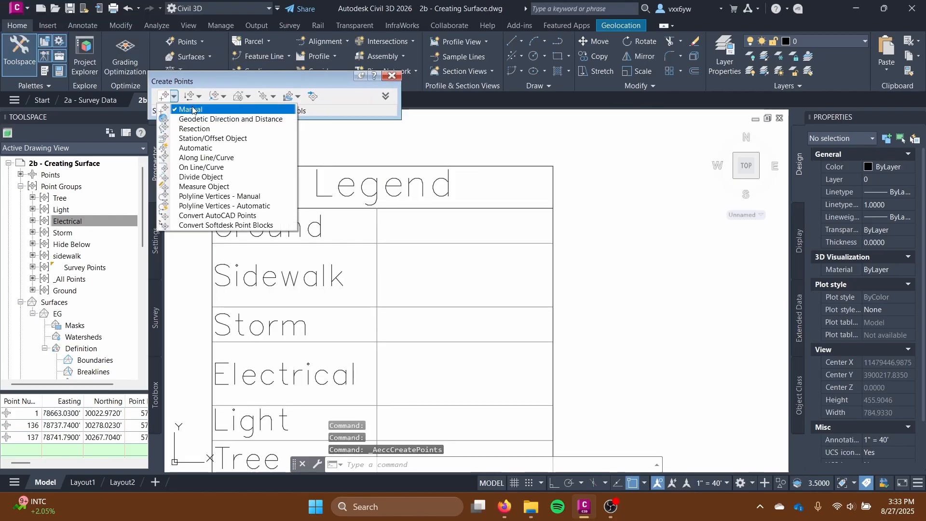
left_click(193, 107)
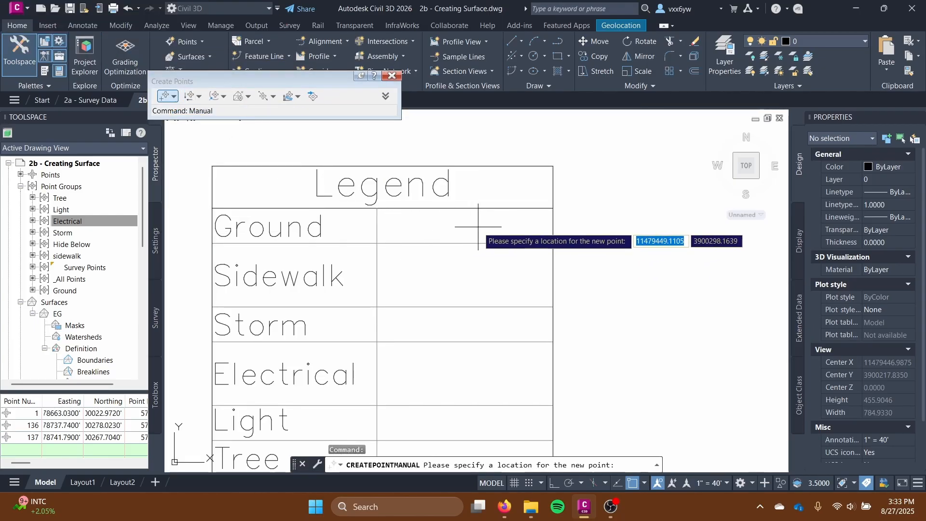
- Turn object snap off and place a point in the Ground row's empty cell, described as "ground" with no elevation
left_click(634, 484)
scroll(424, 241, "down", 3)
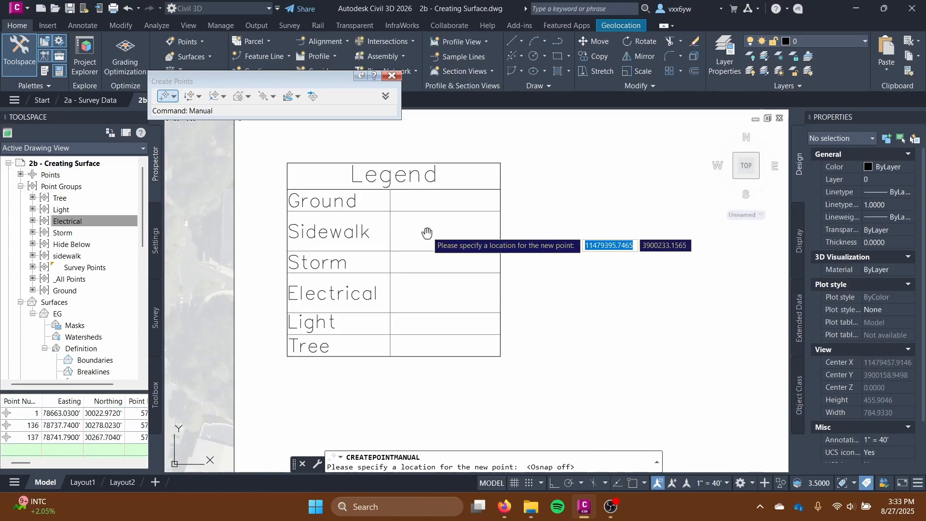
left_click(447, 212)
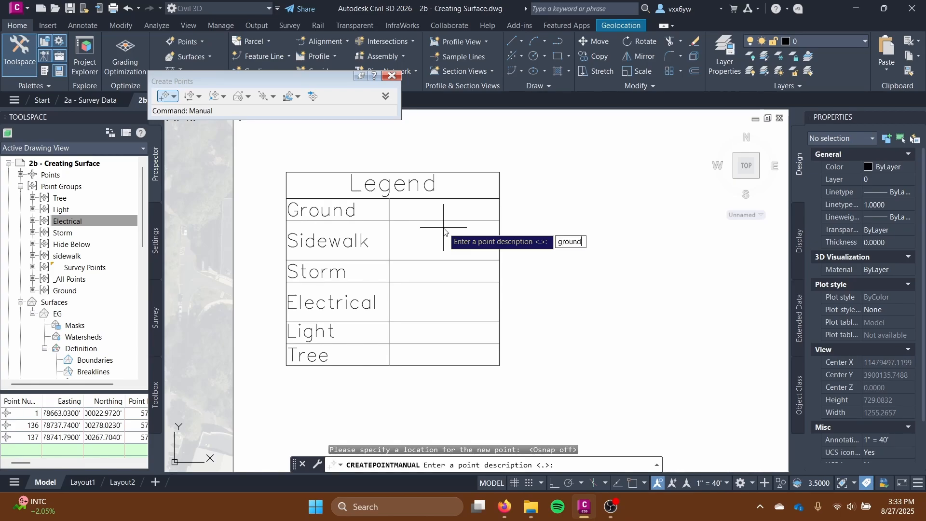
type("ground")
key("Return")
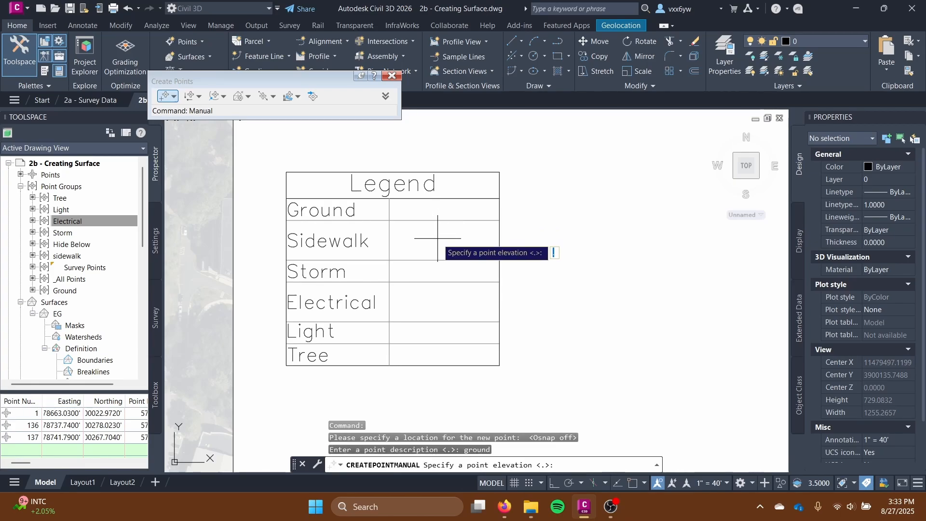
key("Return")
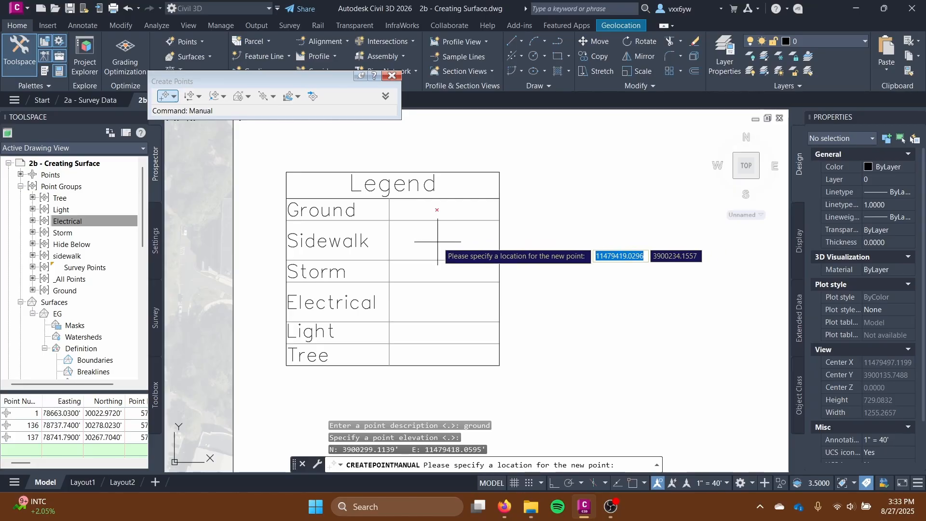
- Place a point in the Sidewalk row's empty cell, described as "sidewalk" with no elevation
left_click(437, 242)
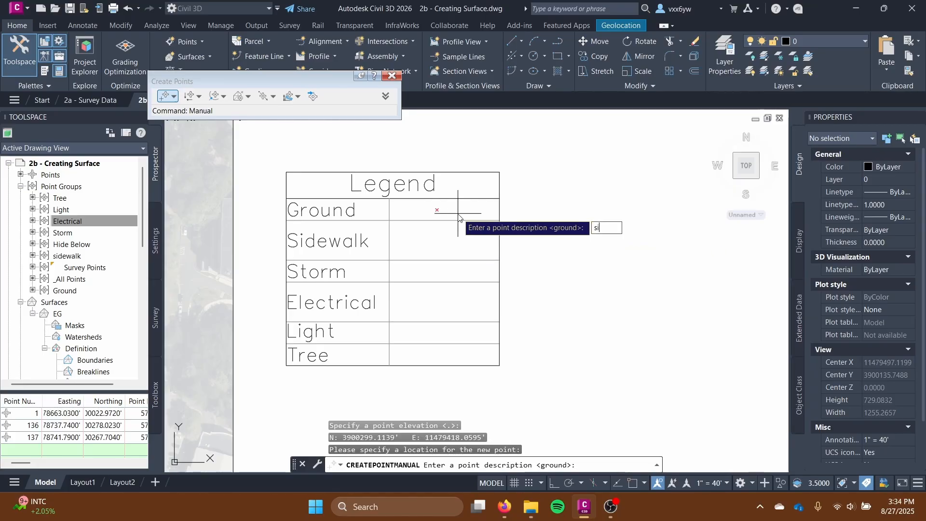
type("sidewalk")
key("Return")
key("Return")
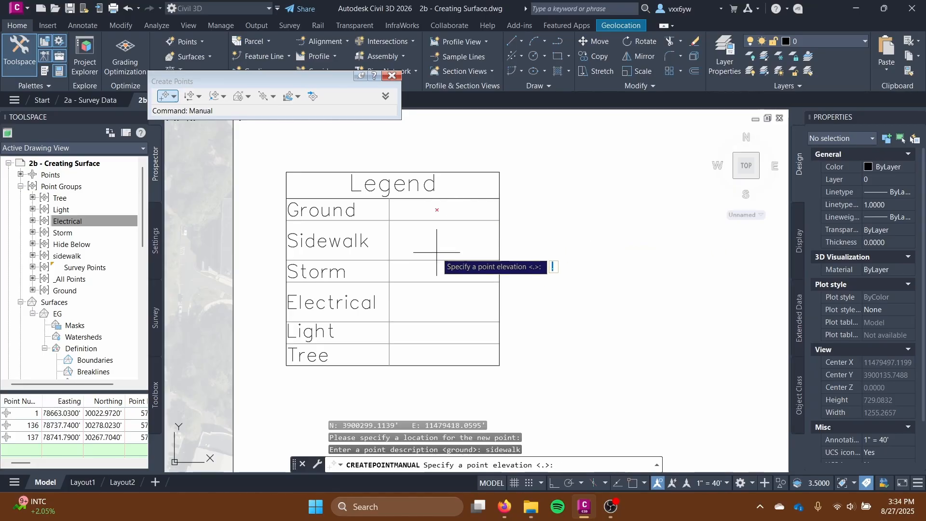
- Place a point in the Storm row's empty cell, described as "storm" with no elevation
left_click(439, 271)
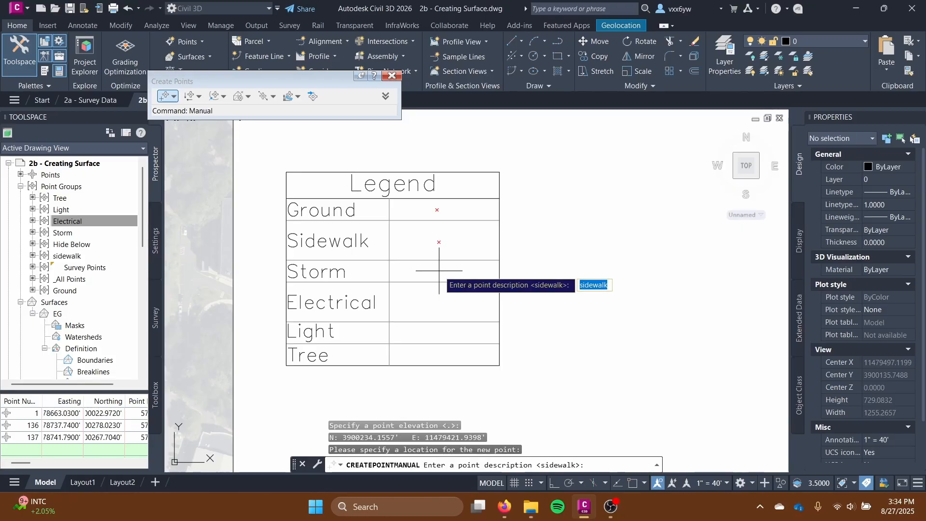
type("storm")
key("Return")
key("Return")
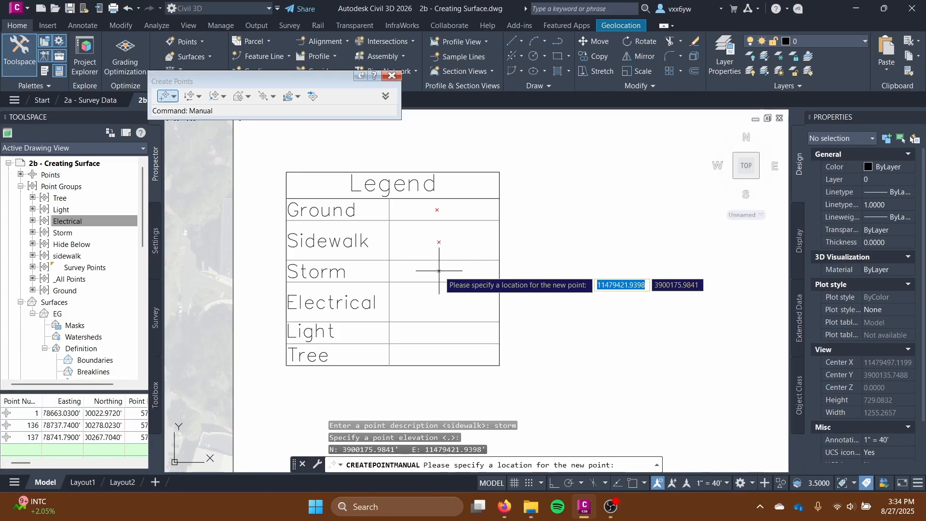
- Place a point in the Electrical row's empty cell, described as "electrical" with no elevation
left_click(438, 304)
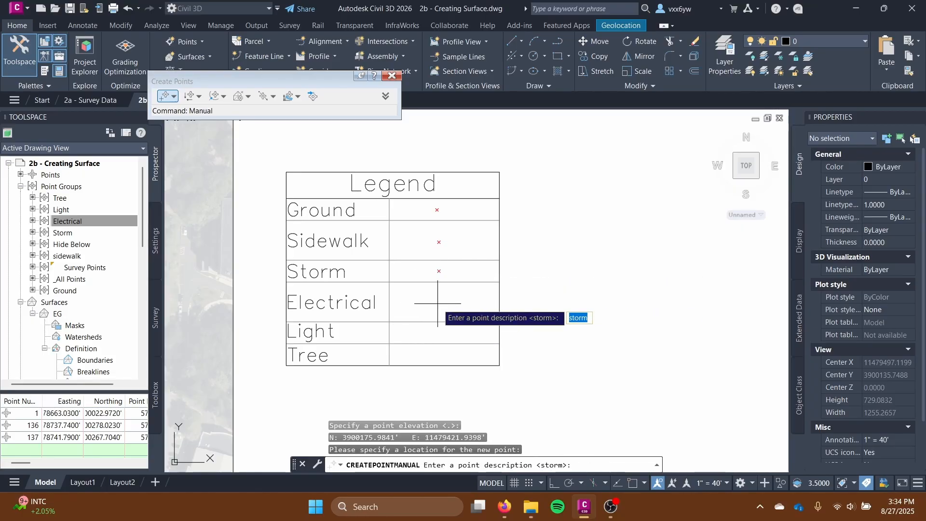
type("electrical")
key("Return")
key("Return")
- Place points described as "light" and "tree" in the Light and Tree rows' empty cells, without elevations, and end point creation
left_click(438, 332)
type("light")
key("Return")
key("Return")
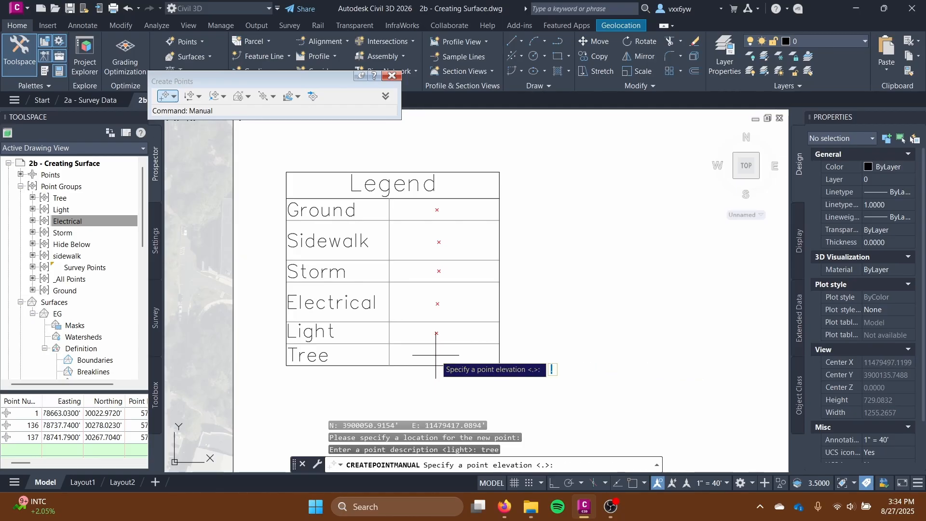
key("Escape")
key("Escape")
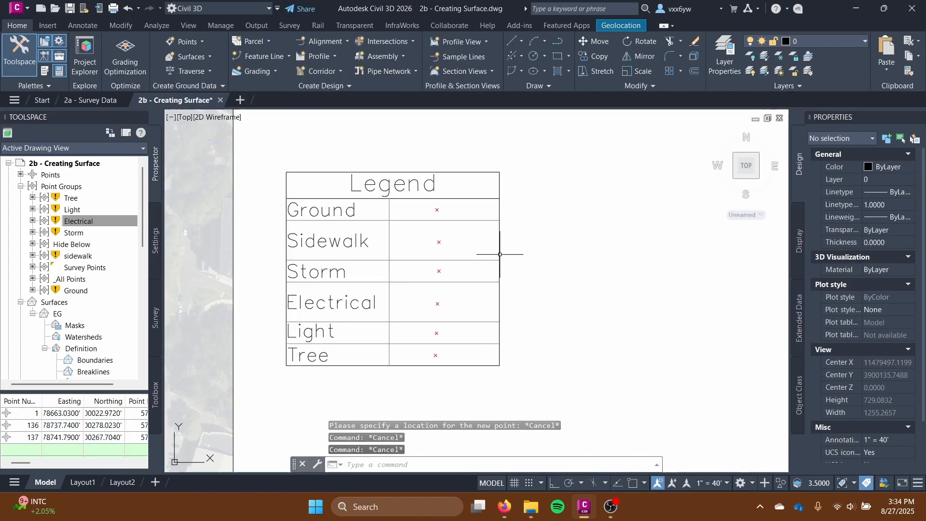
- Update all the point groups and rebuild the out-of-date surfaces
right_click(72, 188)
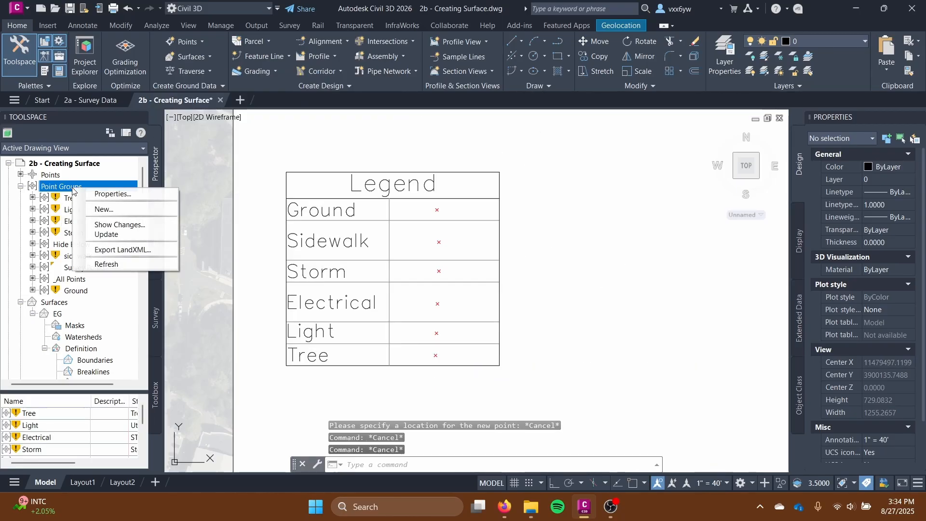
left_click(138, 237)
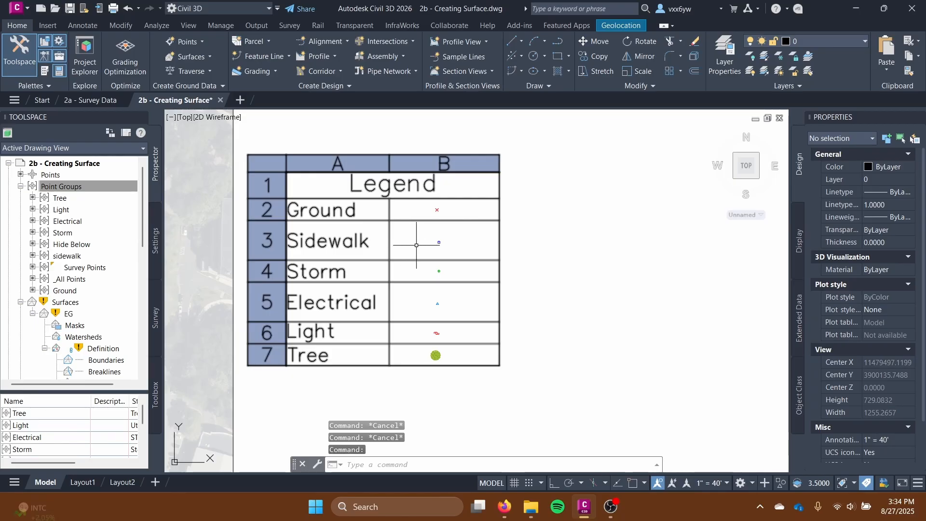
scroll(414, 294, "down", 3)
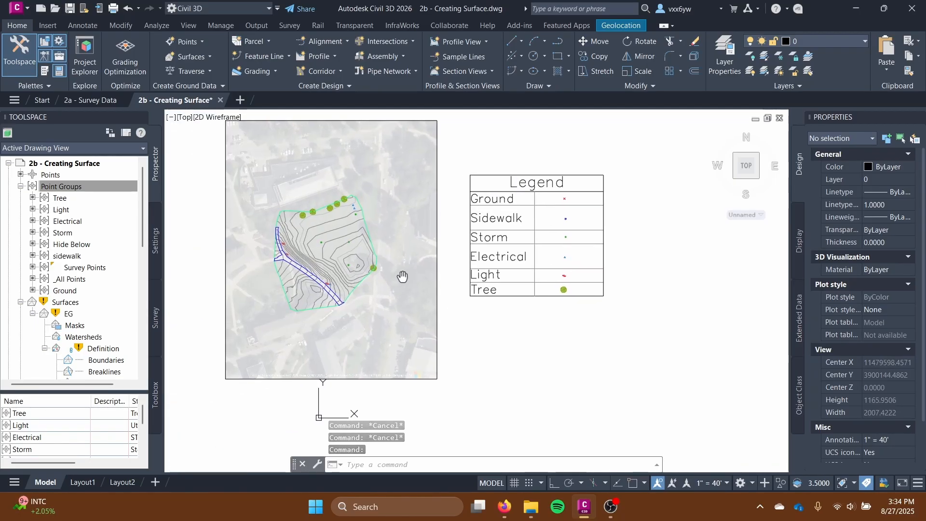
scroll(77, 328, "down", 5)
scroll(59, 231, "up", 3)
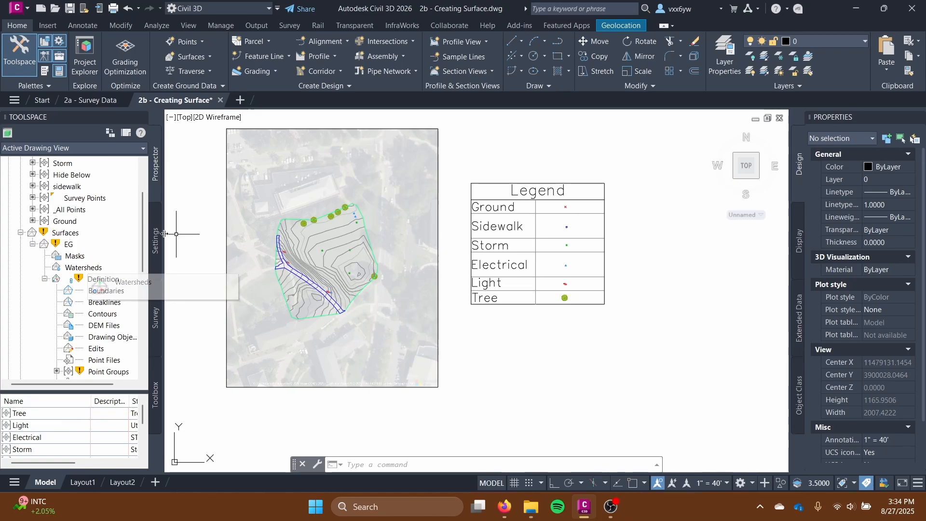
right_click(80, 235)
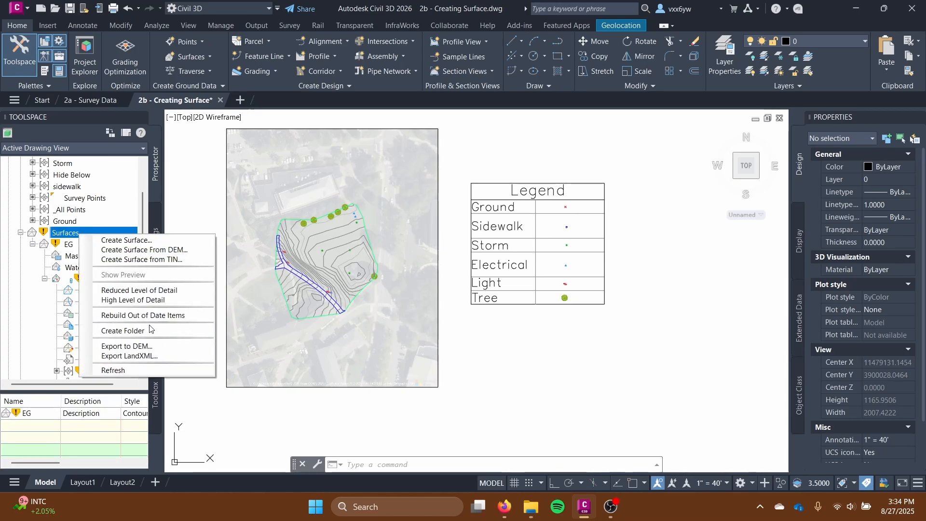
left_click(145, 315)
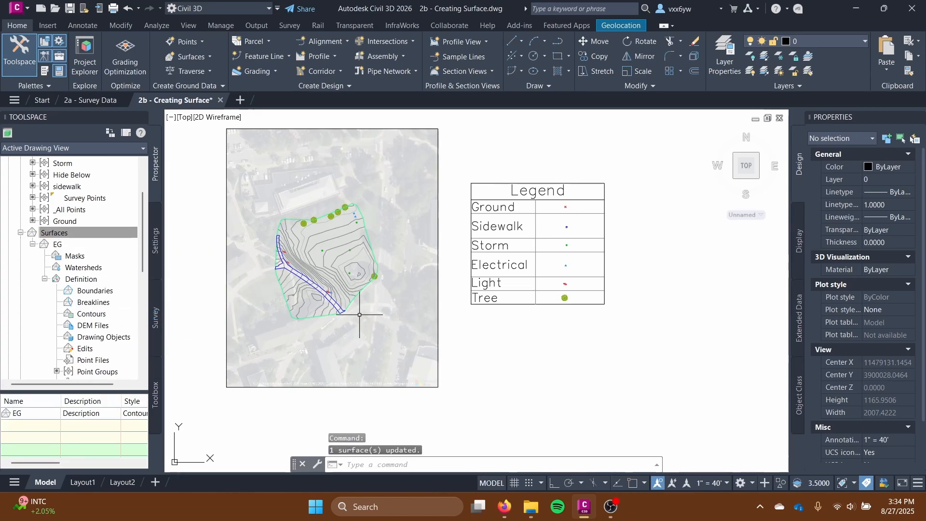
- Check which point groups are included in the Hide Below group's properties
scroll(299, 310, "up", 5)
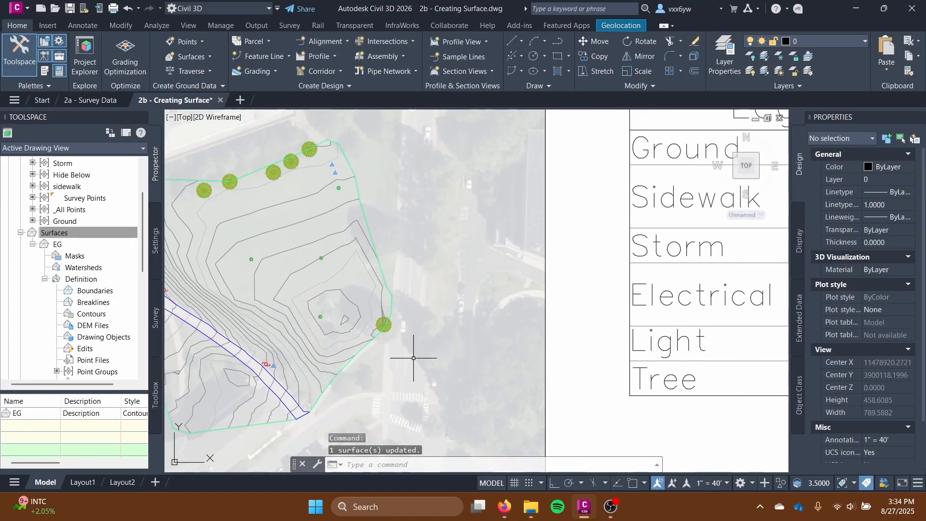
middle_click_drag(314, 373, 234, 389)
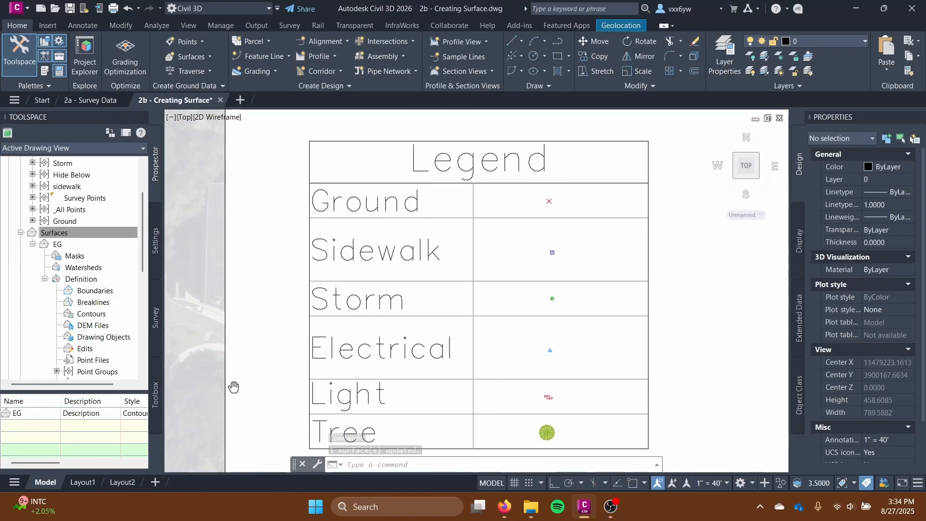
scroll(59, 294, "up", 2)
right_click(76, 246)
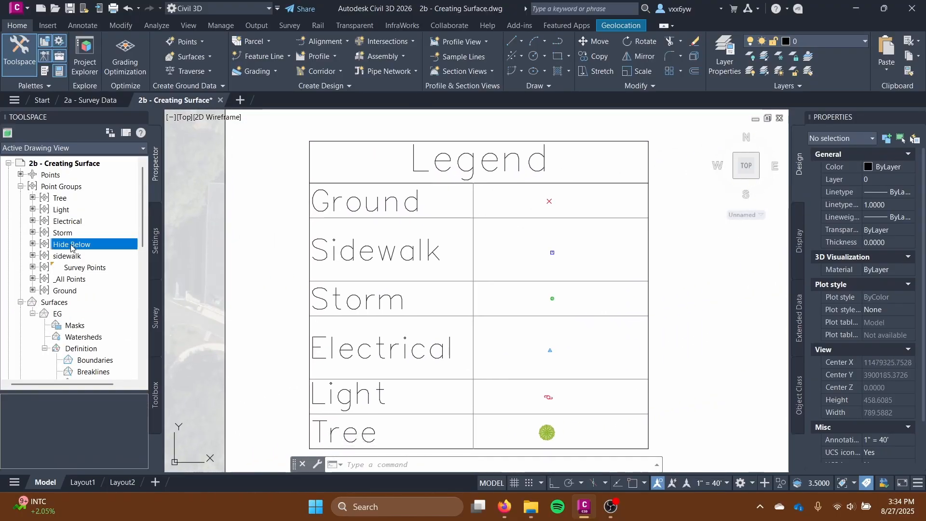
left_click(120, 250)
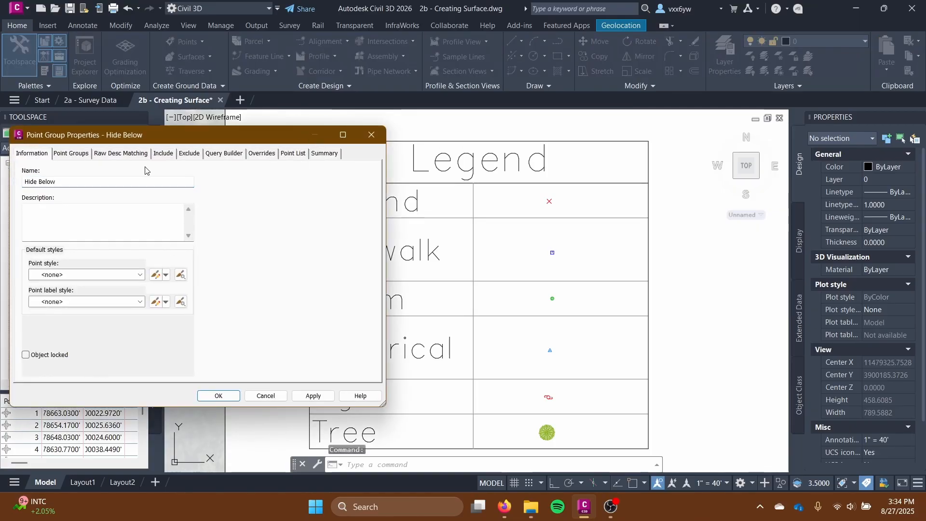
left_click(87, 155)
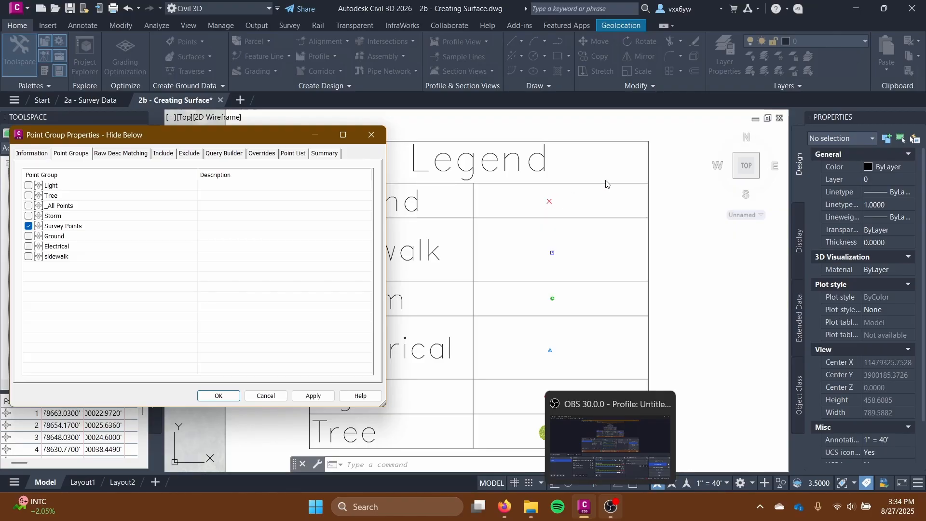
left_click(219, 395)
- Compare the legend's point symbols with the markers on the surface drawing, examining the Ground symbol up close
scroll(554, 287, "down", 3)
scroll(561, 278, "up", 2)
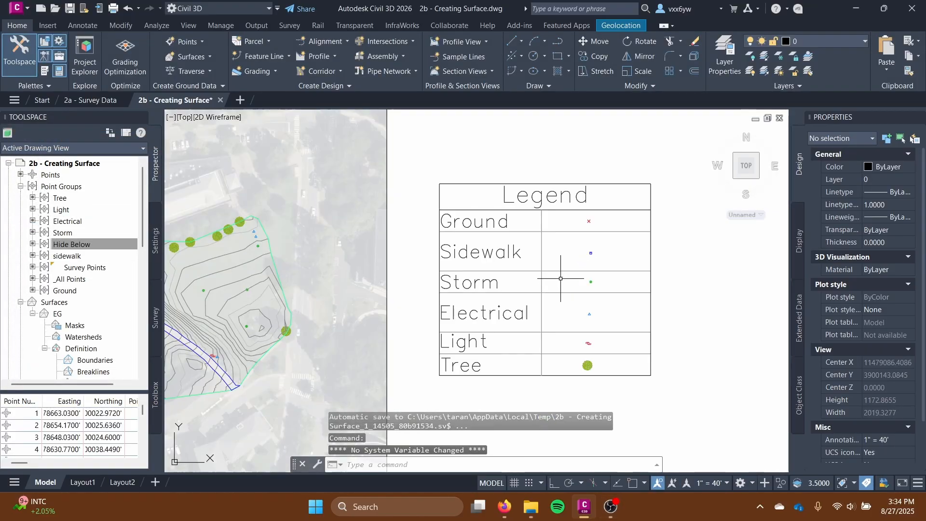
scroll(560, 279, "up", 2)
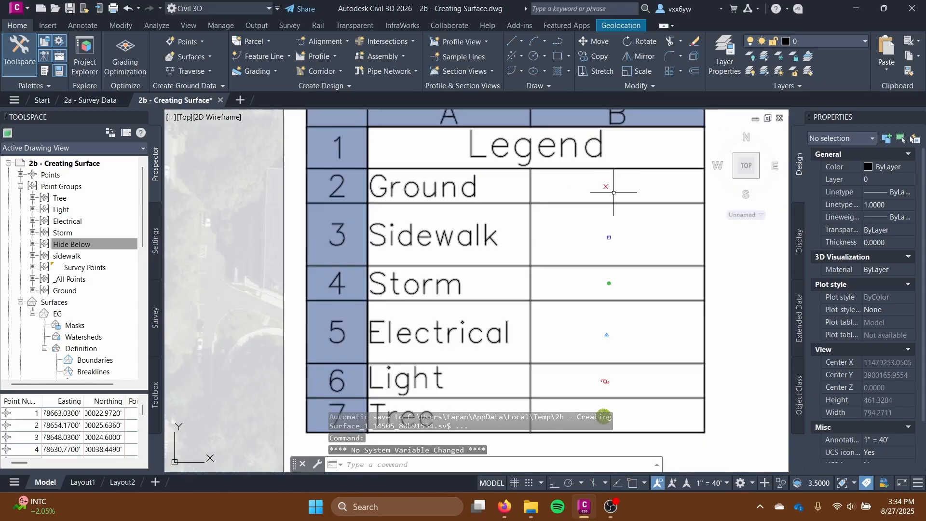
middle_click_drag(322, 334, 688, 303)
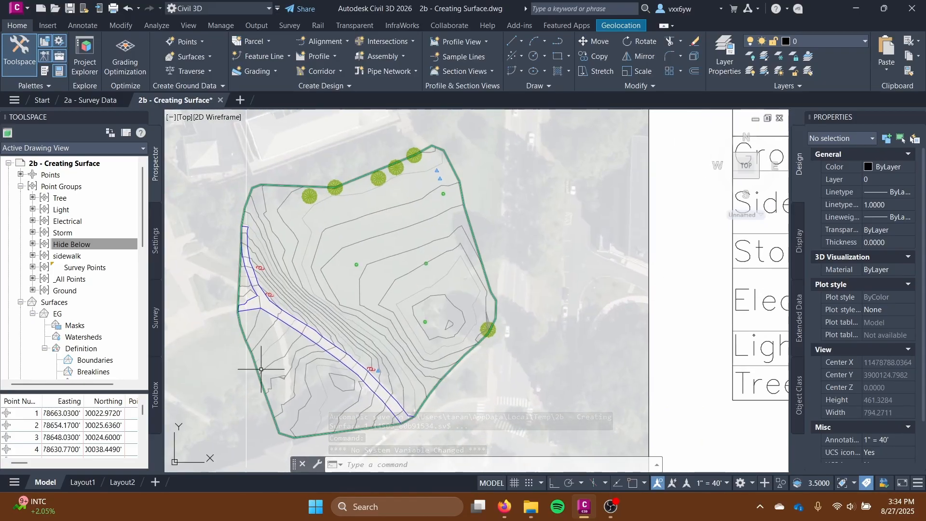
scroll(345, 309, "up", 2)
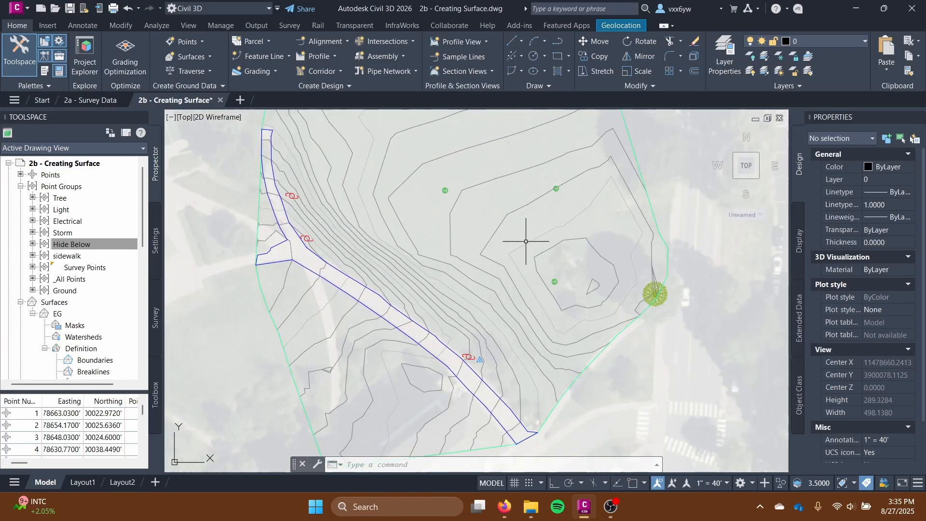
scroll(424, 262, "down", 2)
middle_click_drag(358, 288, 312, 290)
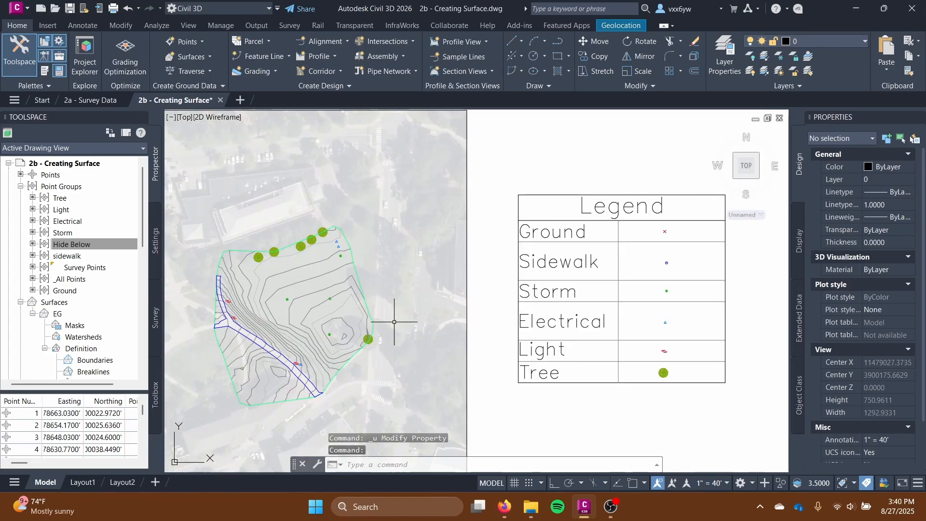
mouse_move(393, 314)
middle_mouse_down()
mouse_move(301, 315)
mouse_move(255, 337)
middle_mouse_up()
mouse_move(583, 290)
middle_mouse_down()
mouse_move(515, 337)
mouse_move(533, 318)
mouse_move(559, 242)
mouse_move(600, 252)
middle_mouse_up()
scroll(529, 327, "down", 3)
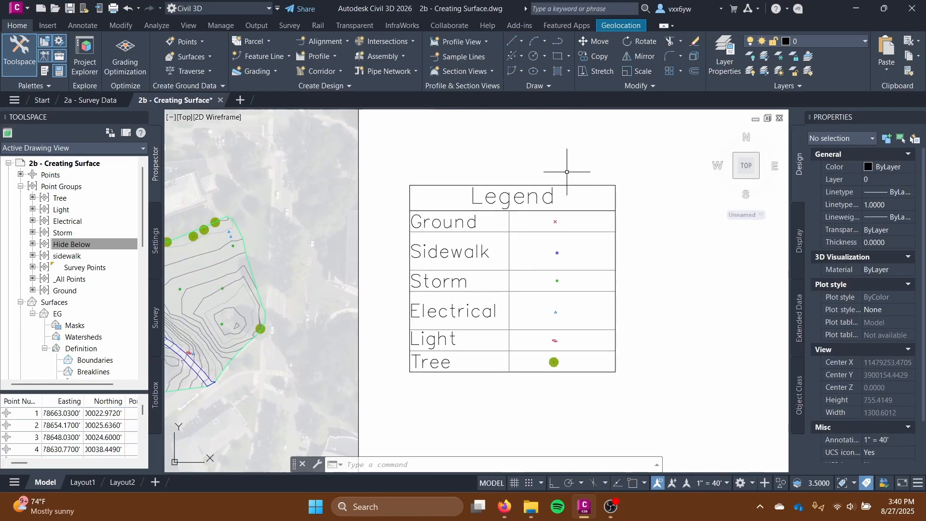
scroll(564, 209, "up", 3)
scroll(565, 217, "up", 5)
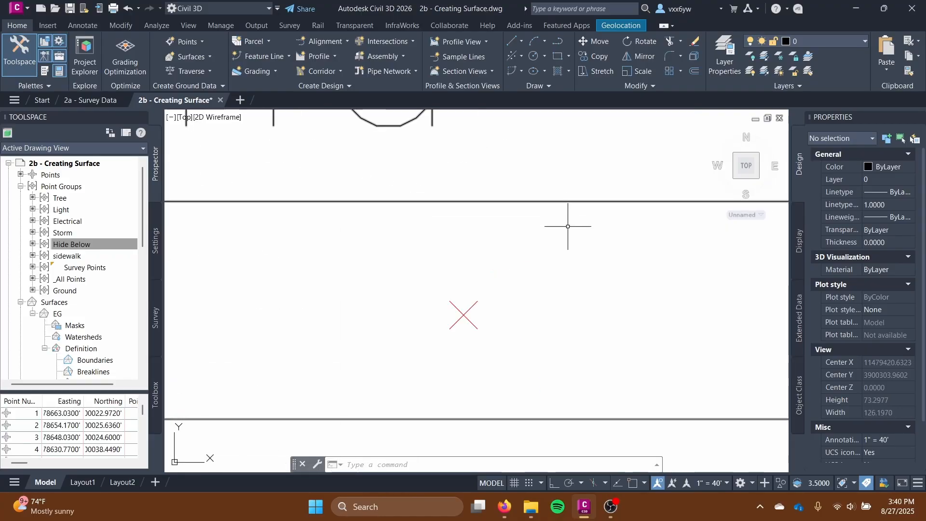
scroll(568, 227, "down", 5)
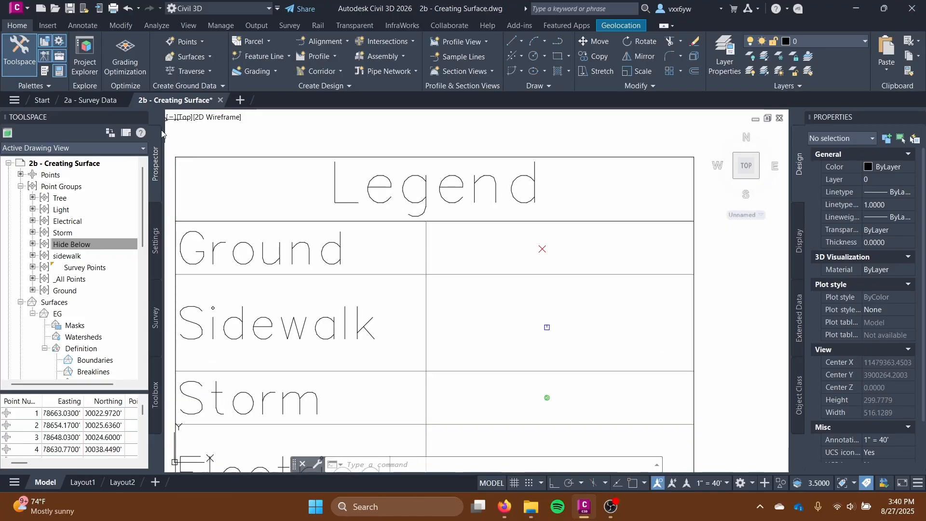
- Review the marker settings of the Sidewalk point style through the sidewalk point group's properties, leaving without changes
left_click(69, 256)
right_click(69, 256)
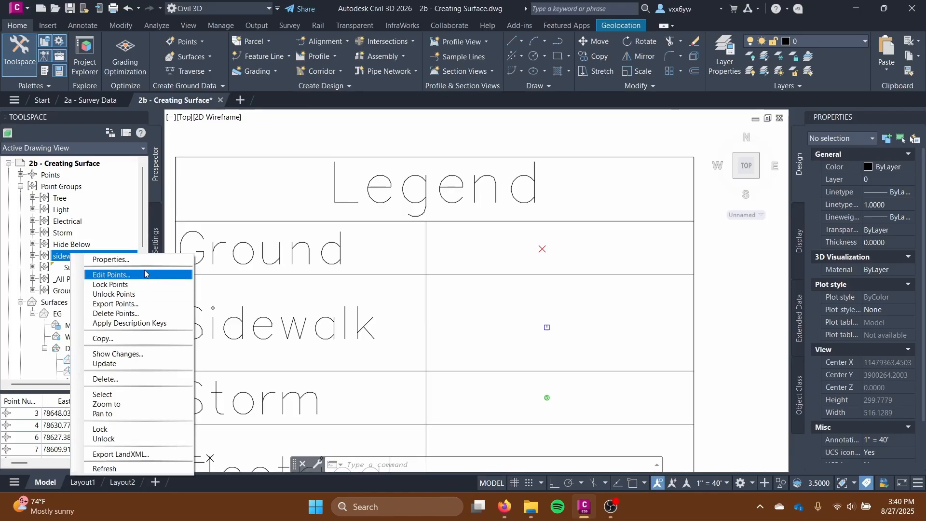
left_click(144, 254)
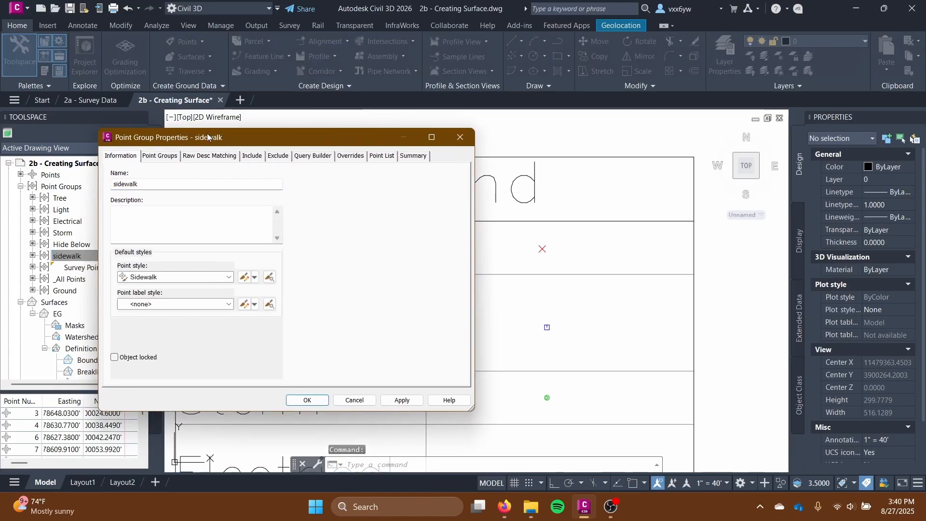
left_click(342, 295)
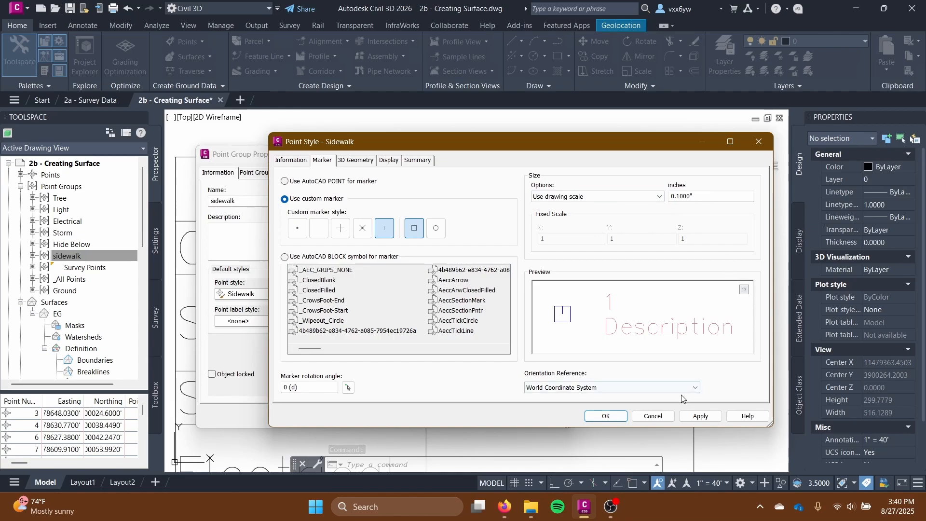
left_click(654, 416)
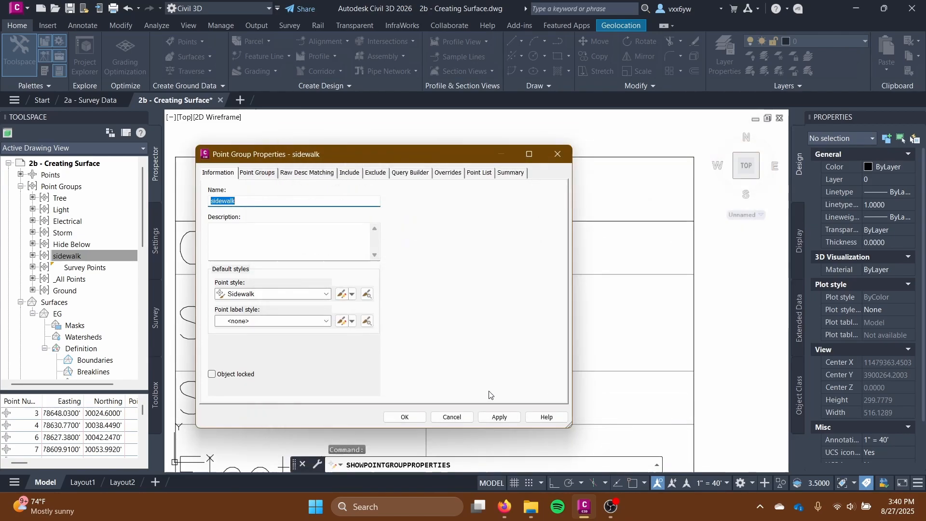
left_click(452, 415)
- Enlarge the point in the legend's Ground row by trying an X-Y scale of 2 and settling on 3.5
left_click(541, 248)
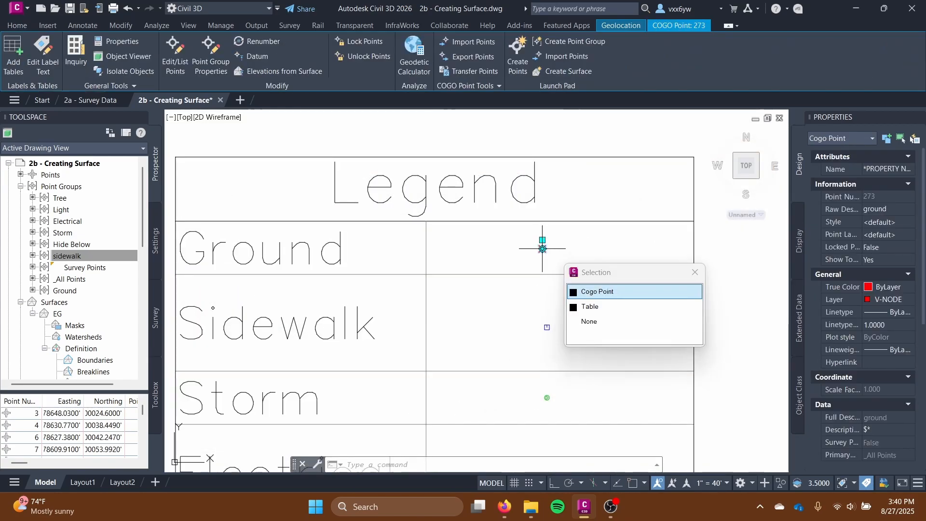
left_click(592, 292)
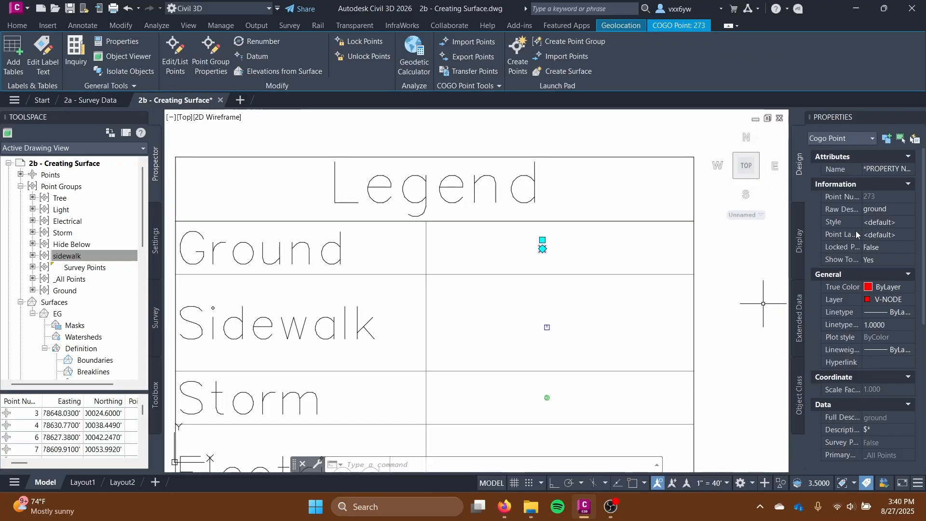
scroll(860, 227, "down", 5)
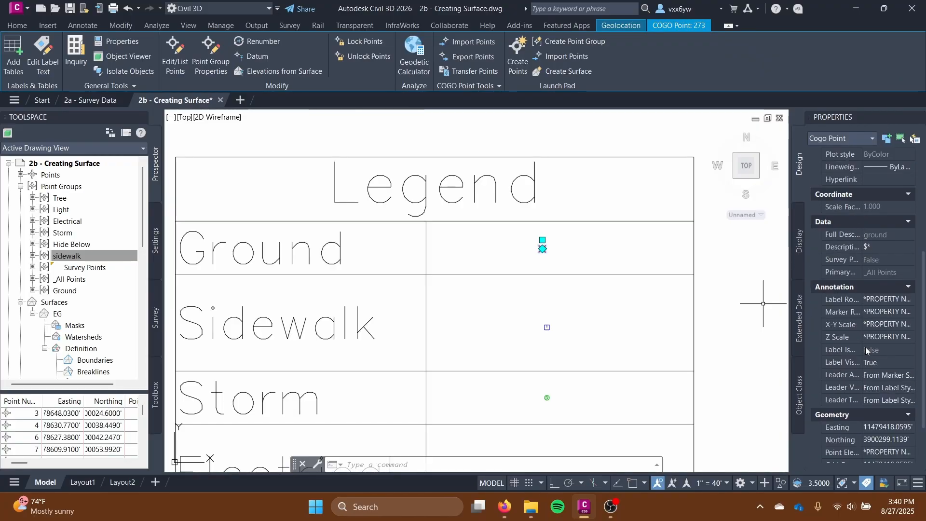
left_click(882, 327)
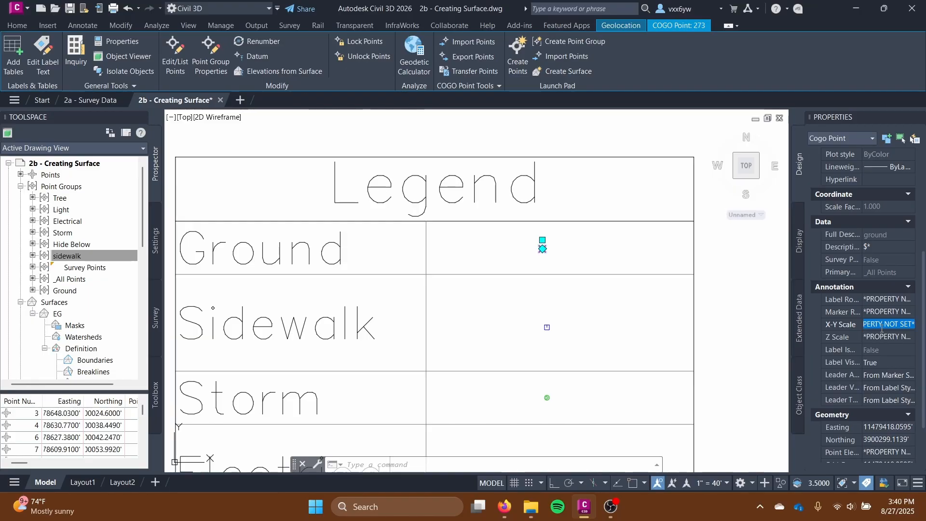
type("2")
key("Tab")
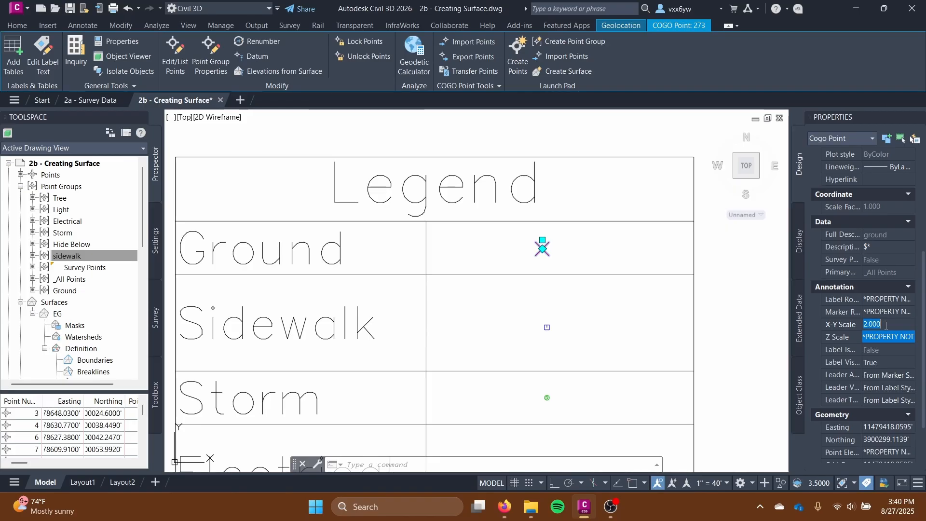
left_click(884, 325)
type("3.5")
key("Tab")
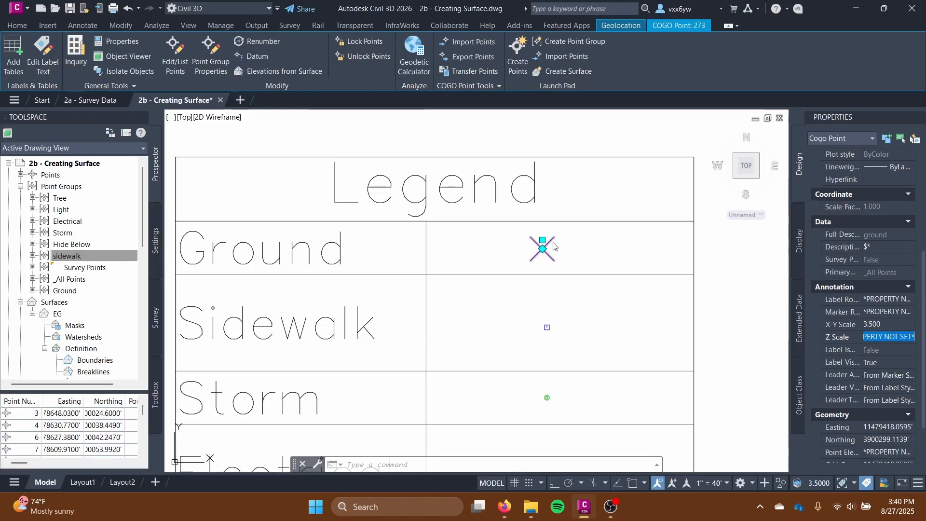
- Move the enlarged Ground point symbol slightly over so it sits centred in its legend cell
left_click(544, 248)
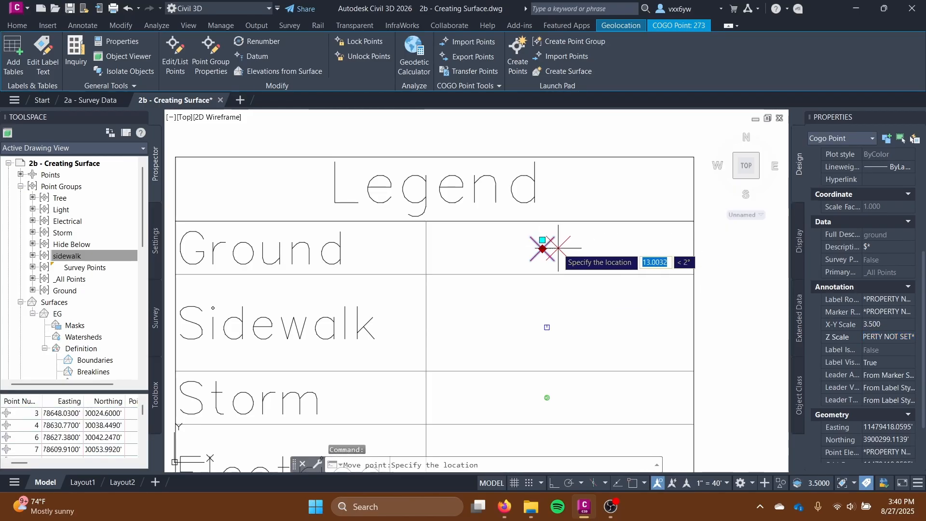
left_click(557, 248)
key("Escape")
- Select the COGO point in the legend's Sidewalk row and set its point elevation to 3.5
left_click(547, 323)
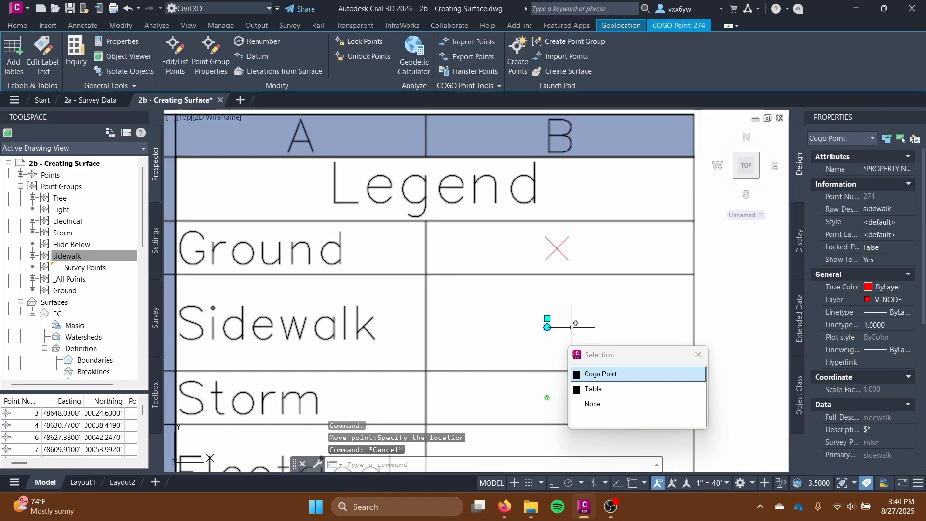
left_click(598, 374)
scroll(858, 361, "down", 5)
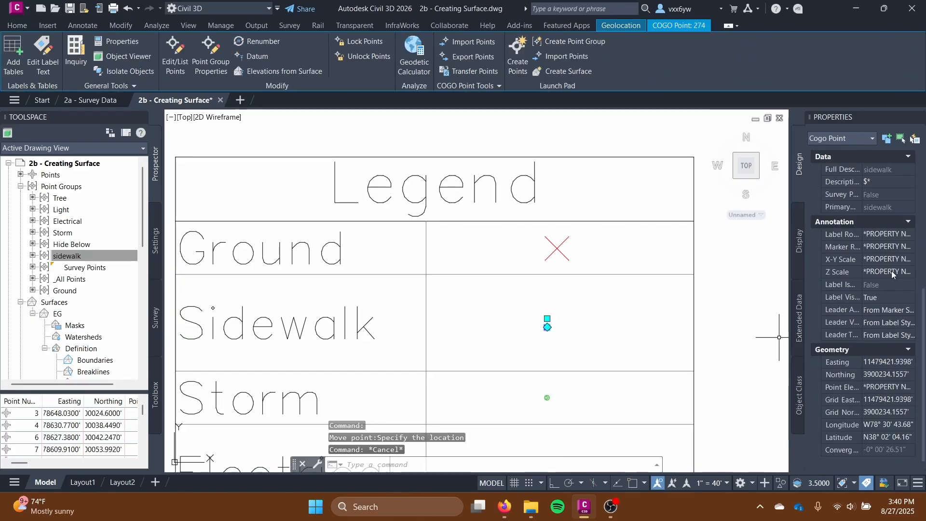
left_click(881, 387)
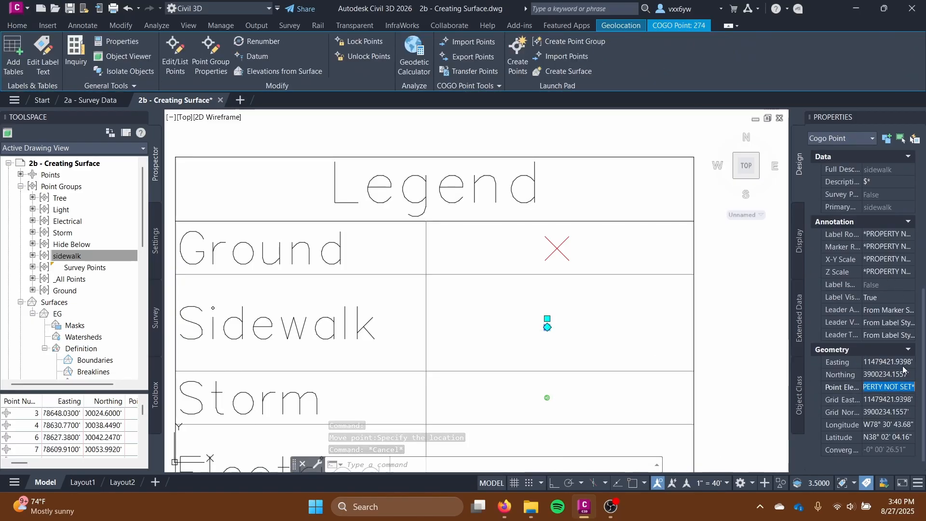
type("3.5")
key("Tab")
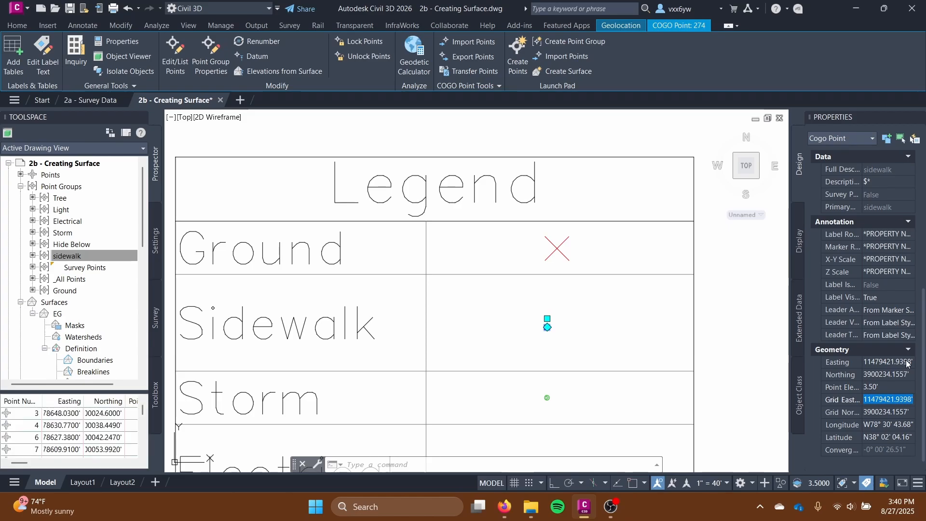
left_click(891, 385)
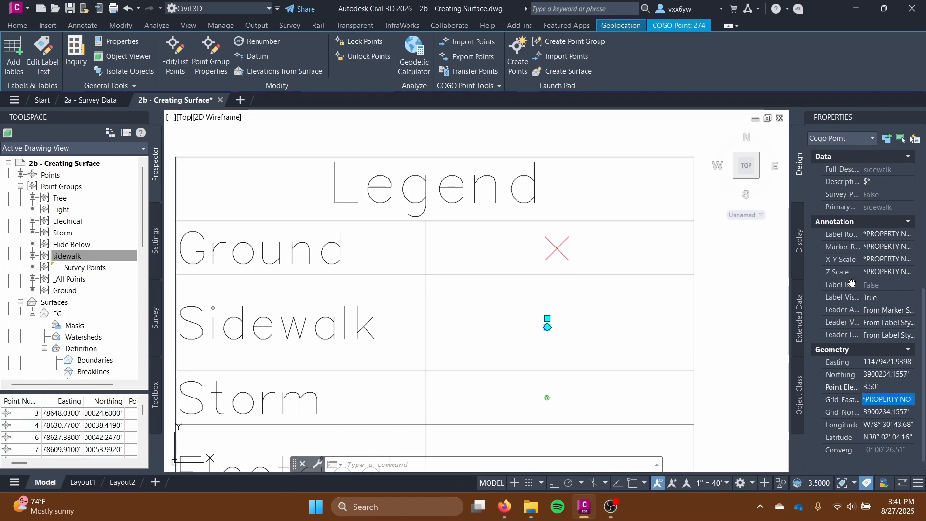
- Enlarge the Sidewalk point by trying an X-Y scale of 3.5 and settling on 5, and move it in line with the Ground symbol
left_click(880, 261)
type("3.5")
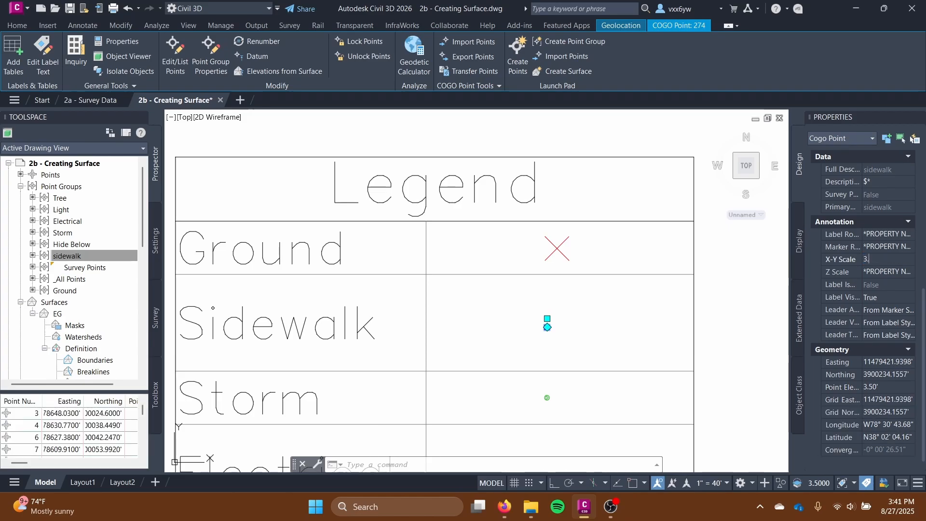
key("Tab")
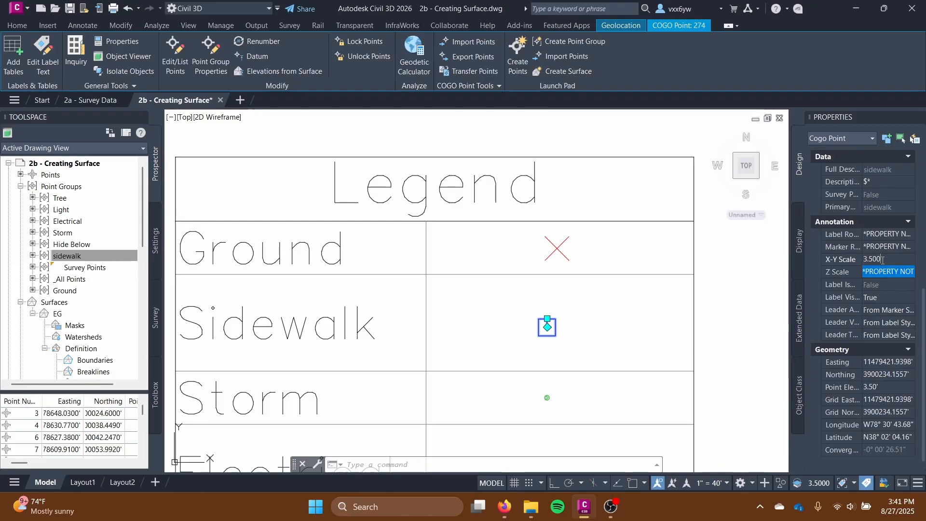
type("5")
key("Tab")
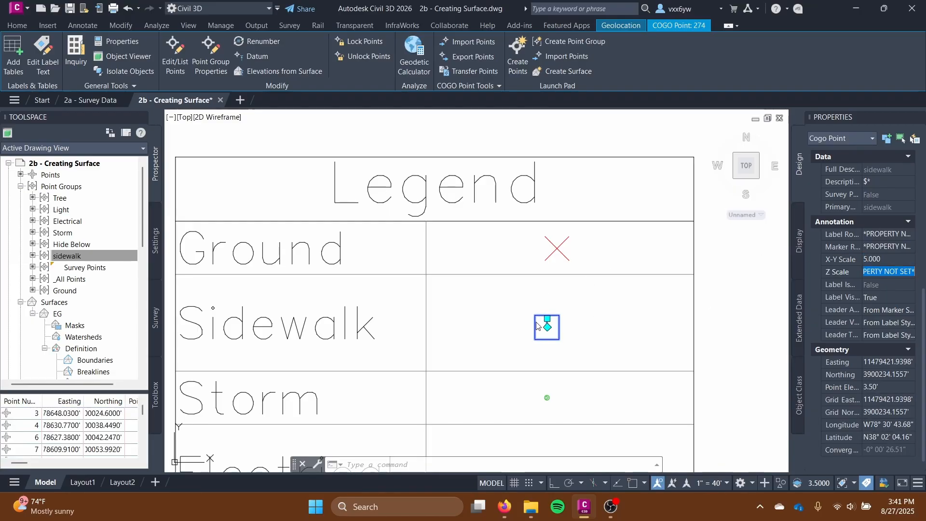
left_click(548, 329)
key("Escape")
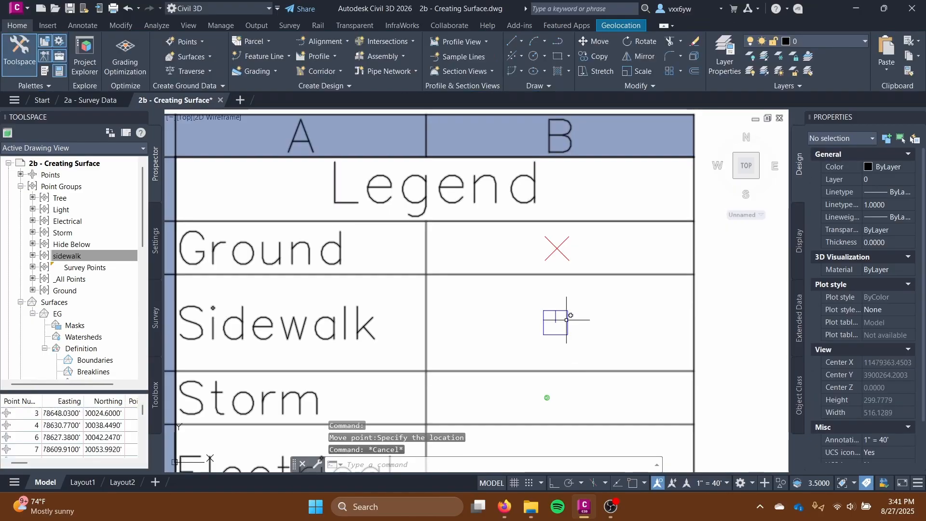
- Save the drawing with the surface and its legend
scroll(554, 320, "down", 4)
middle_click_drag(554, 320, 584, 240)
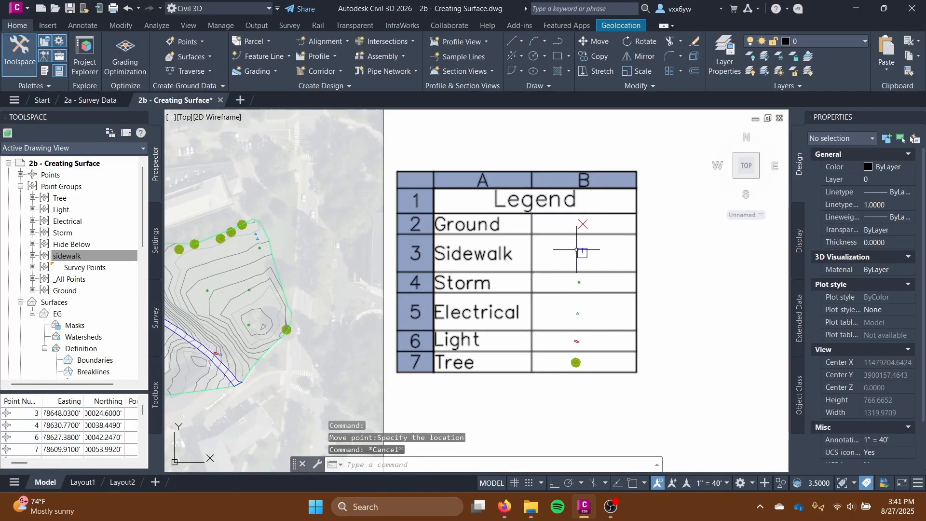
scroll(341, 338, "down", 2)
middle_click_drag(341, 337, 456, 296)
scroll(436, 316, "up", 2)
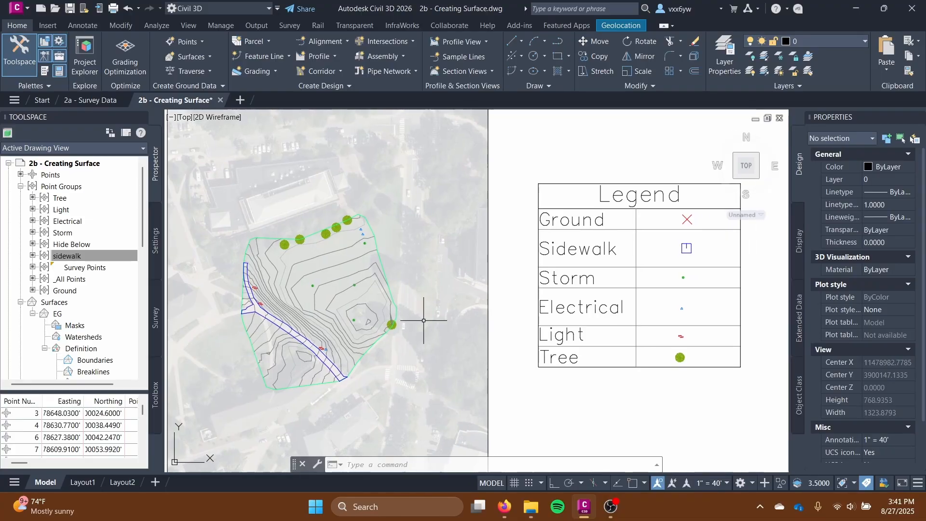
key("ctrl+s")
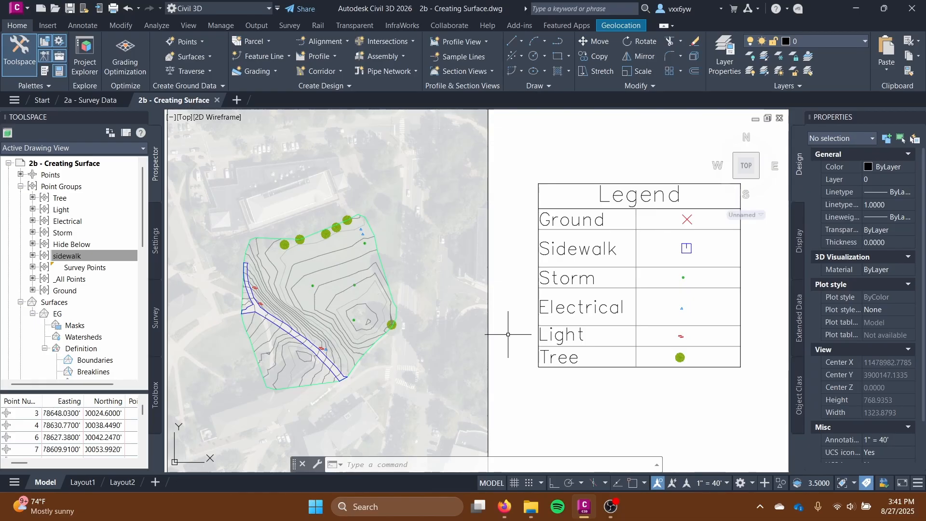
- Review the surface contours, point markers and sidewalk breaklines up close and compare them with the legend table
scroll(508, 335, "down", 3)
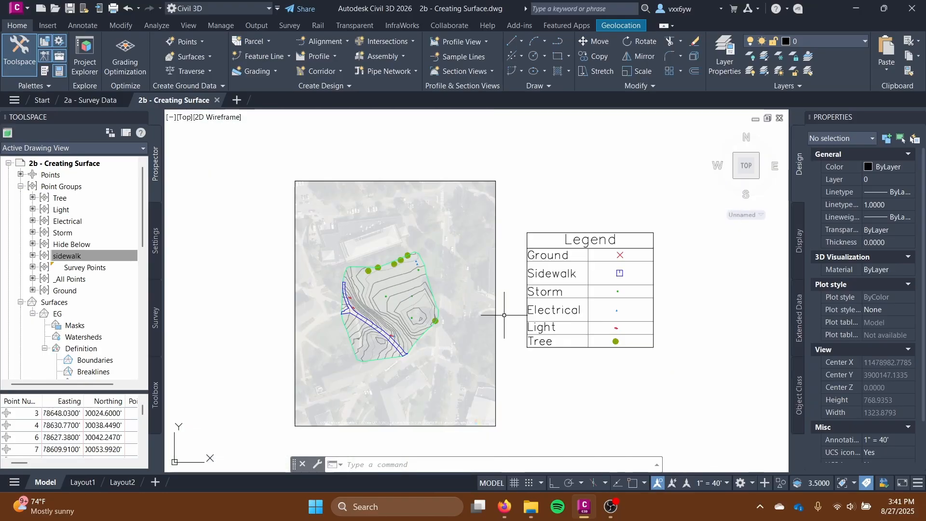
scroll(500, 317, "up", 2)
scroll(500, 319, "up", 2)
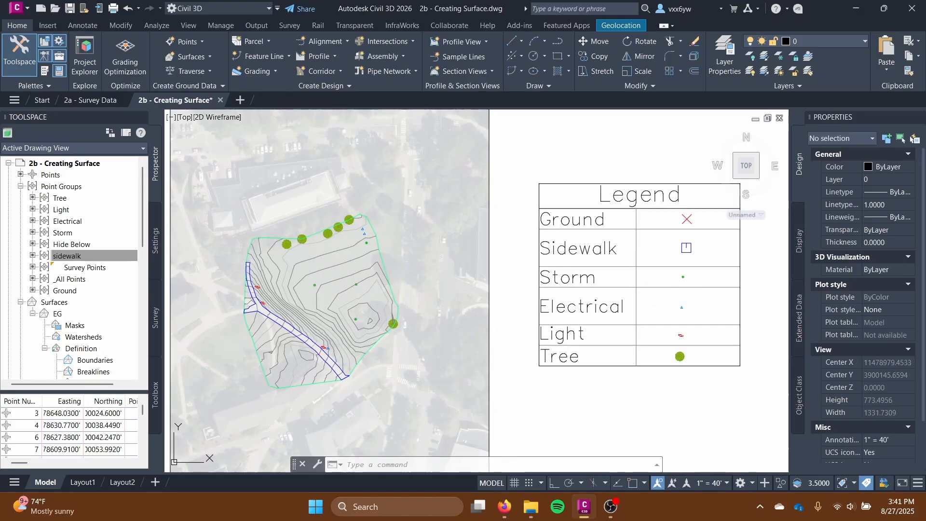
mouse_move(494, 321)
middle_mouse_down()
mouse_move(445, 325)
mouse_move(571, 305)
middle_mouse_up()
scroll(435, 318, "up", 2)
middle_click_drag(436, 319, 575, 318)
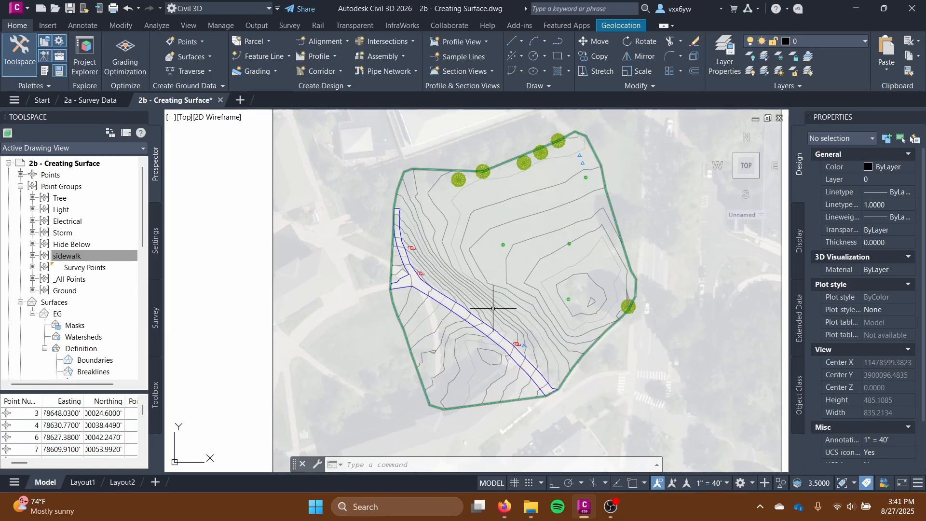
scroll(511, 303, "down", 2)
middle_click_drag(513, 301, 198, 297)
middle_click_drag(297, 285, 294, 298)
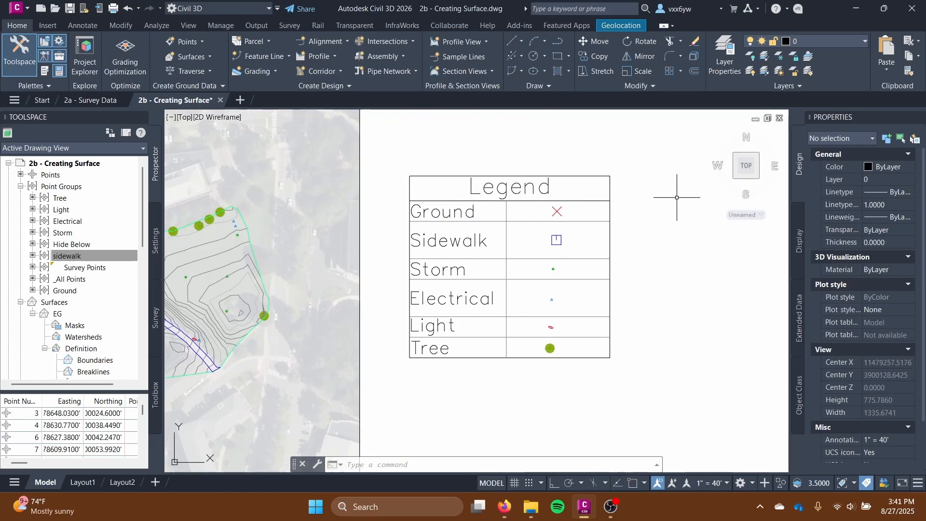
scroll(374, 300, "down", 3)
scroll(425, 302, "up", 1)
middle_click_drag(375, 300, 436, 300)
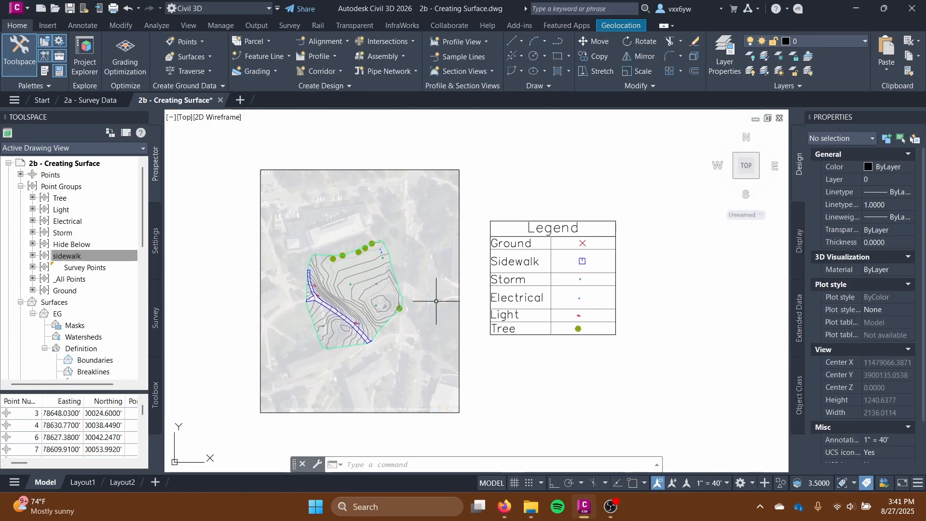